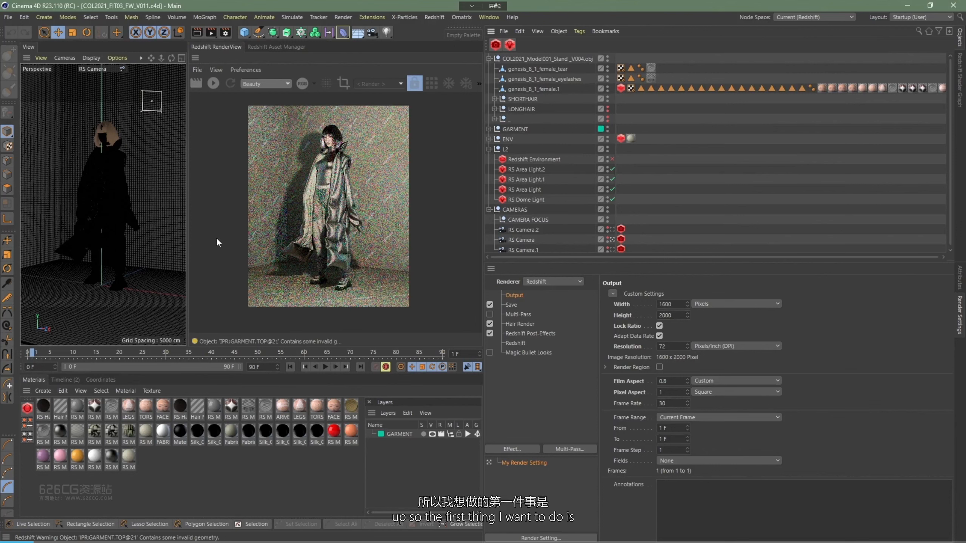
- Move and rotate RS Area Light.2 to a new spot outside the camera frame, and show the Redshift render settings
{"action": "left_click", "coordinate": [153, 100]}
{"action": "key", "text": "e"}
{"action": "left_click_drag", "start_coordinate": [164, 129], "coordinate": [79, 205]}
{"action": "key", "text": "r"}
{"action": "key", "text": "e"}
{"action": "key", "text": "r"}
{"action": "left_click_drag", "start_coordinate": [79, 167], "coordinate": [108, 122]}
{"action": "key", "text": "e"}
{"action": "key", "text": "r"}
{"action": "key", "text": "e"}
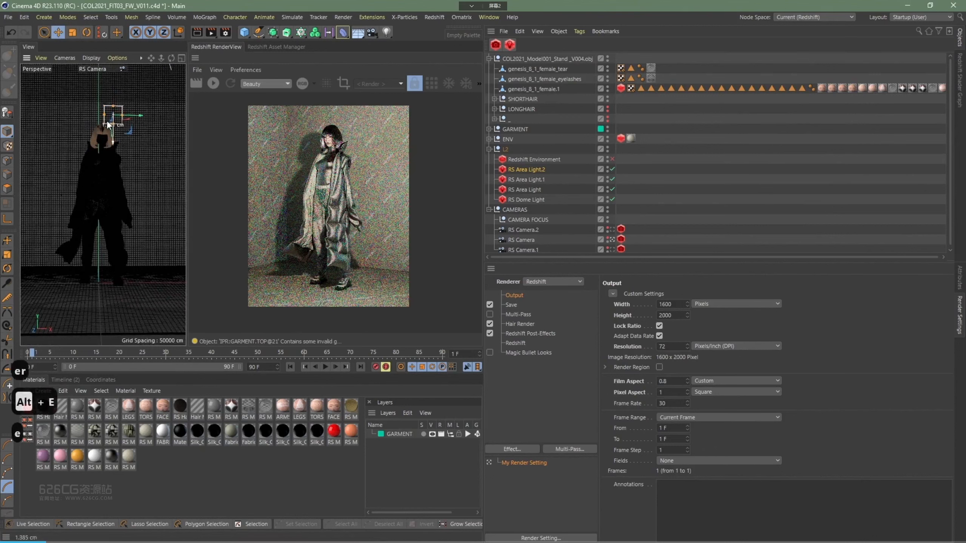
{"action": "key", "text": "ctrl+shift+z"}
{"action": "key", "text": "ctrl+shift+z"}
{"action": "key", "text": "ctrl+shift+z"}
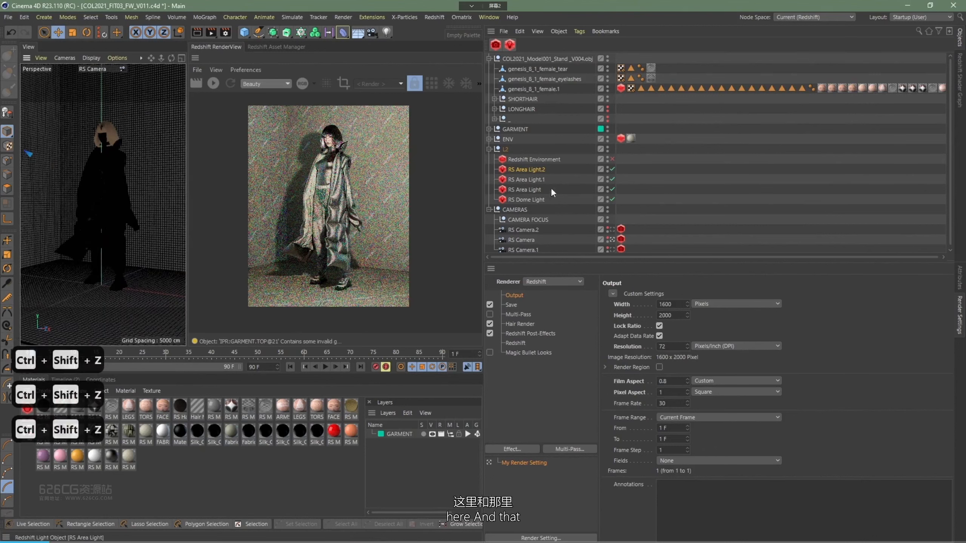
{"action": "left_click", "coordinate": [704, 172]}
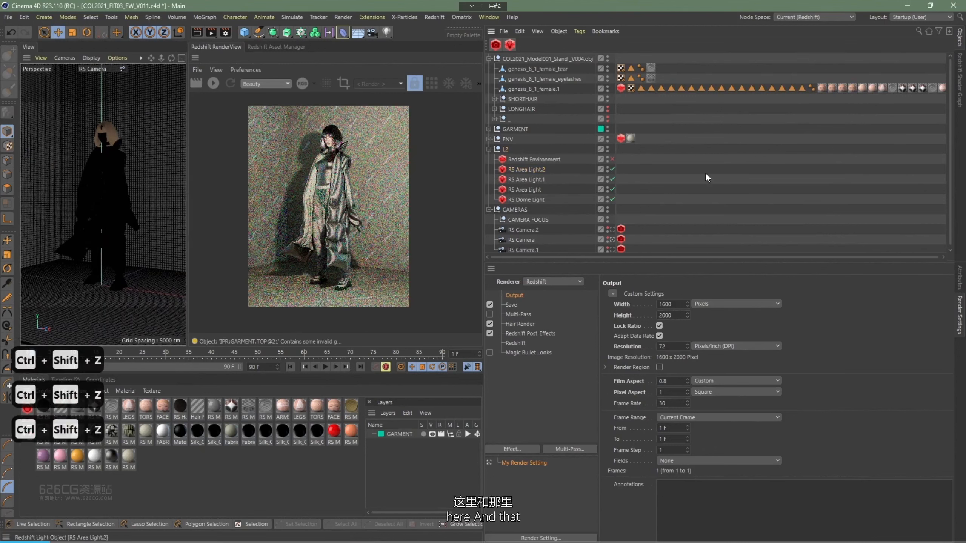
{"action": "left_click", "coordinate": [517, 342]}
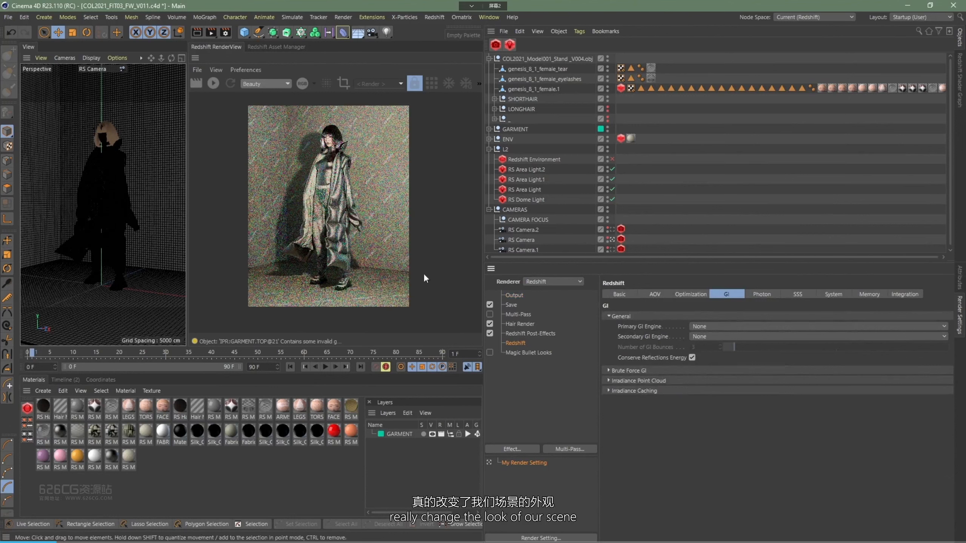
- Move RS Area Light.1 above the character and rotate it to a new angle
{"action": "left_click", "coordinate": [526, 178]}
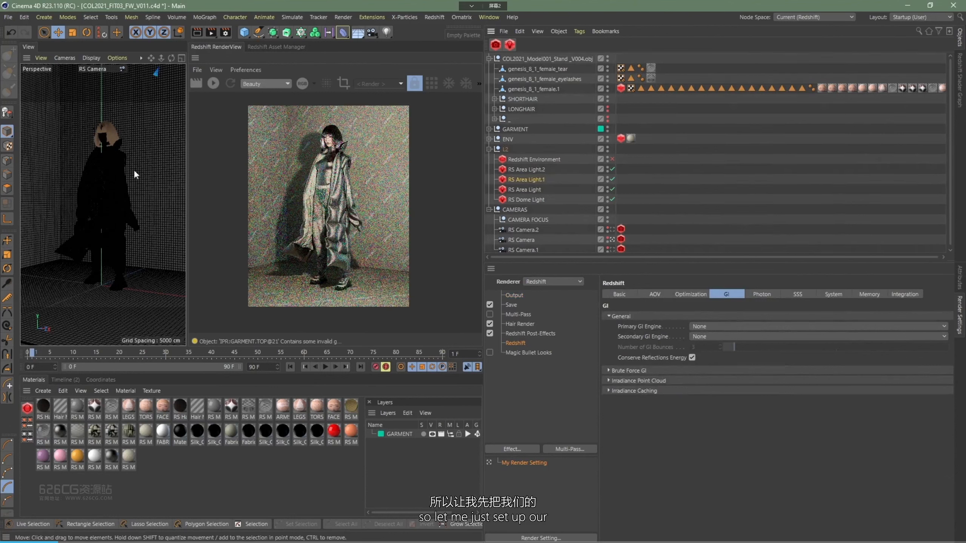
{"action": "middle_click_drag", "start_coordinate": [134, 169], "coordinate": [142, 268], "text": "alt"}
{"action": "key", "text": "e"}
{"action": "left_click_drag", "start_coordinate": [133, 179], "coordinate": [32, 200]}
{"action": "key", "text": "r"}
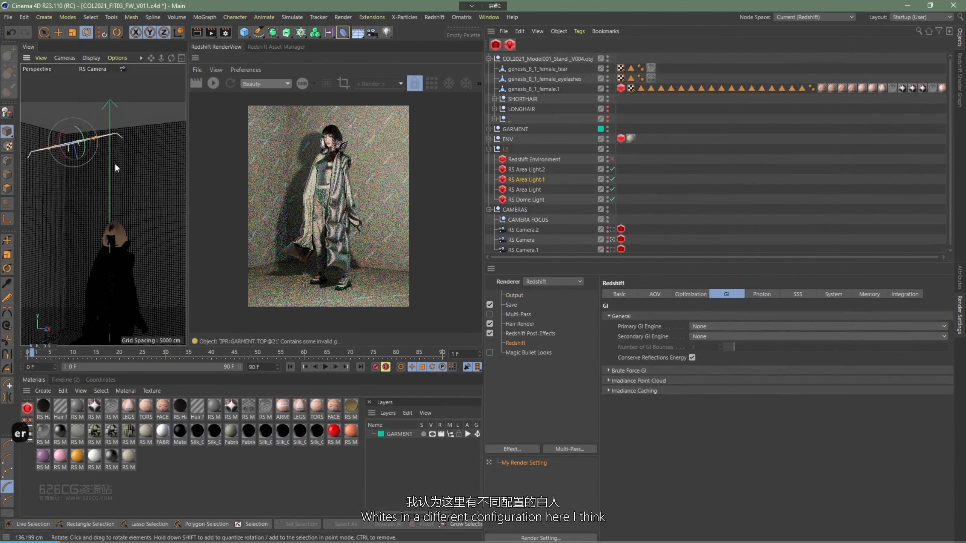
{"action": "left_click_drag", "start_coordinate": [116, 232], "coordinate": [173, 274], "text": "alt"}
{"action": "key", "text": "e"}
{"action": "left_click_drag", "start_coordinate": [101, 230], "coordinate": [97, 234], "text": "alt"}
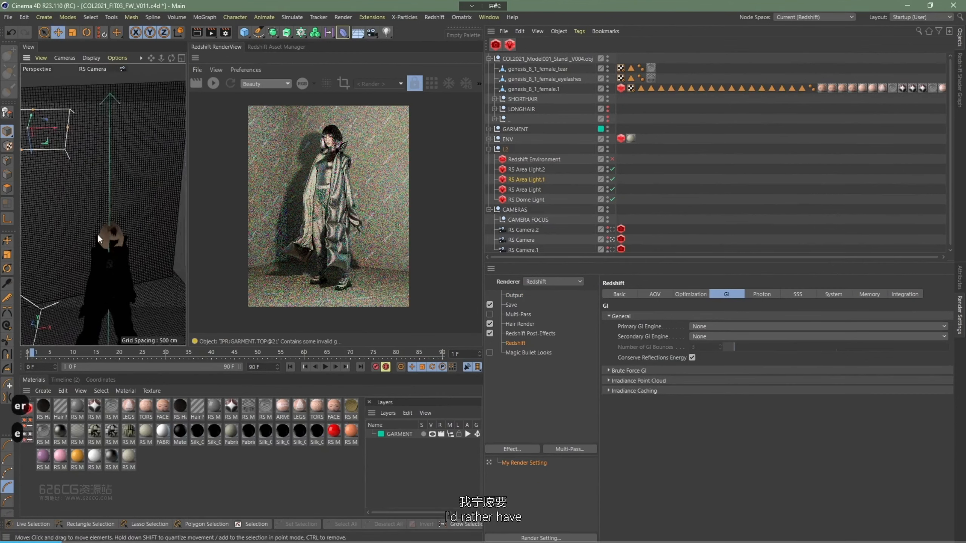
- Refine the rotation and position of the overhead RS Area Light.1, and return to the original camera framing
{"action": "middle_click_drag", "start_coordinate": [97, 234], "coordinate": [163, 267], "text": "alt"}
{"action": "key", "text": "r"}
{"action": "left_click_drag", "start_coordinate": [116, 179], "coordinate": [157, 164]}
{"action": "key", "text": "e"}
{"action": "left_click_drag", "start_coordinate": [153, 215], "coordinate": [119, 214]}
{"action": "key", "text": "e"}
{"action": "middle_click_drag", "start_coordinate": [102, 205], "coordinate": [26, 180], "text": "alt"}
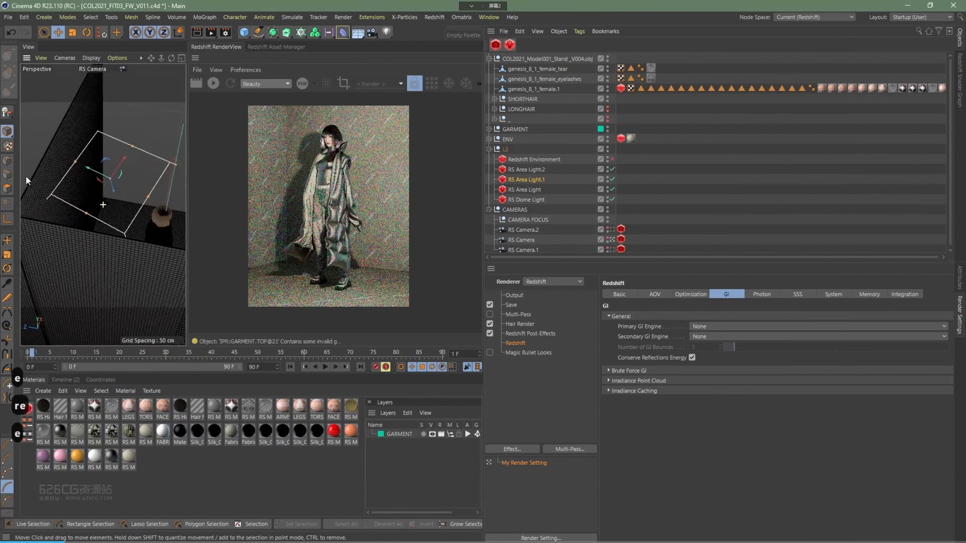
{"action": "key", "text": "ctrl+shift+z"}
{"action": "key", "text": "ctrl+shift+z"}
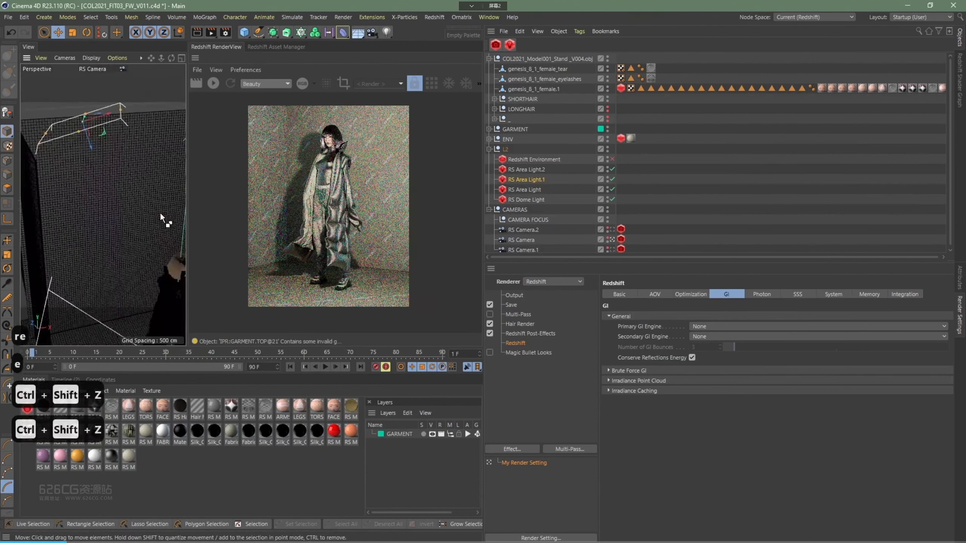
{"action": "key", "text": "ctrl+shift+z"}
{"action": "key", "text": "ctrl+shift+z"}
{"action": "key", "text": "ctrl+shift+z"}
{"action": "key", "text": "ctrl+shift+z"}
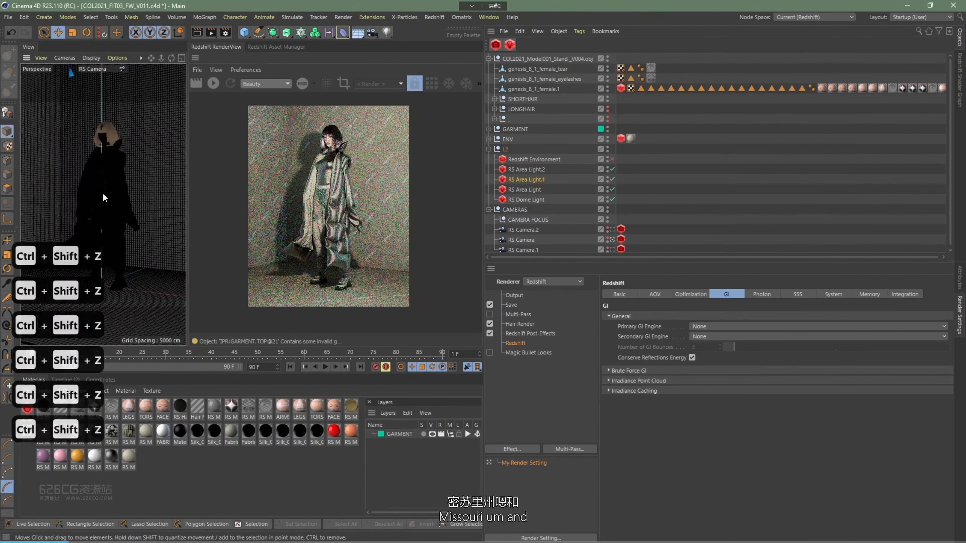
- Bring RS Area Light over to the right side of the set, re-angle it, and restore the camera framing
{"action": "key", "text": "2"}
{"action": "left_click_drag", "start_coordinate": [103, 193], "coordinate": [71, 192]}
{"action": "left_click", "coordinate": [51, 168]}
{"action": "key", "text": "r"}
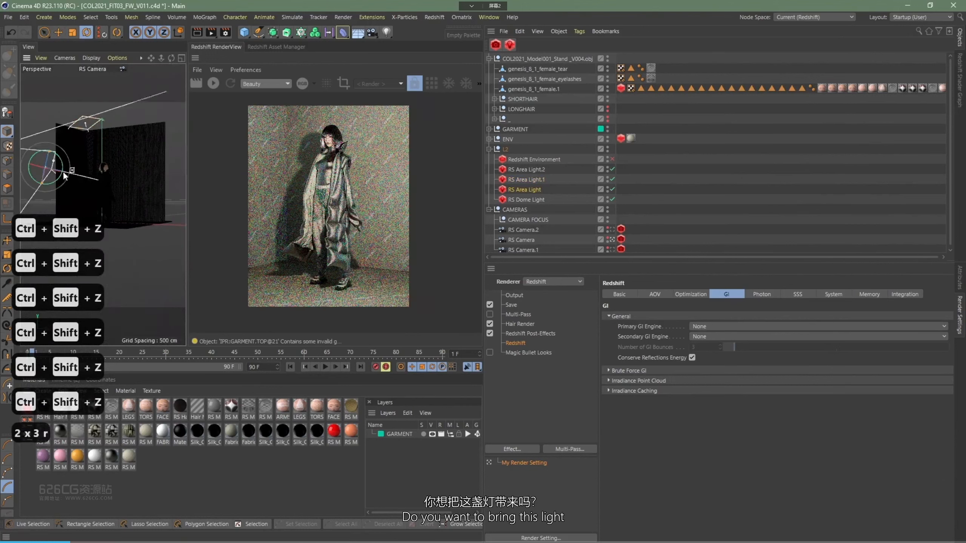
{"action": "key", "text": "ctrl+z"}
{"action": "key", "text": "e"}
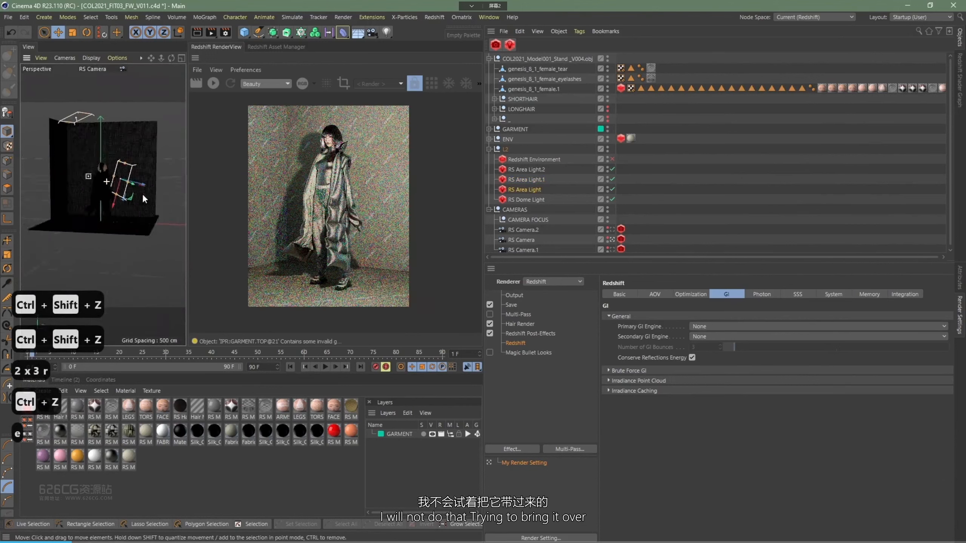
{"action": "left_click_drag", "start_coordinate": [143, 194], "coordinate": [173, 168], "text": "alt"}
{"action": "key", "text": "r"}
{"action": "left_click_drag", "start_coordinate": [105, 177], "coordinate": [119, 287], "text": "alt"}
{"action": "key", "text": "e"}
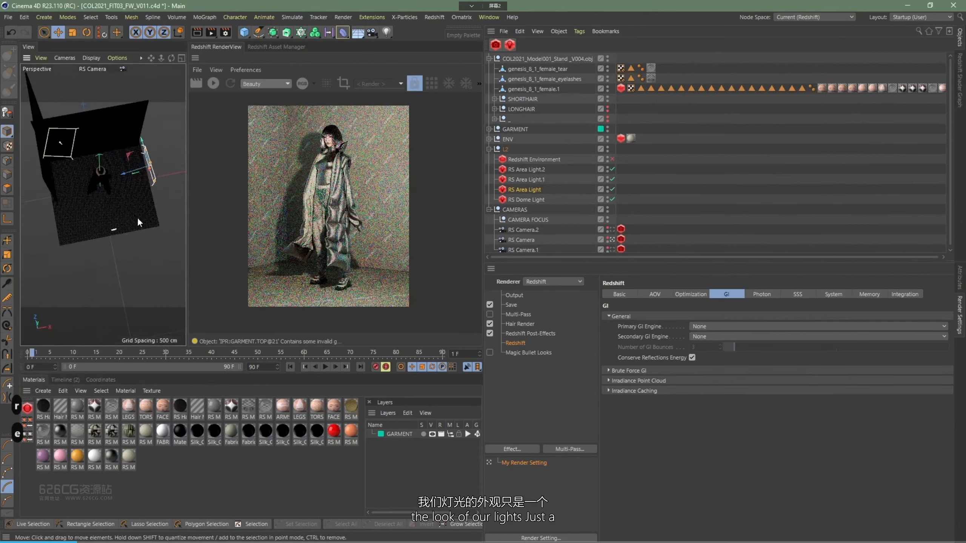
{"action": "key", "text": "ctrl+shift+z"}
{"action": "key", "text": "ctrl+shift+z"}
{"action": "key", "text": "ctrl+shift+z"}
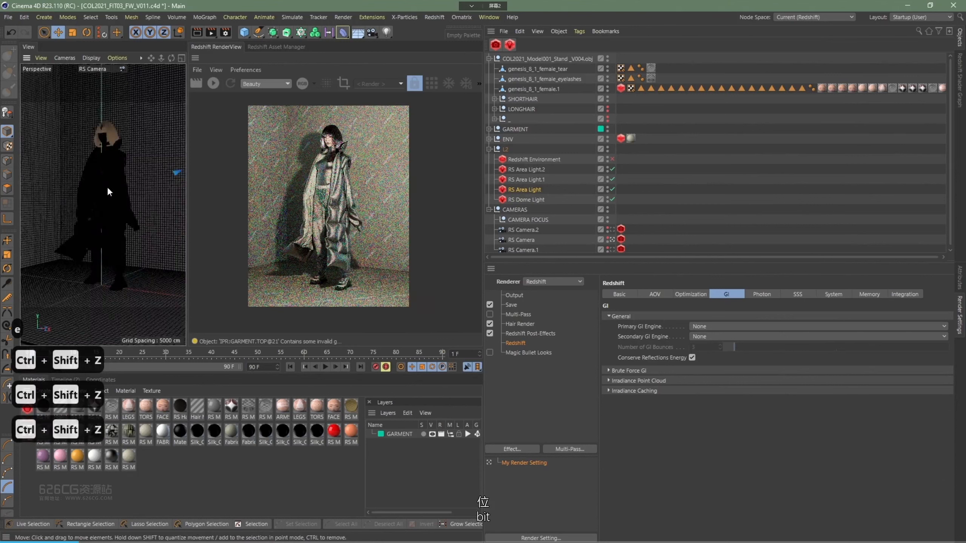
- Rotate RS Area Light by about 10° so it points more towards the character, undoing the unwanted adjustments
{"action": "left_click_drag", "start_coordinate": [108, 187], "coordinate": [93, 167], "text": "alt"}
{"action": "key", "text": "2"}
{"action": "key", "text": "2"}
{"action": "key", "text": "r"}
{"action": "key", "text": "e"}
{"action": "key", "text": "r"}
{"action": "key", "text": "ctrl+z"}
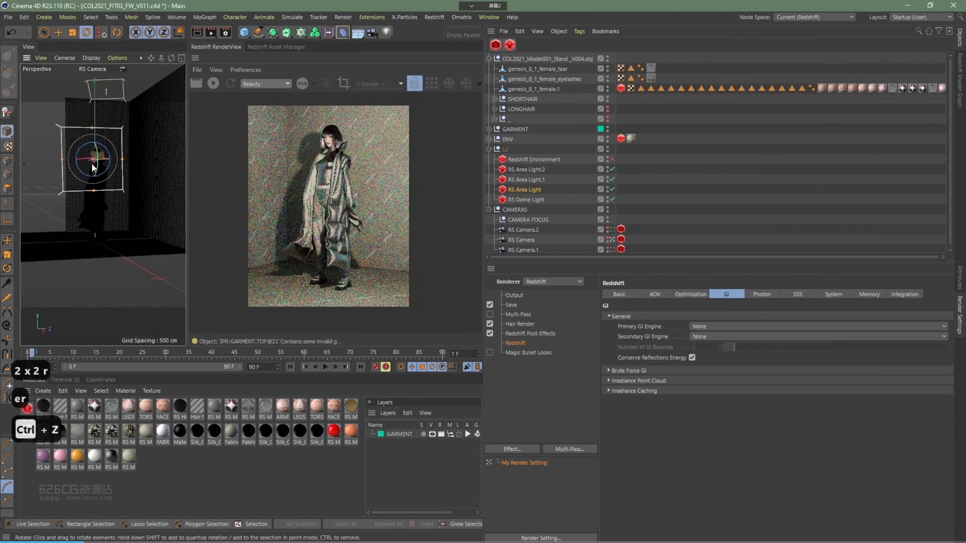
{"action": "key", "text": "ctrl+z"}
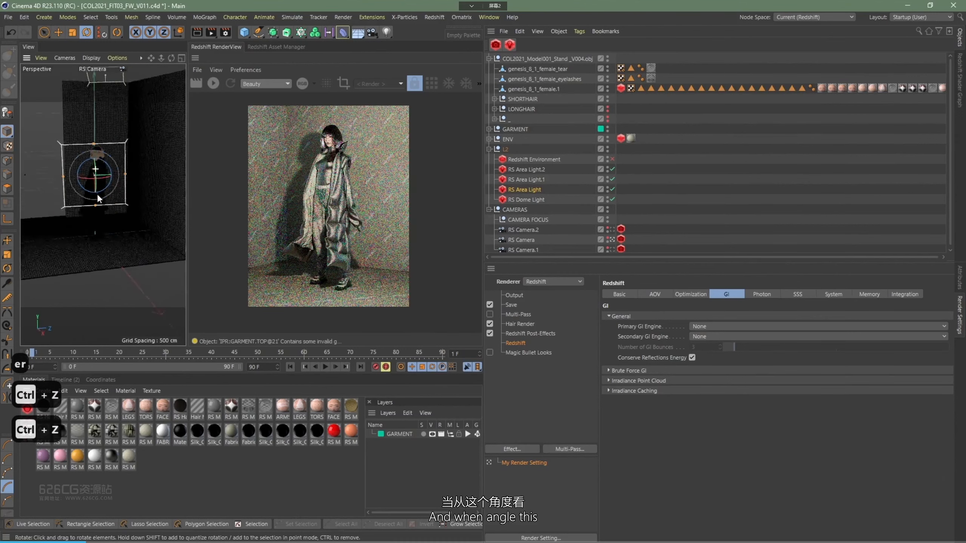
{"action": "left_click_drag", "start_coordinate": [98, 194], "coordinate": [114, 173], "text": "alt"}
{"action": "key", "text": "r"}
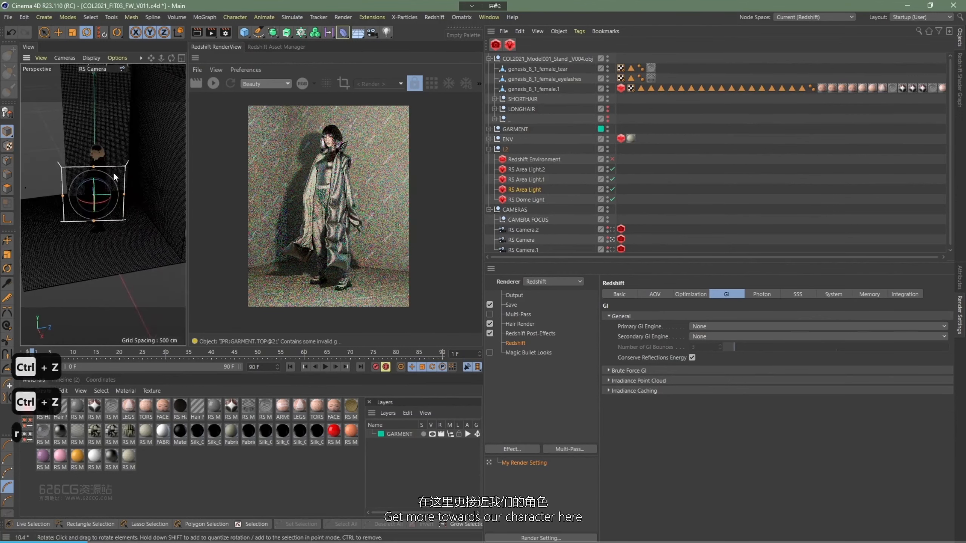
- Fine-tune the position of RS Area Light, turn it slightly, and return to the camera framing
{"action": "key", "text": "e"}
{"action": "key", "text": "e"}
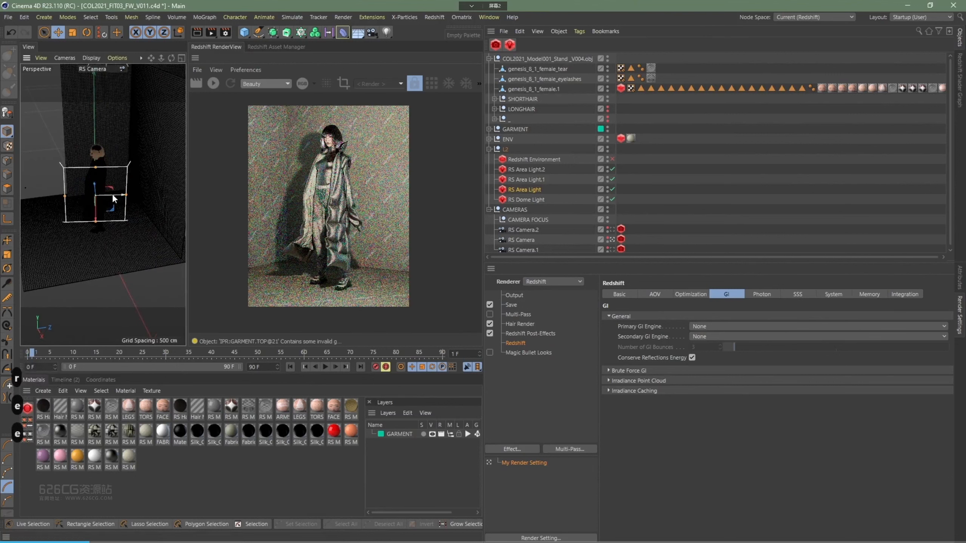
{"action": "key", "text": "r"}
{"action": "left_click_drag", "start_coordinate": [101, 203], "coordinate": [100, 205]}
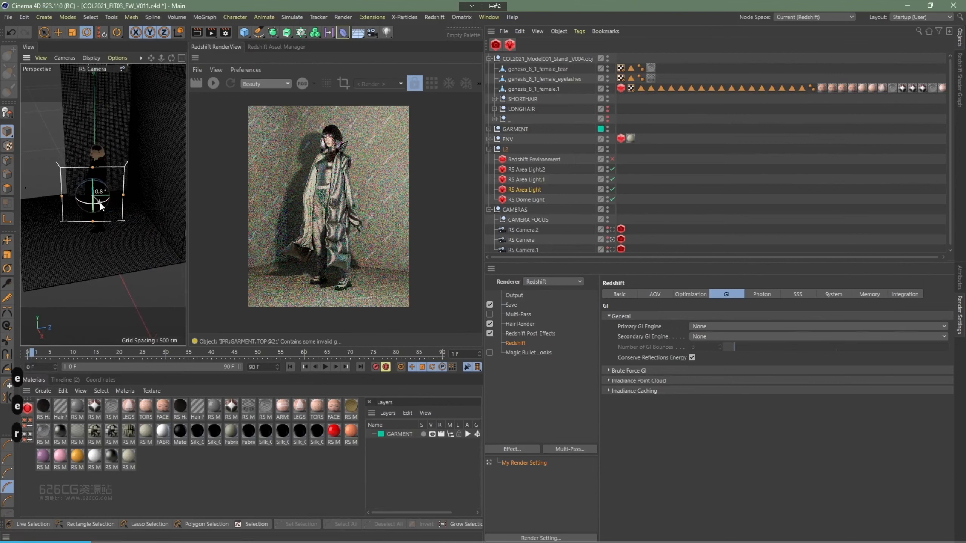
{"action": "key", "text": "ctrl+shift+z"}
{"action": "key", "text": "ctrl+shift+z"}
{"action": "key", "text": "ctrl+shift+z"}
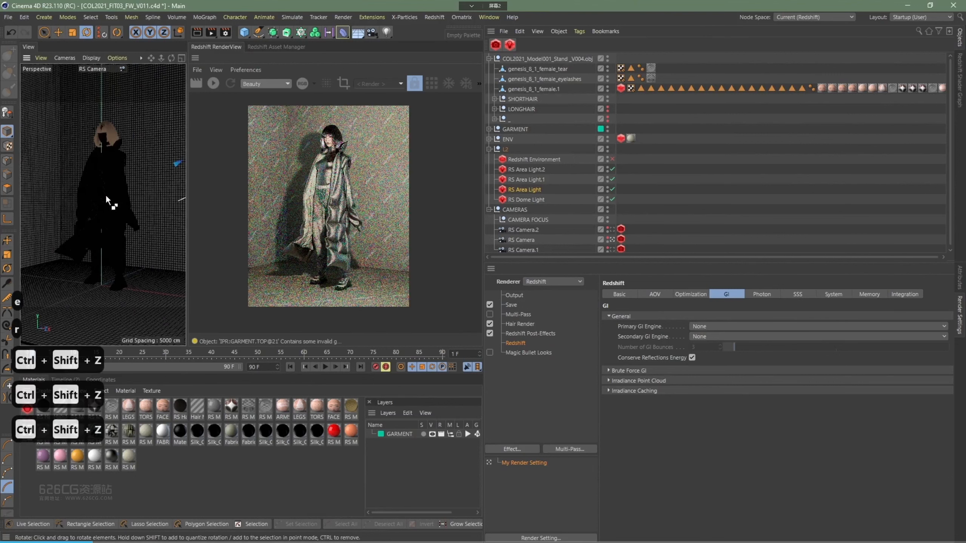
{"action": "left_click", "coordinate": [52, 166]}
{"action": "key", "text": "e"}
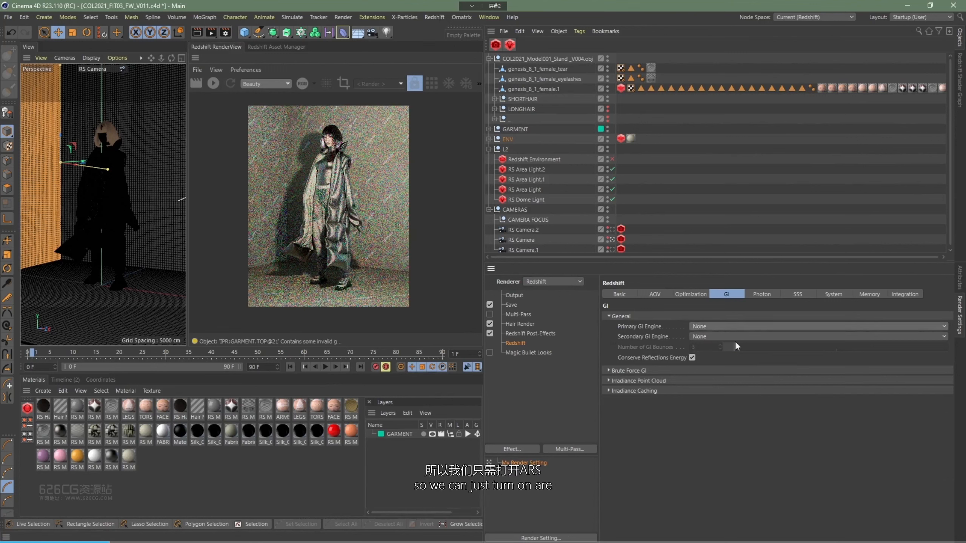
- Set both the primary and secondary GI engines to Brute Force
{"action": "left_click", "coordinate": [709, 327]}
{"action": "left_click", "coordinate": [722, 368]}
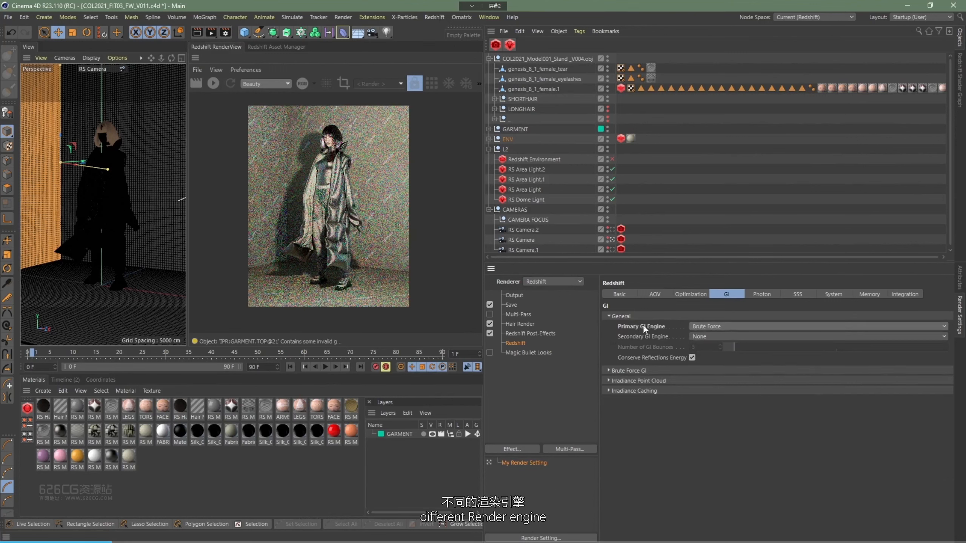
{"action": "left_click", "coordinate": [719, 335]}
{"action": "left_click", "coordinate": [724, 367]}
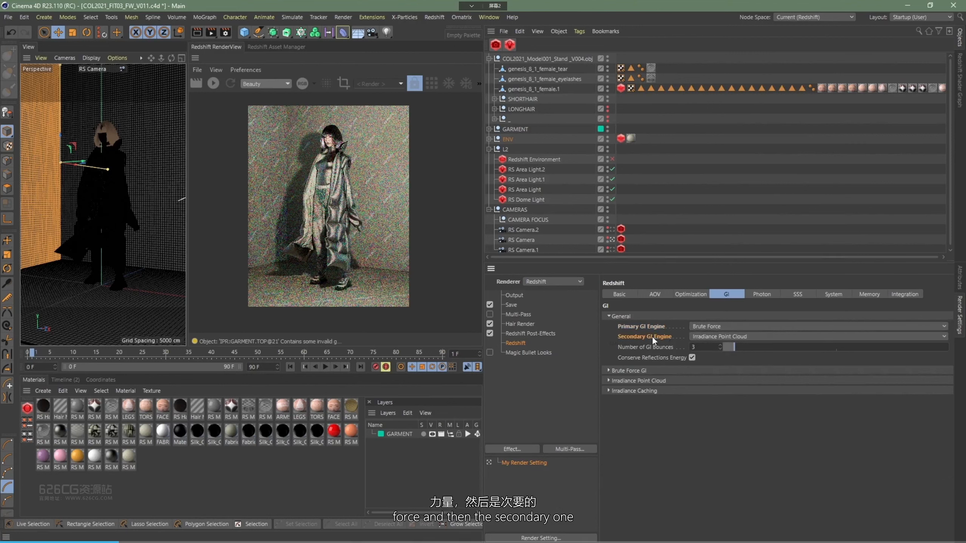
{"action": "left_click", "coordinate": [722, 335]}
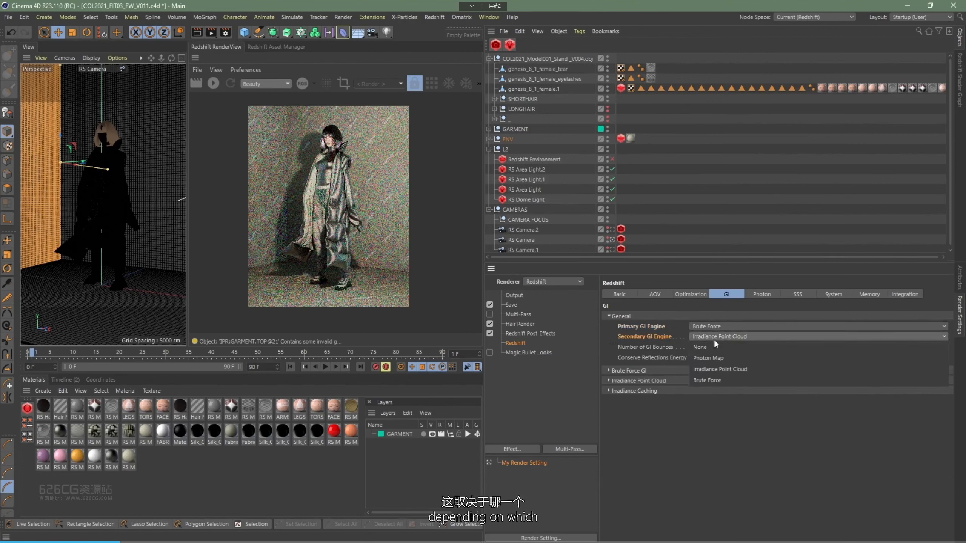
{"action": "left_click", "coordinate": [761, 380]}
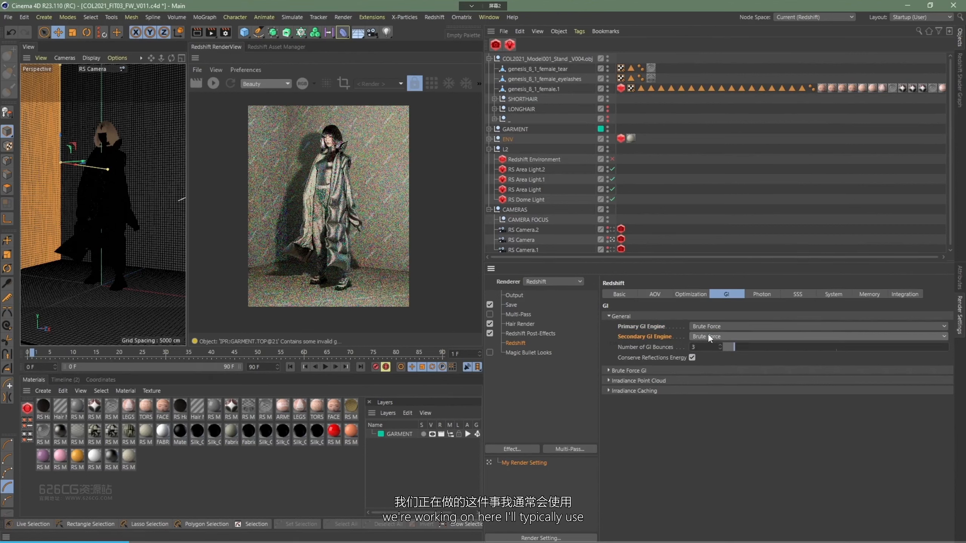
- Set the number of GI bounces to 5 and expand the Brute Force GI settings
{"action": "left_click_drag", "start_coordinate": [706, 346], "coordinate": [647, 357]}
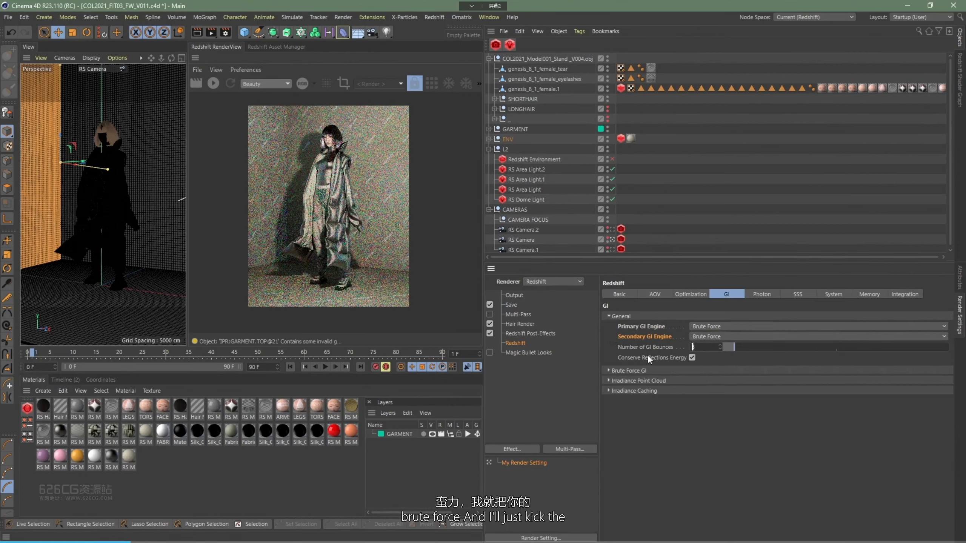
{"action": "left_click", "coordinate": [637, 372]}
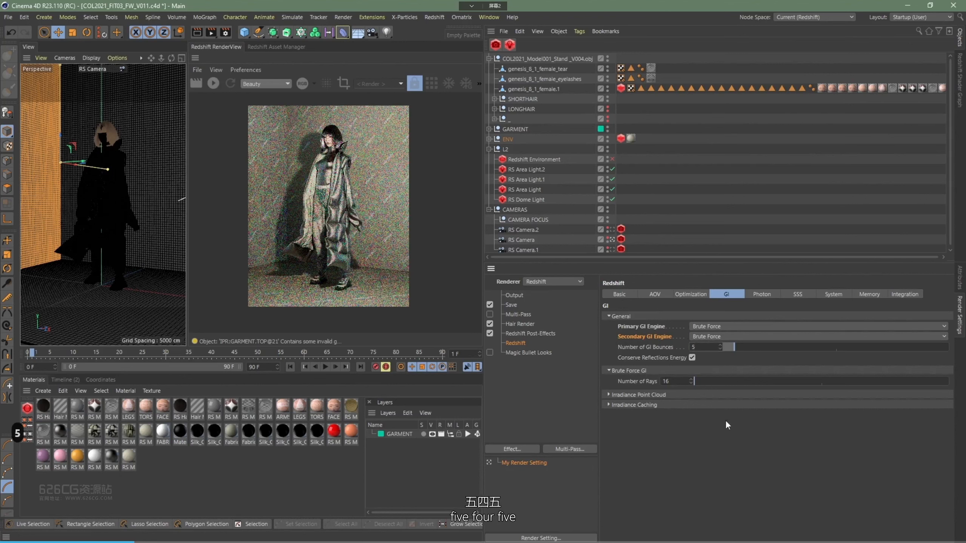
{"action": "type", "text": "5"}
{"action": "key", "text": "Return"}
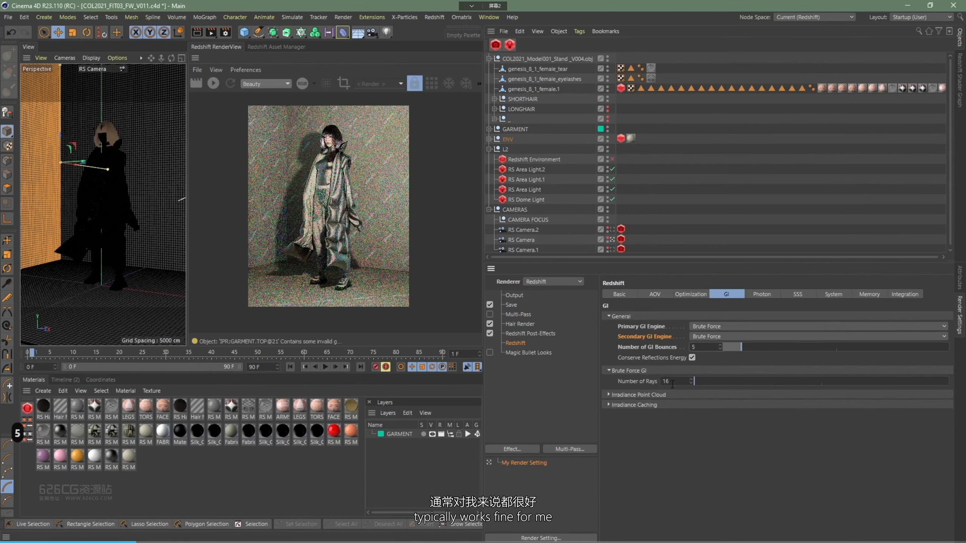
{"action": "left_click", "coordinate": [631, 372]}
{"action": "left_click", "coordinate": [643, 370]}
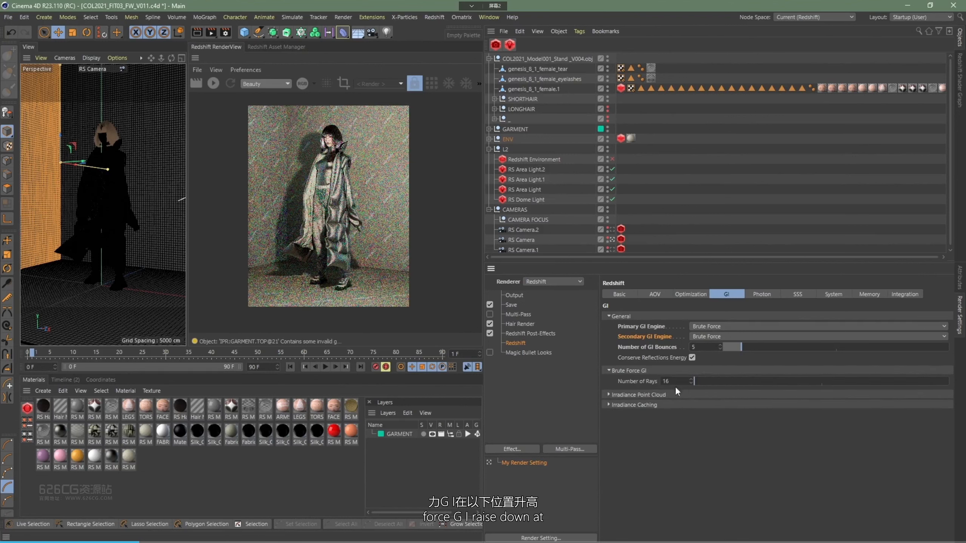
- Enable Hair Min Pixel Width in the Redshift optimization settings
{"action": "left_click", "coordinate": [623, 295]}
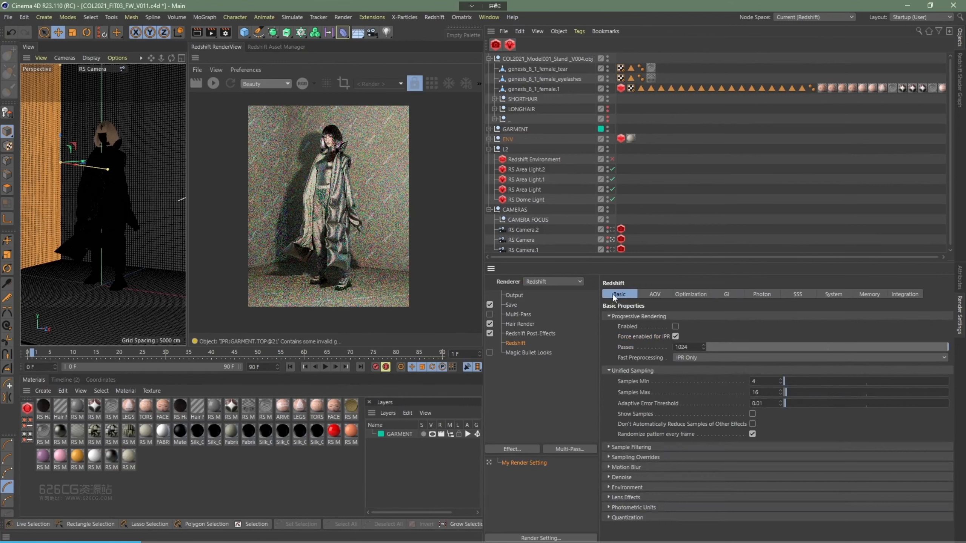
{"action": "left_click", "coordinate": [691, 294]}
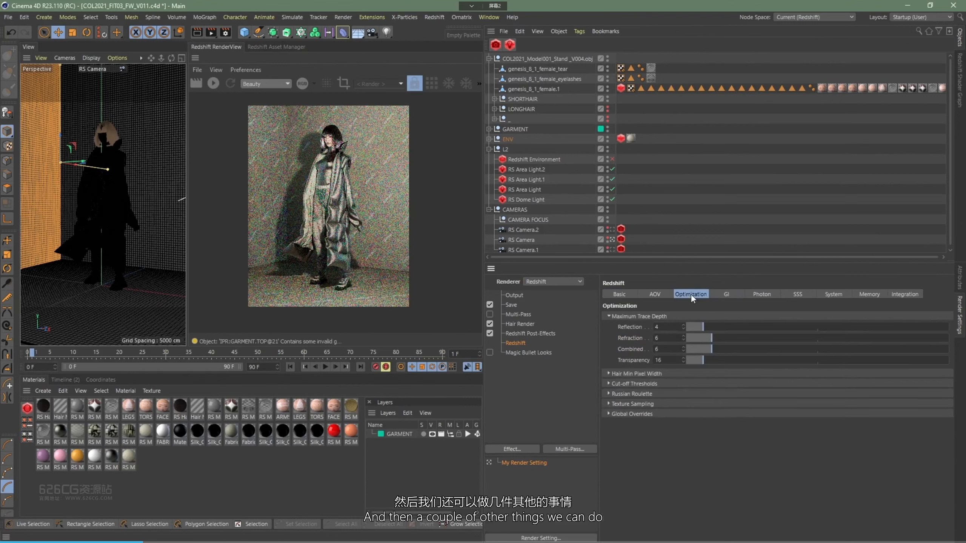
{"action": "left_click", "coordinate": [619, 373]}
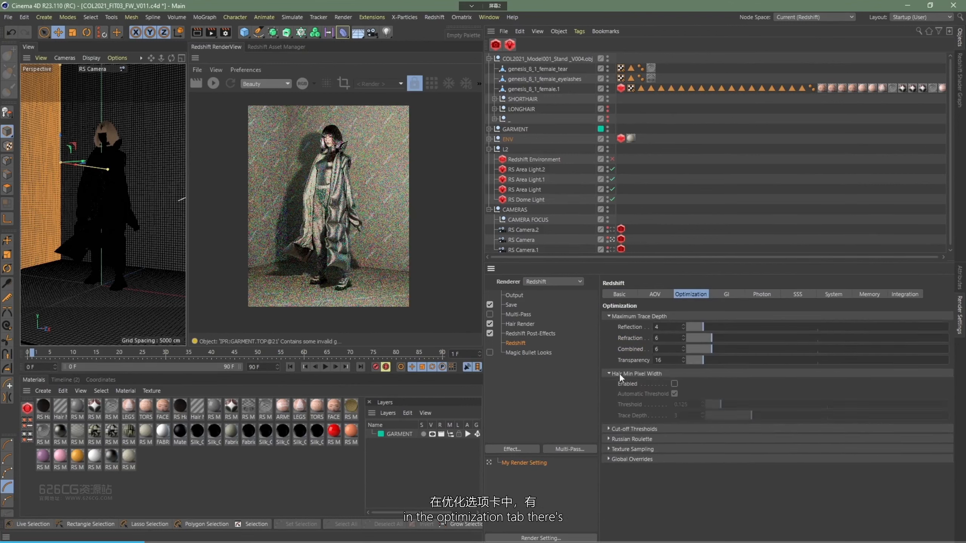
{"action": "left_click", "coordinate": [675, 384]}
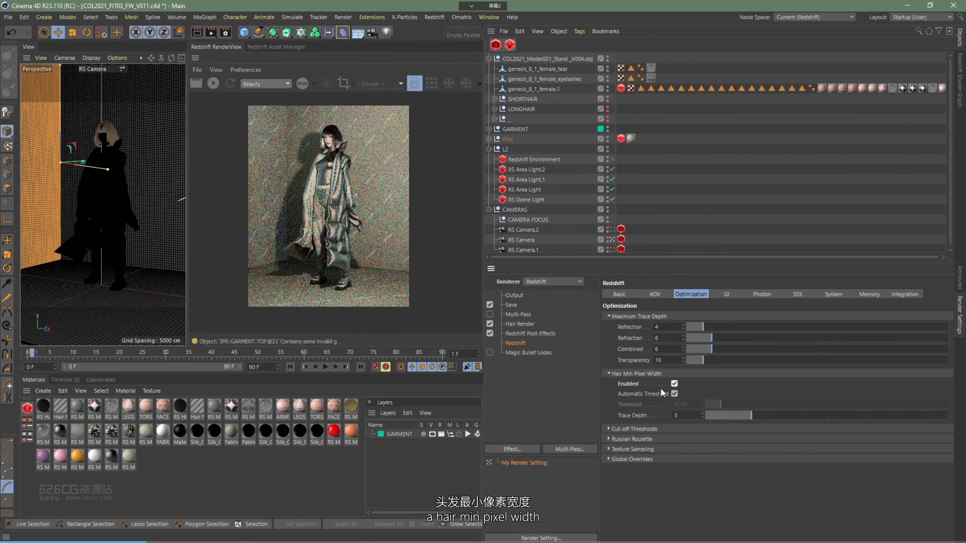
- Expand the Hair Tessellation options in the Redshift system settings and check the rendered preview
{"action": "left_click", "coordinate": [842, 297]}
{"action": "left_click", "coordinate": [628, 443]}
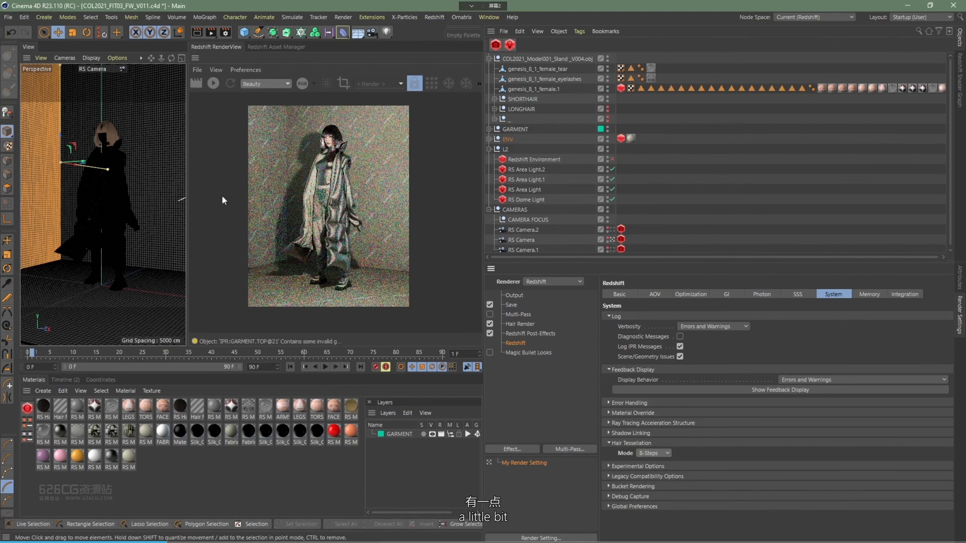
{"action": "left_click_drag", "start_coordinate": [365, 209], "coordinate": [368, 212]}
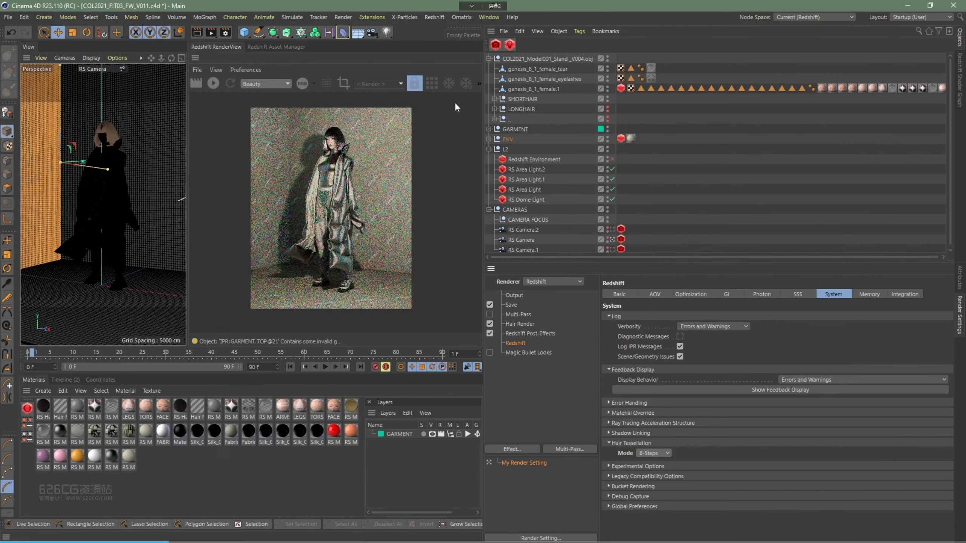
- Start the interactive render, clear the object selection, and check the character's face and hair in the preview
{"action": "left_click", "coordinate": [213, 83]}
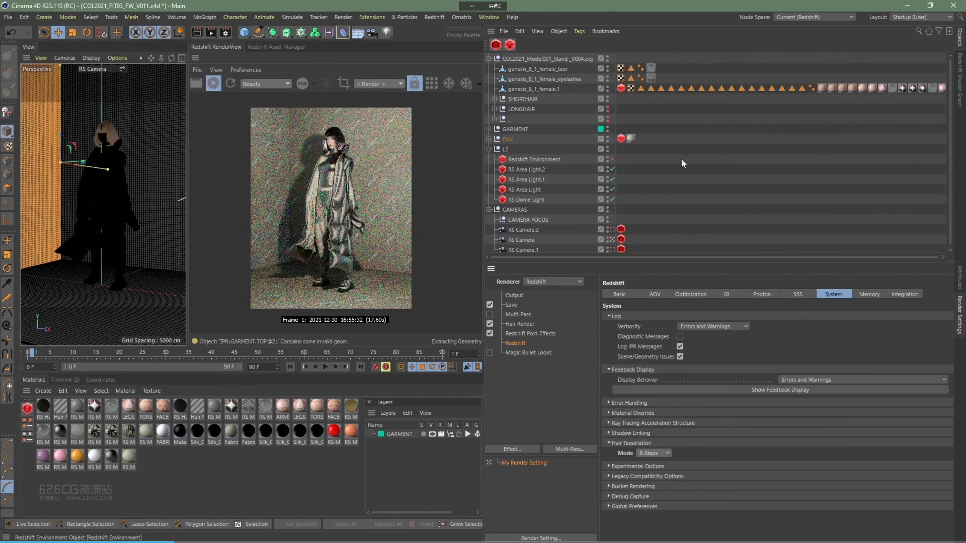
{"action": "left_click", "coordinate": [686, 144]}
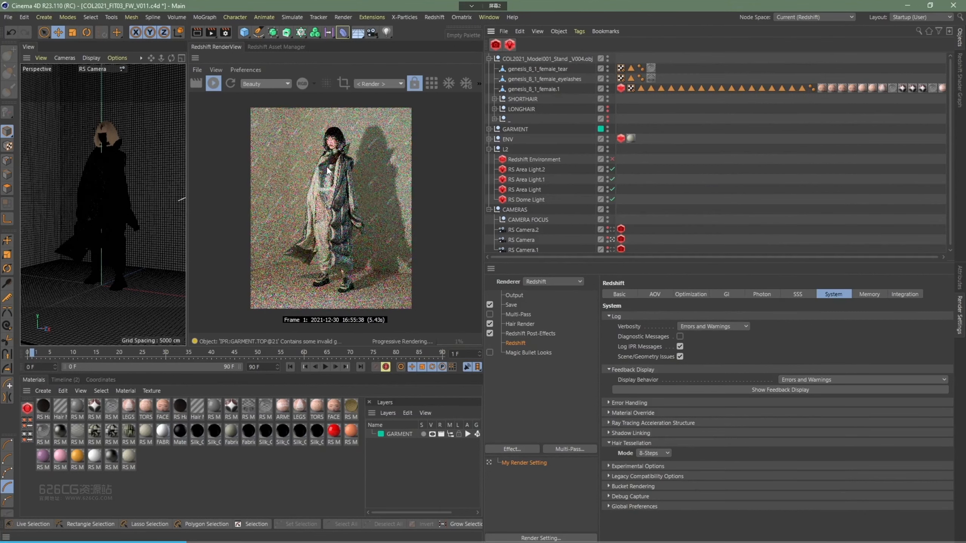
{"action": "scroll", "coordinate": [335, 131], "scroll_direction": "up", "scroll_amount": 1}
{"action": "scroll", "coordinate": [381, 176], "scroll_direction": "up", "scroll_amount": 3}
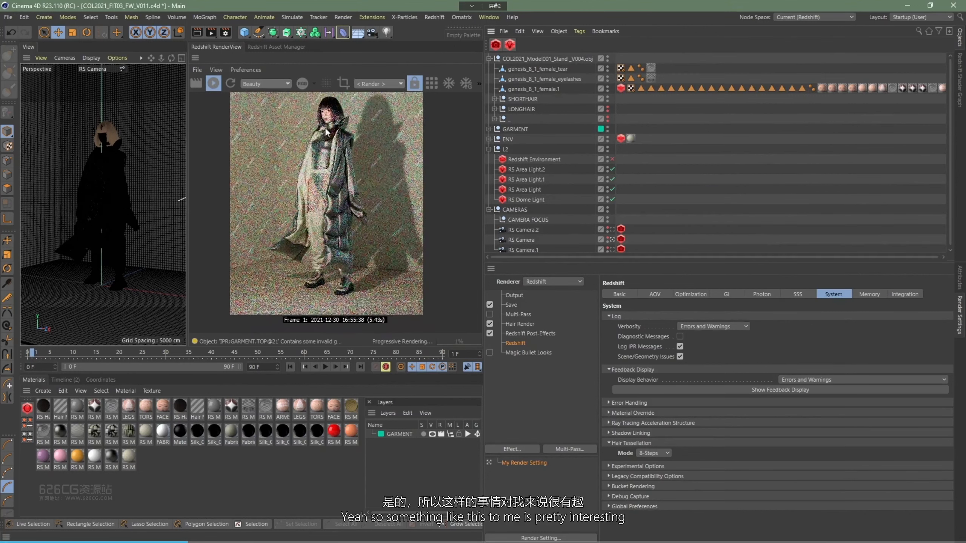
{"action": "scroll", "coordinate": [336, 122], "scroll_direction": "down", "scroll_amount": 2}
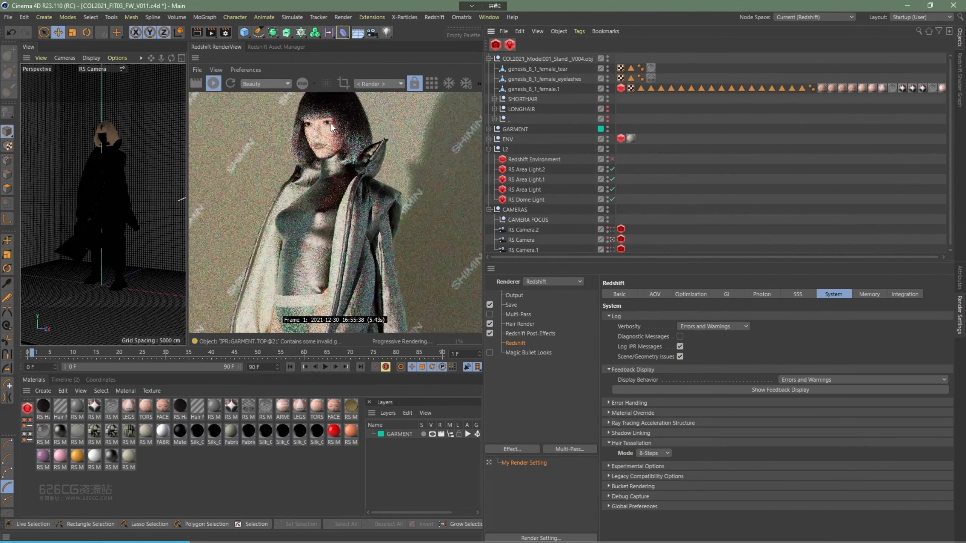
{"action": "scroll", "coordinate": [331, 127], "scroll_direction": "down", "scroll_amount": 2}
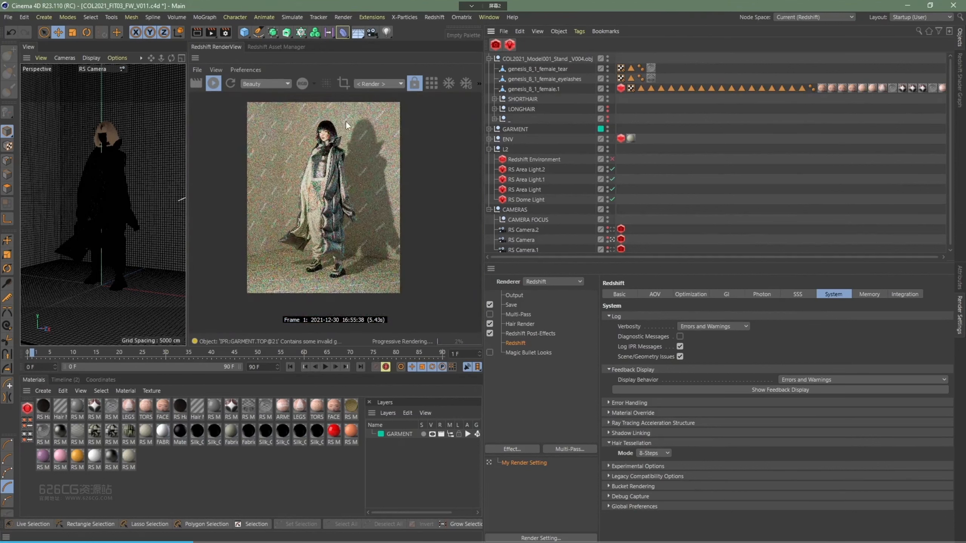
- Select RS Area Light.2 and move it in toward the character's head
{"action": "left_click", "coordinate": [530, 181]}
{"action": "key", "text": "e"}
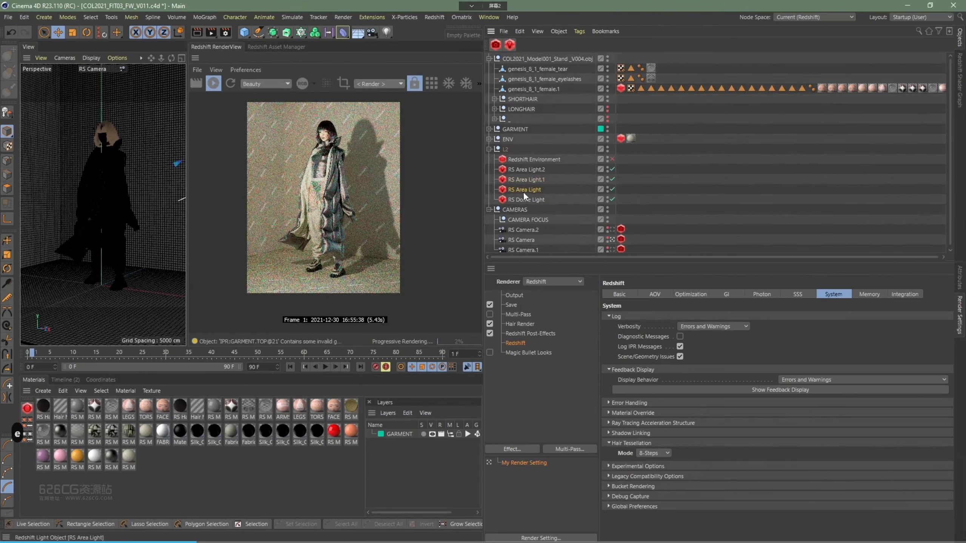
{"action": "left_click", "coordinate": [530, 171]}
{"action": "key", "text": "e"}
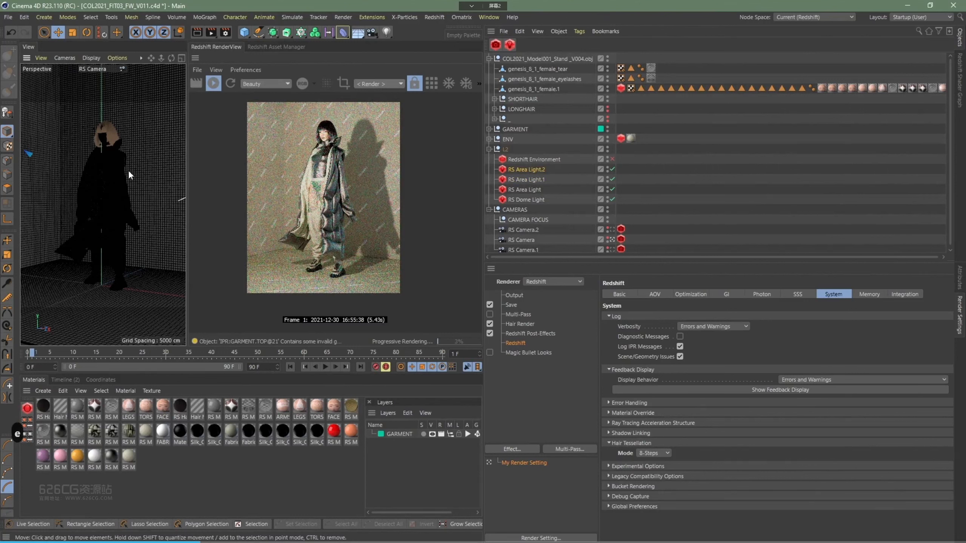
{"action": "key", "text": "e"}
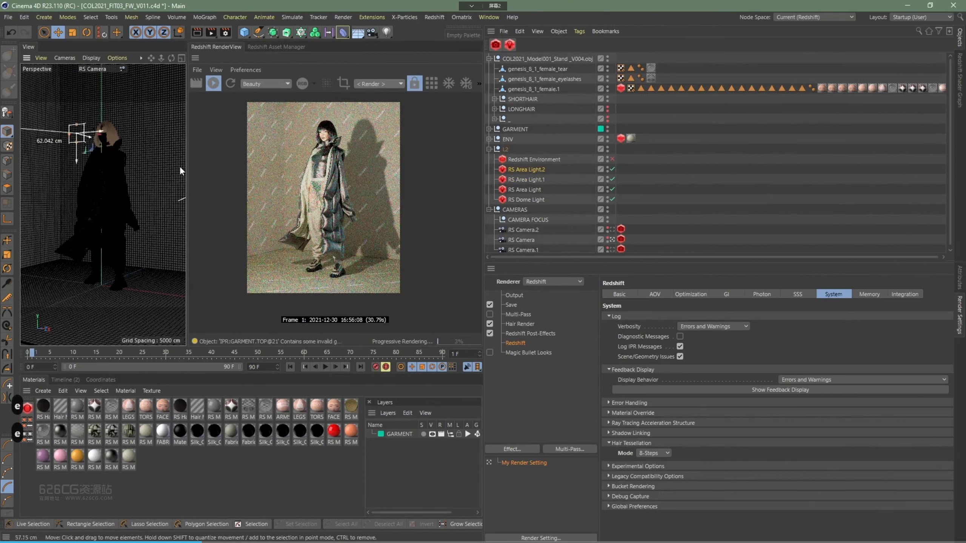
- Rotate and reposition RS Area Light.2 near the head so it lights the character frontally like a camera flash
{"action": "key", "text": "r"}
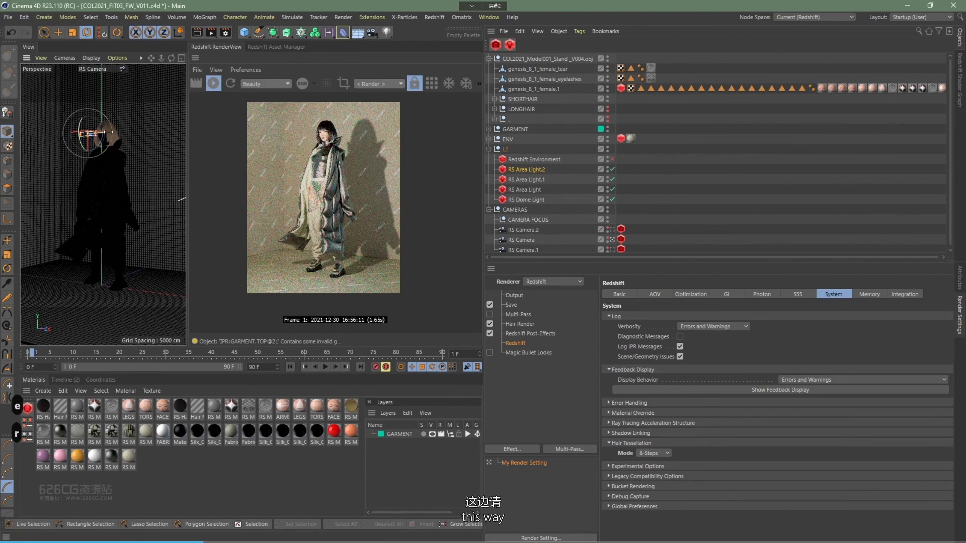
{"action": "key", "text": "ctrl+z"}
{"action": "key", "text": "r"}
{"action": "key", "text": "e"}
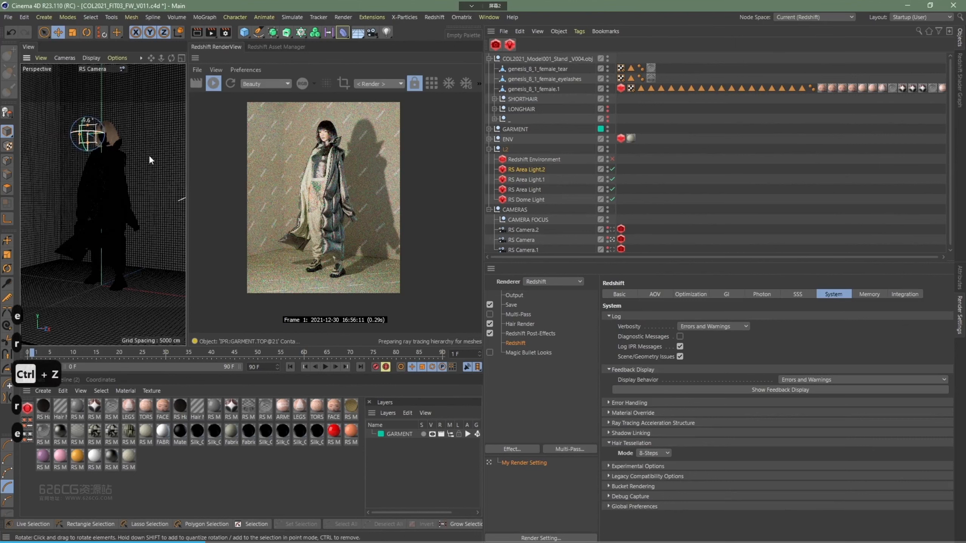
{"action": "key", "text": "ctrl+z"}
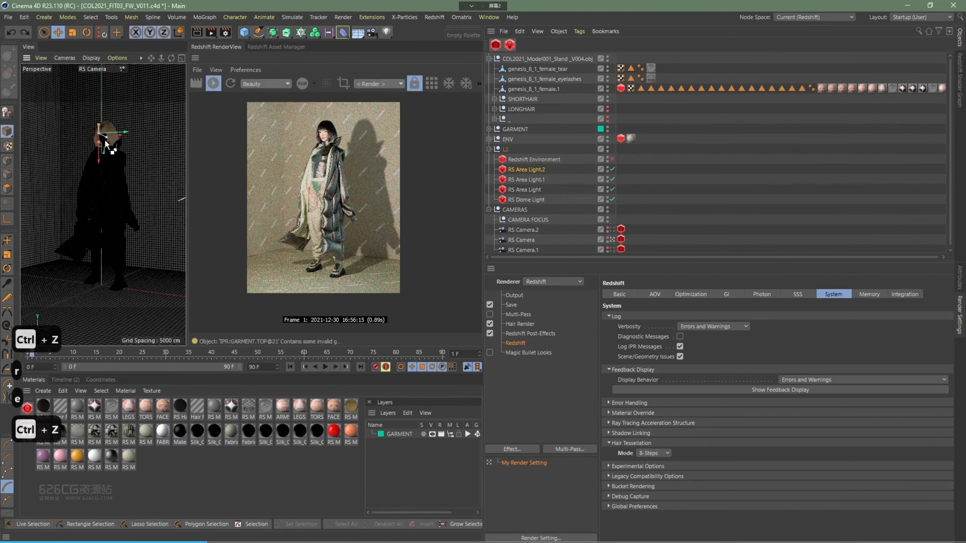
{"action": "left_click_drag", "start_coordinate": [106, 141], "coordinate": [134, 155]}
{"action": "key", "text": "r"}
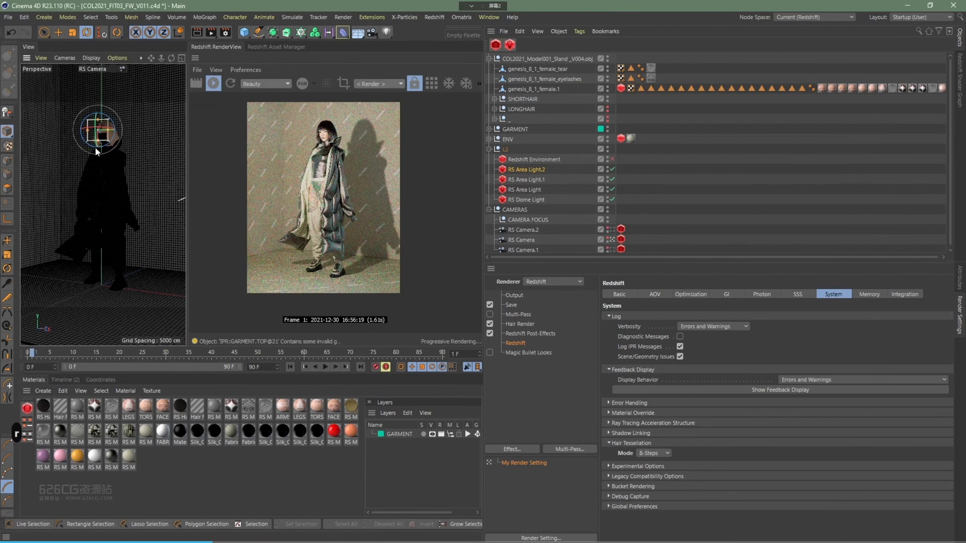
- Examine the relit character in the render preview, both close up on the face and at full length
{"action": "left_click_drag", "start_coordinate": [320, 206], "coordinate": [331, 145]}
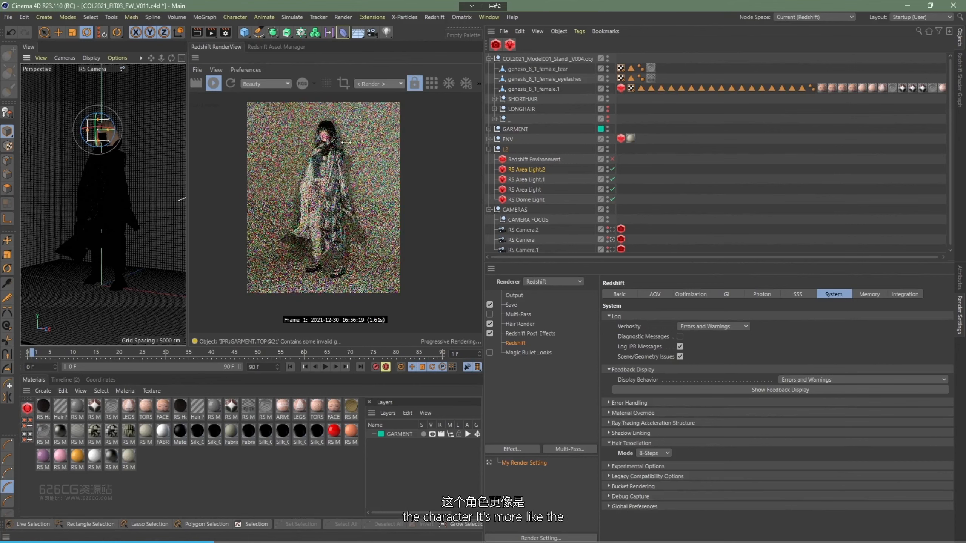
{"action": "scroll", "coordinate": [337, 158], "scroll_direction": "up", "scroll_amount": 3}
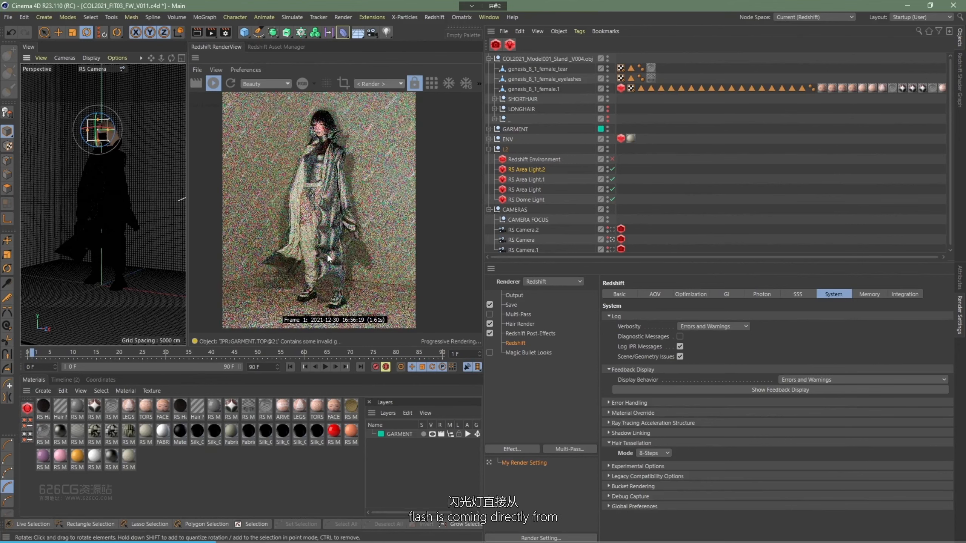
{"action": "mouse_move", "coordinate": [336, 228]}
{"action": "left_mouse_down"}
{"action": "mouse_move", "coordinate": [337, 194]}
{"action": "mouse_move", "coordinate": [351, 222]}
{"action": "left_mouse_up"}
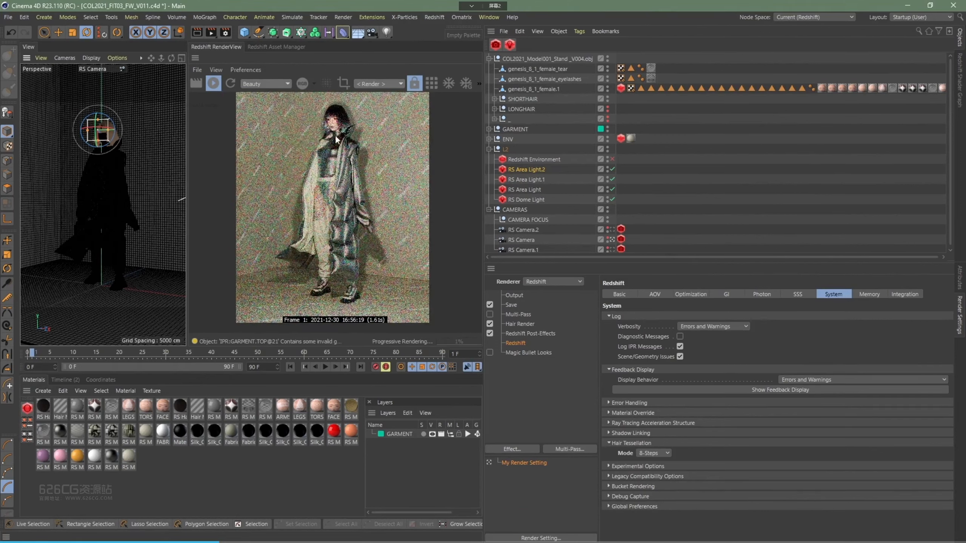
{"action": "scroll", "coordinate": [343, 109], "scroll_direction": "up", "scroll_amount": 4}
{"action": "scroll", "coordinate": [342, 107], "scroll_direction": "up", "scroll_amount": 2}
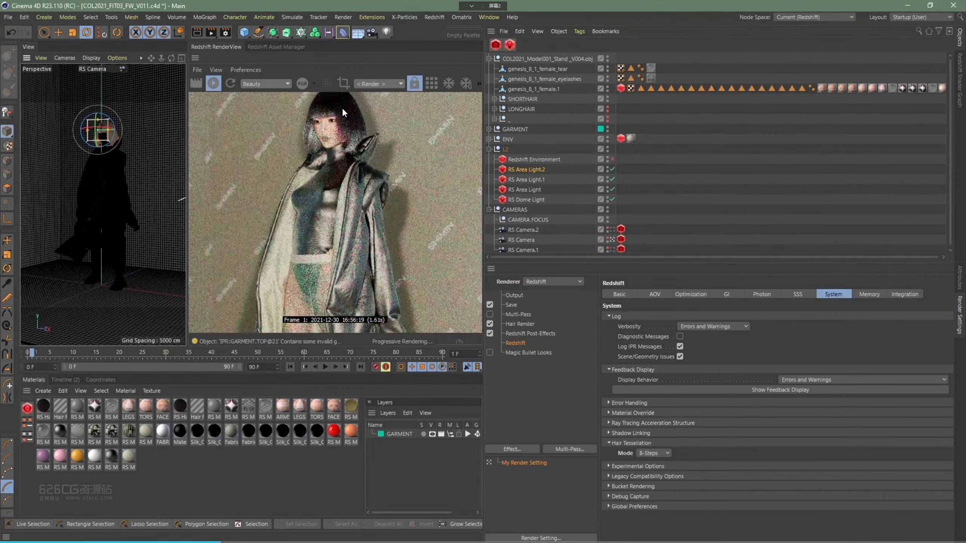
{"action": "scroll", "coordinate": [342, 107], "scroll_direction": "down", "scroll_amount": 5}
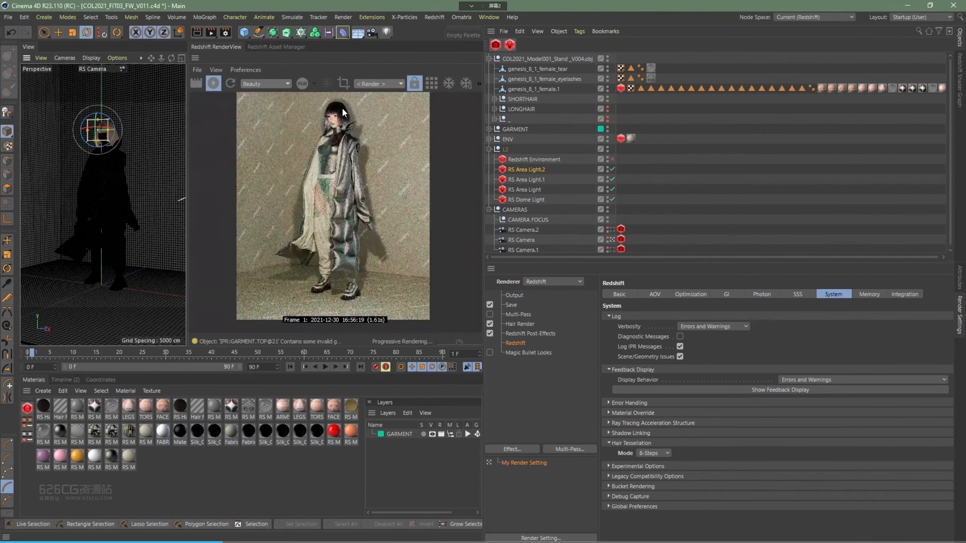
{"action": "left_click_drag", "start_coordinate": [342, 108], "coordinate": [340, 124]}
{"action": "left_click_drag", "start_coordinate": [345, 199], "coordinate": [342, 195]}
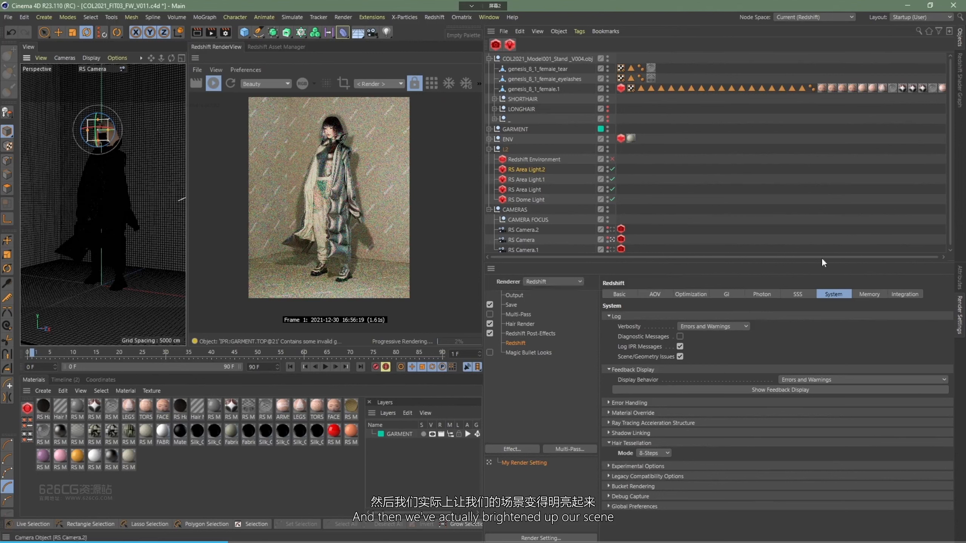
- Set both the primary and secondary GI engines to None
{"action": "left_click", "coordinate": [726, 295]}
{"action": "left_click", "coordinate": [707, 326]}
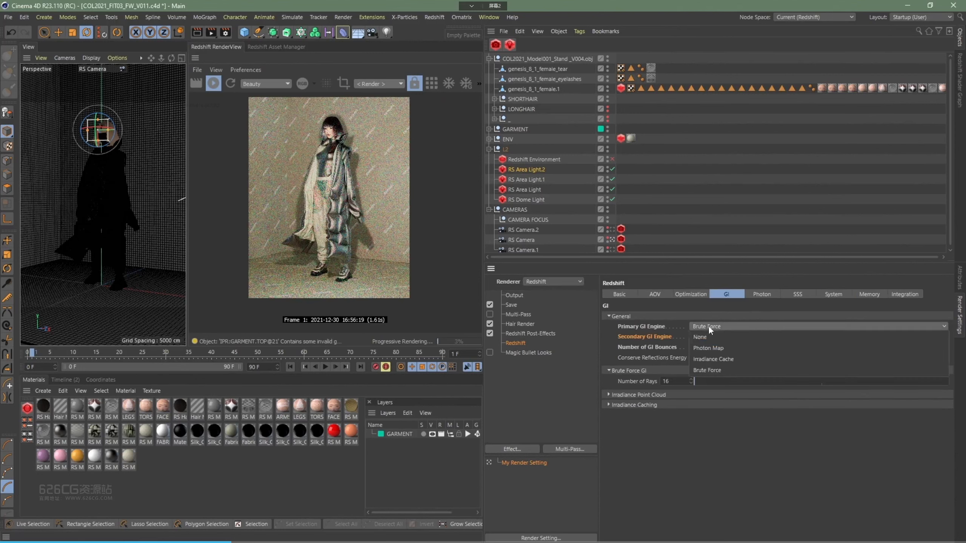
{"action": "left_click", "coordinate": [704, 337]}
{"action": "left_click", "coordinate": [705, 336]}
{"action": "left_click", "coordinate": [705, 346]}
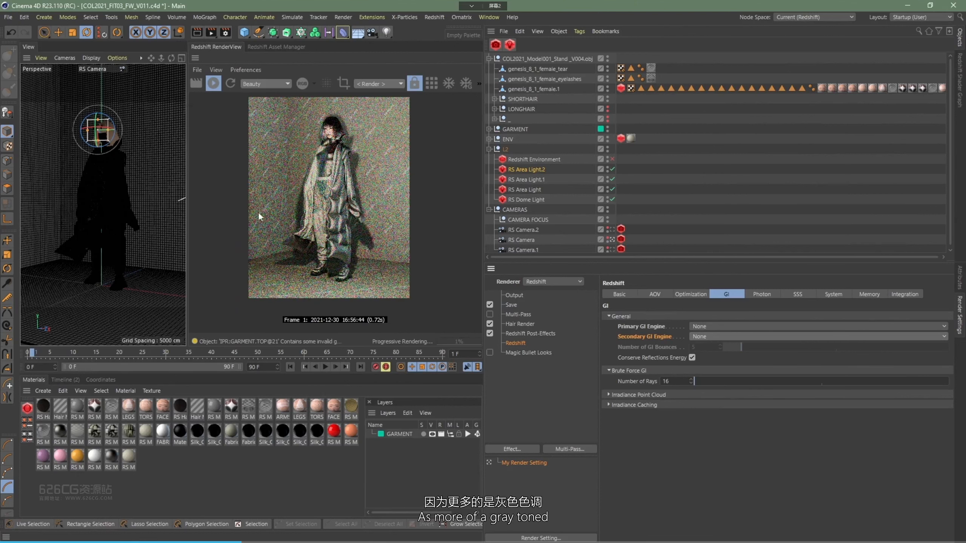
- Set the primary GI engine to Brute Force, then try Irradiance Point Cloud as the secondary engine before choosing Brute Force
{"action": "left_click", "coordinate": [714, 326]}
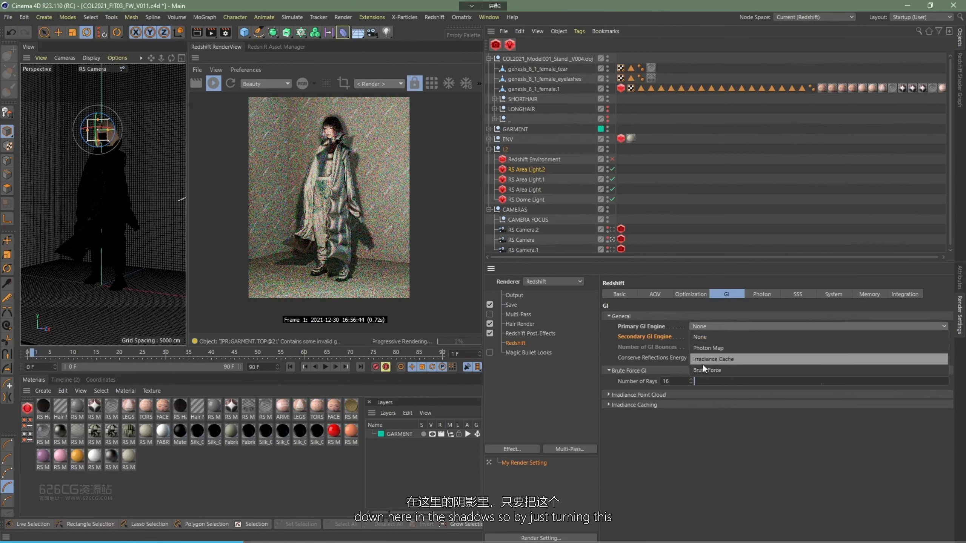
{"action": "left_click", "coordinate": [704, 367]}
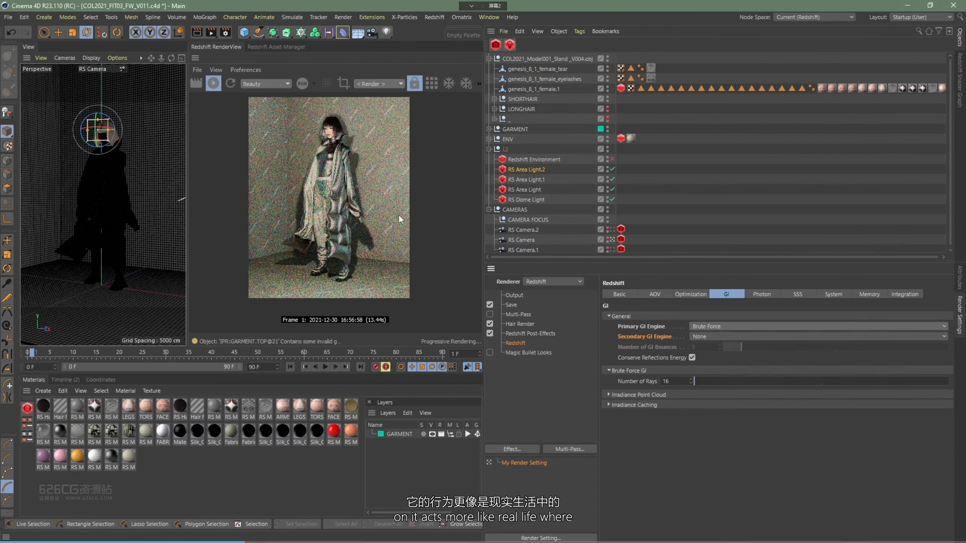
{"action": "left_click", "coordinate": [700, 336]}
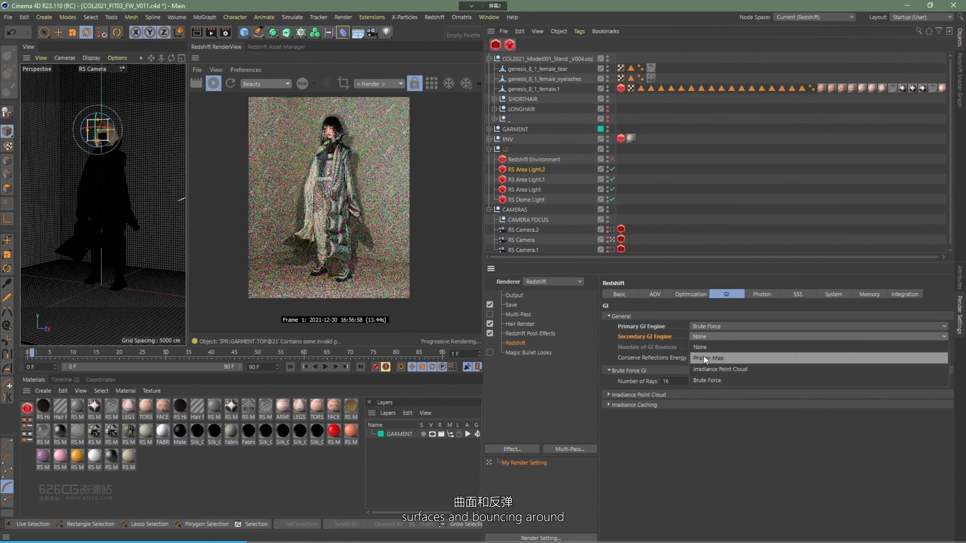
{"action": "left_click", "coordinate": [719, 369]}
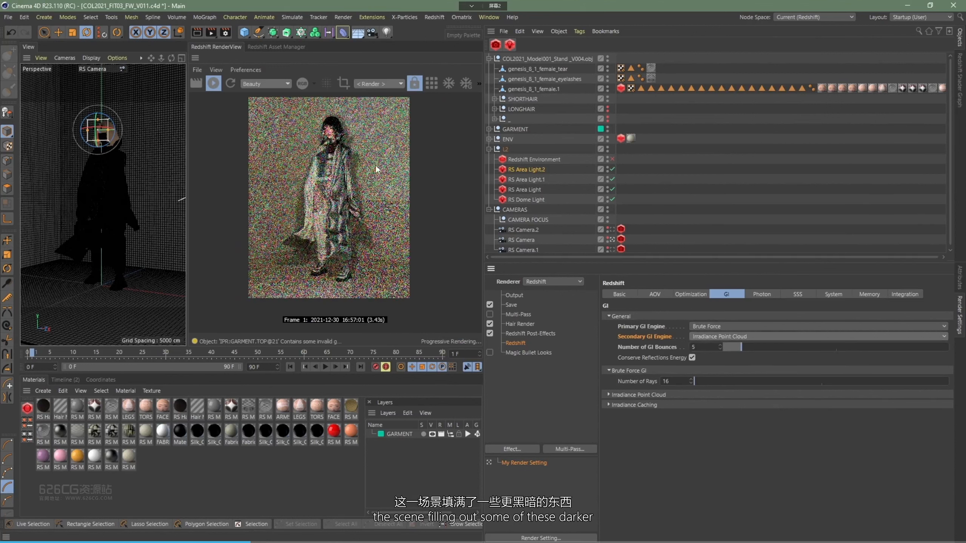
{"action": "left_click", "coordinate": [724, 337]}
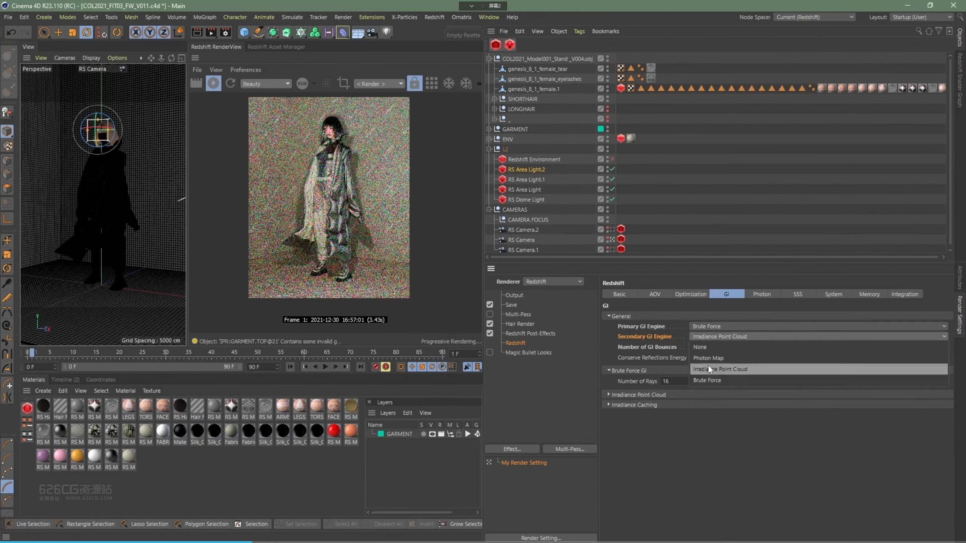
{"action": "left_click", "coordinate": [706, 380]}
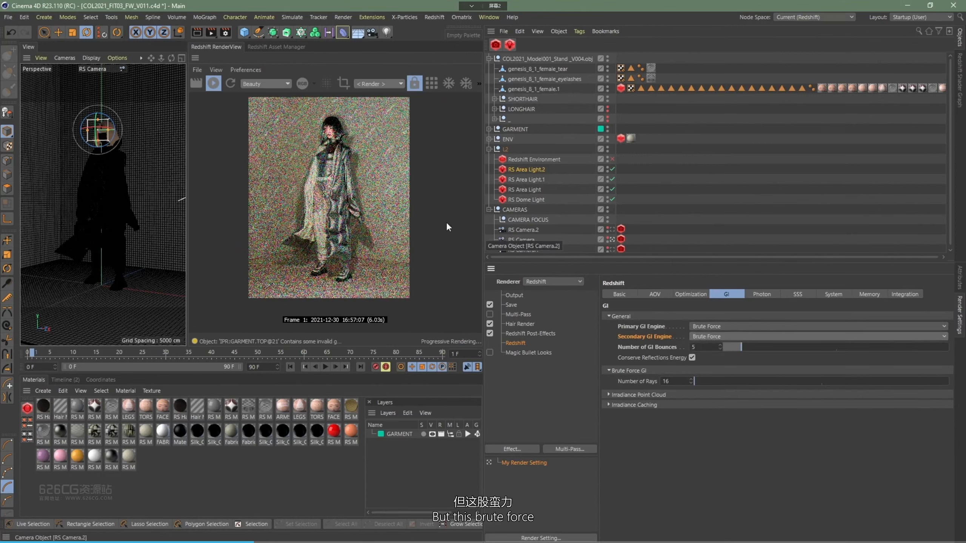
- Enable the Redshift Environment object and check its effect on the character in the render preview
{"action": "left_click", "coordinate": [526, 160]}
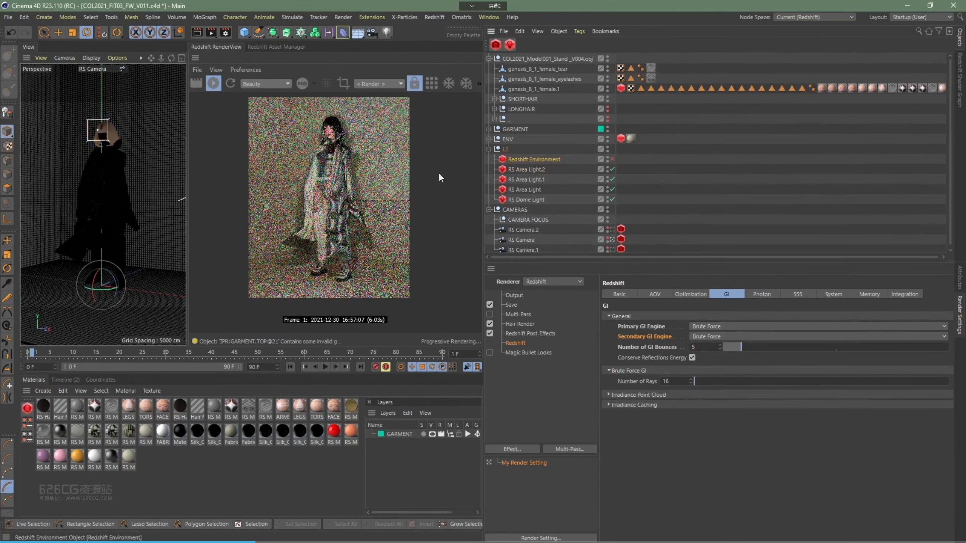
{"action": "left_click", "coordinate": [612, 159]}
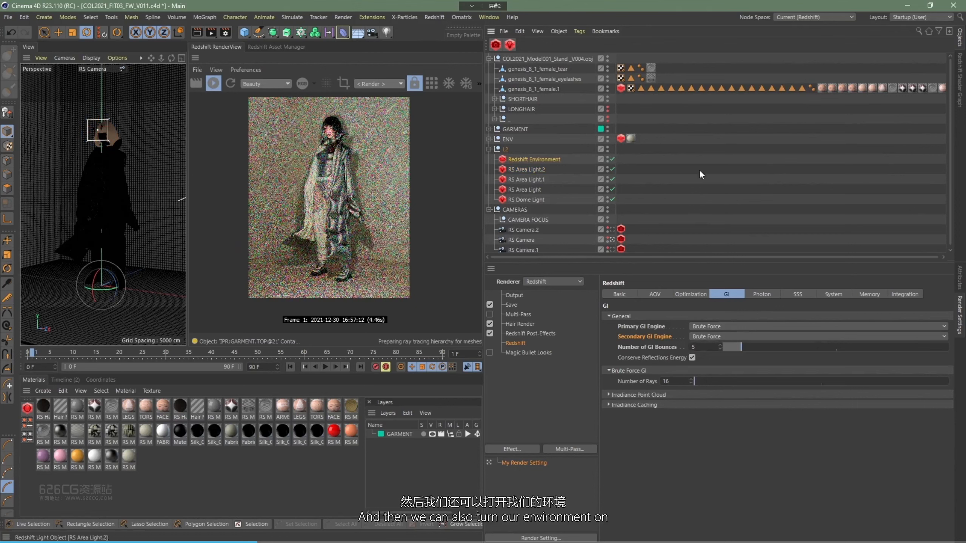
{"action": "scroll", "coordinate": [348, 195], "scroll_direction": "up", "scroll_amount": 1}
{"action": "middle_click_drag", "start_coordinate": [348, 209], "coordinate": [355, 215]}
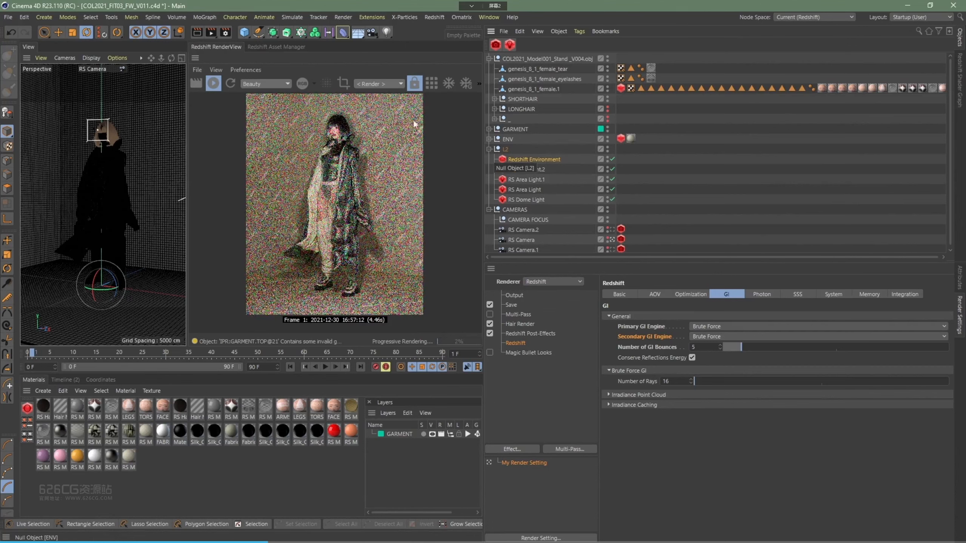
{"action": "scroll", "coordinate": [347, 112], "scroll_direction": "up", "scroll_amount": 4}
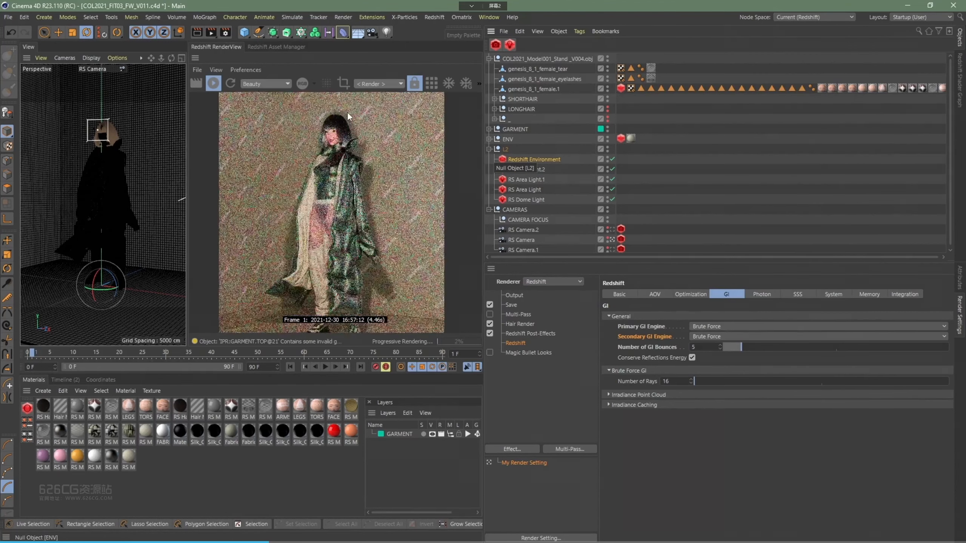
{"action": "scroll", "coordinate": [347, 112], "scroll_direction": "down", "scroll_amount": 3}
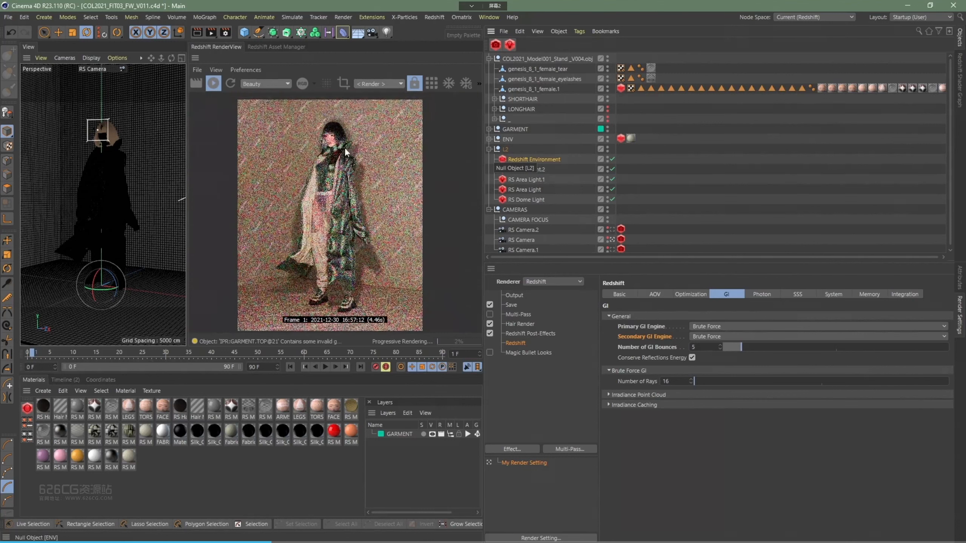
{"action": "left_click_drag", "start_coordinate": [348, 178], "coordinate": [359, 173]}
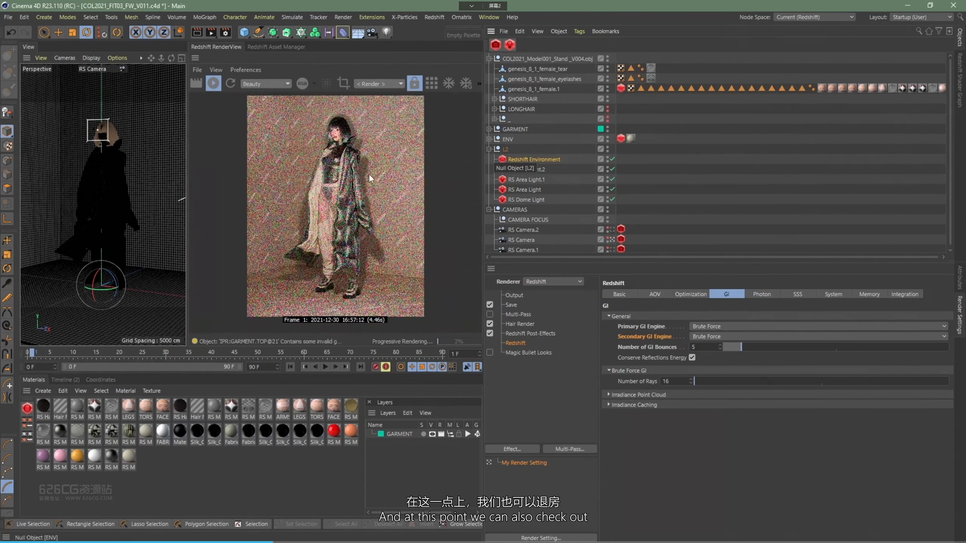
- Open the render view's post-effect settings, collapse Color Management, and enable and expand Photographic Exposure
{"action": "left_click", "coordinate": [479, 84]}
{"action": "left_click", "coordinate": [467, 102]}
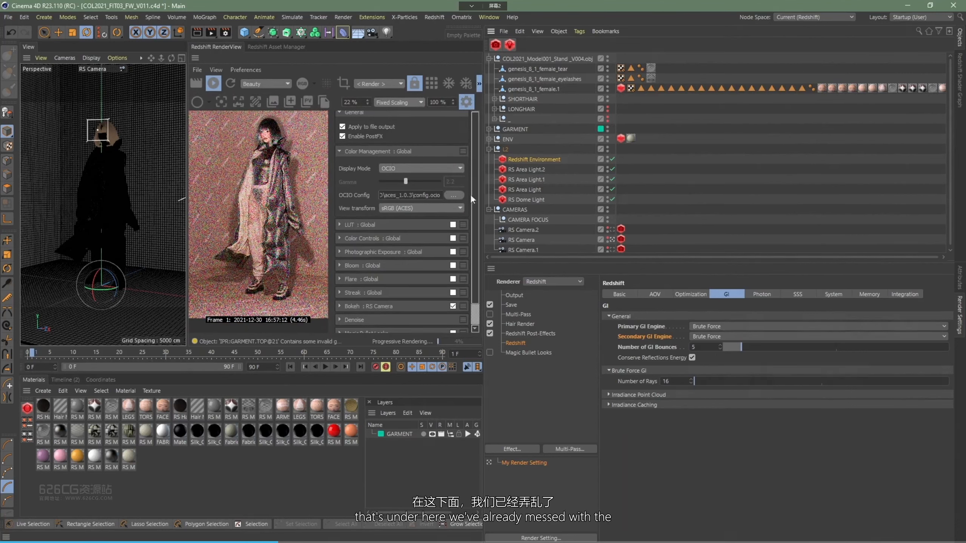
{"action": "left_click", "coordinate": [340, 151]}
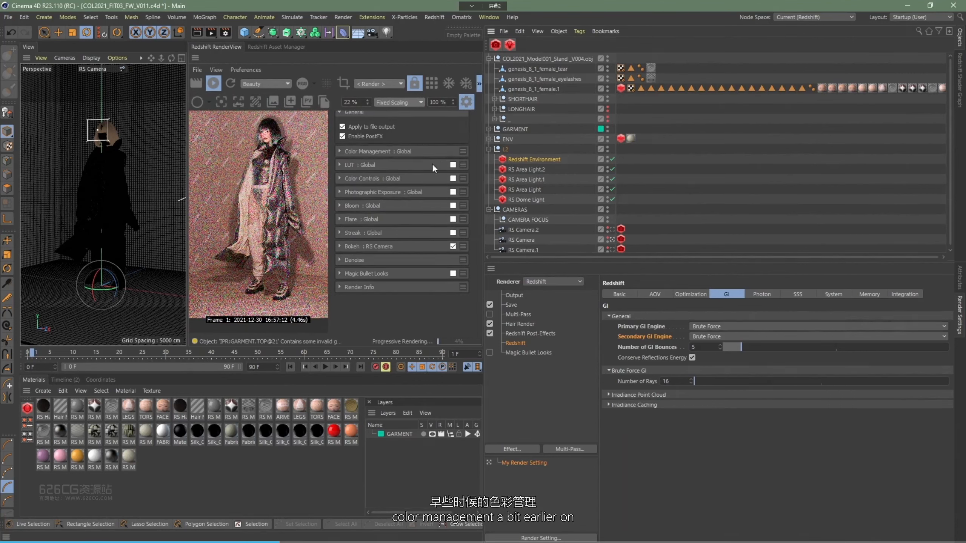
{"action": "left_click", "coordinate": [339, 192]}
{"action": "left_click", "coordinate": [453, 192]}
{"action": "scroll", "coordinate": [270, 197], "scroll_direction": "down", "scroll_amount": 2}
{"action": "scroll", "coordinate": [271, 198], "scroll_direction": "up", "scroll_amount": 1}
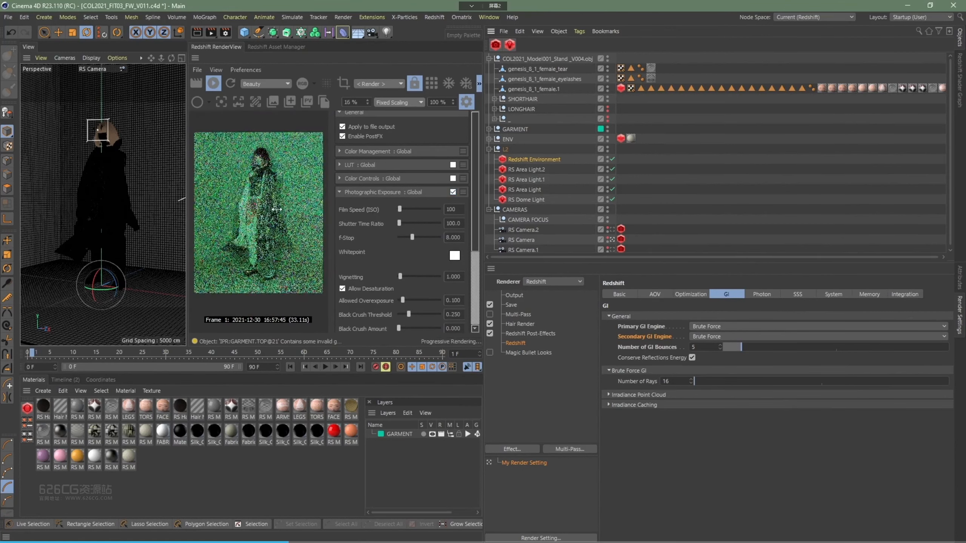
- In Photographic Exposure, set the Shutter Time Ratio to 125 and the Film Speed (ISO) to 150
{"action": "scroll", "coordinate": [276, 205], "scroll_direction": "up", "scroll_amount": 1}
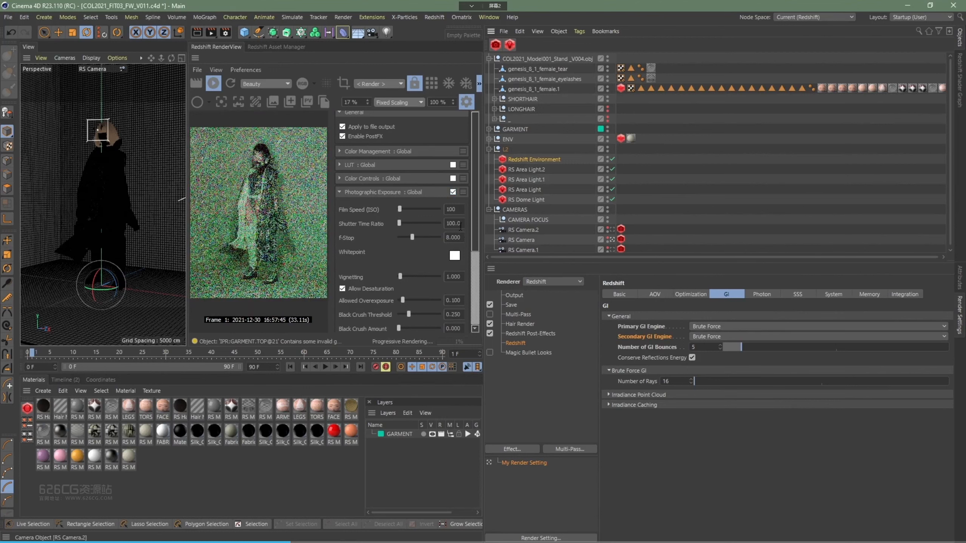
{"action": "left_click", "coordinate": [449, 223]}
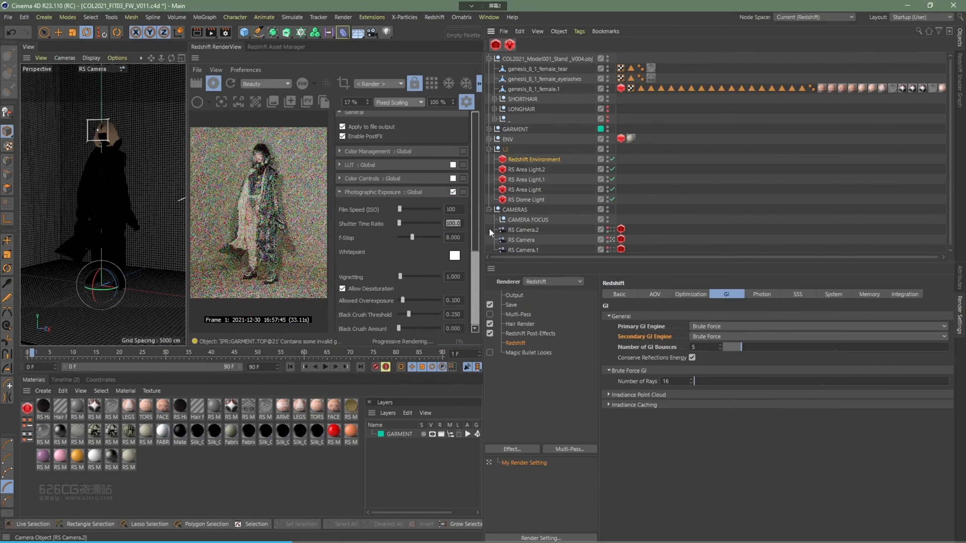
{"action": "type", "text": "125"}
{"action": "key", "text": "Return"}
{"action": "left_click", "coordinate": [446, 210]}
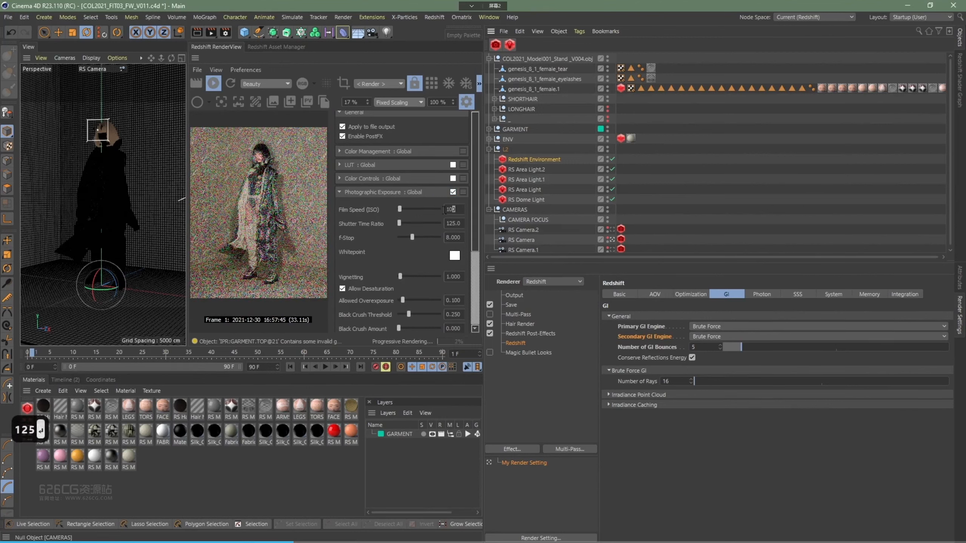
{"action": "type", "text": "150"}
{"action": "key", "text": "Return"}
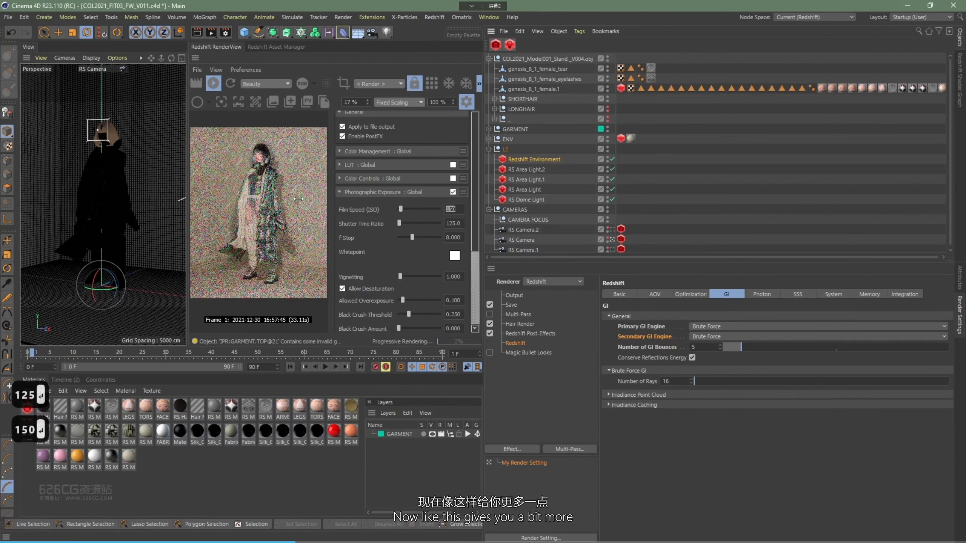
- Compare the render with Photographic Exposure off and on, and set Allowed Overexposure to 0.75
{"action": "left_click", "coordinate": [453, 192]}
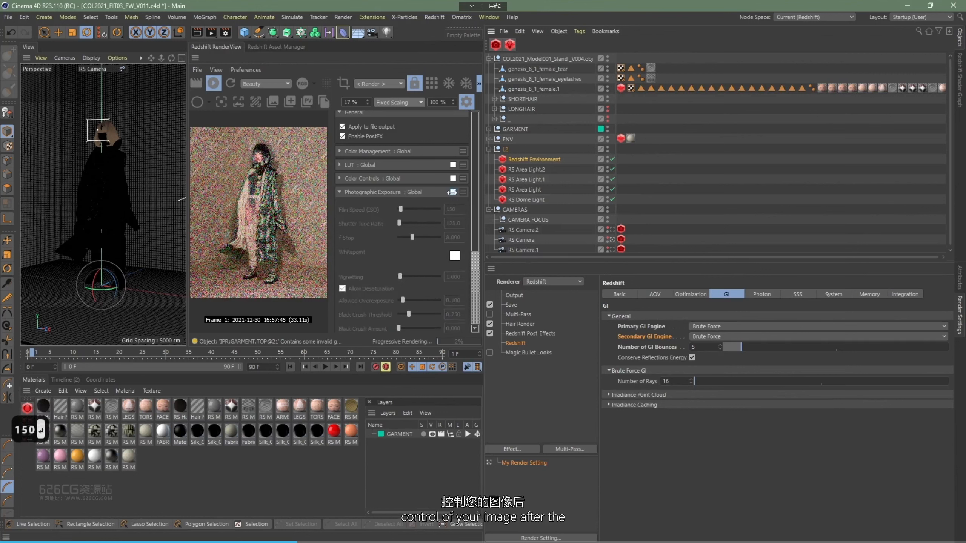
{"action": "left_click", "coordinate": [452, 192]}
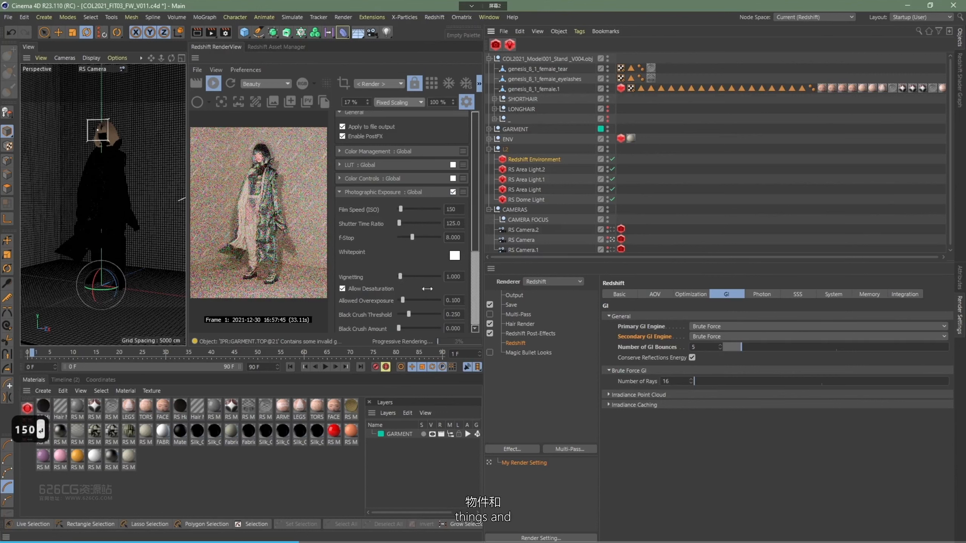
{"action": "key", "text": "ctrl+a"}
{"action": "type", "text": ".75"}
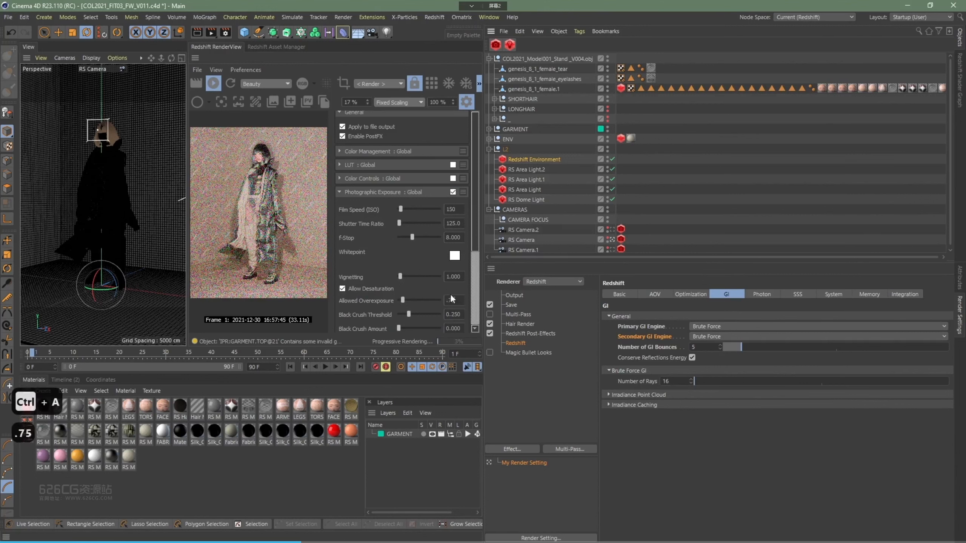
{"action": "key", "text": "Return"}
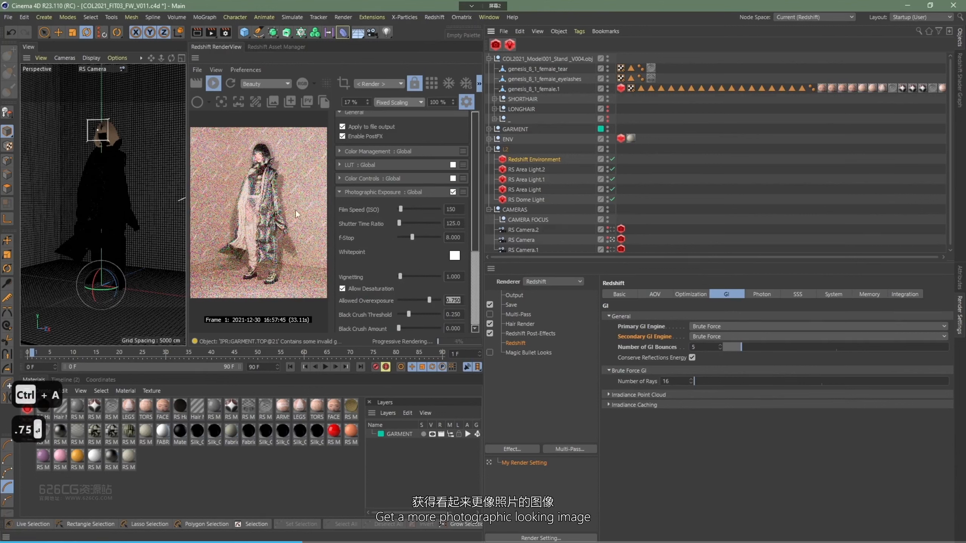
- Raise the F-Stop to about 10.3 and the Black Crush Amount to about 0.17 in Photographic Exposure
{"action": "scroll", "coordinate": [291, 216], "scroll_direction": "down", "scroll_amount": 1}
{"action": "scroll", "coordinate": [291, 220], "scroll_direction": "up", "scroll_amount": 1}
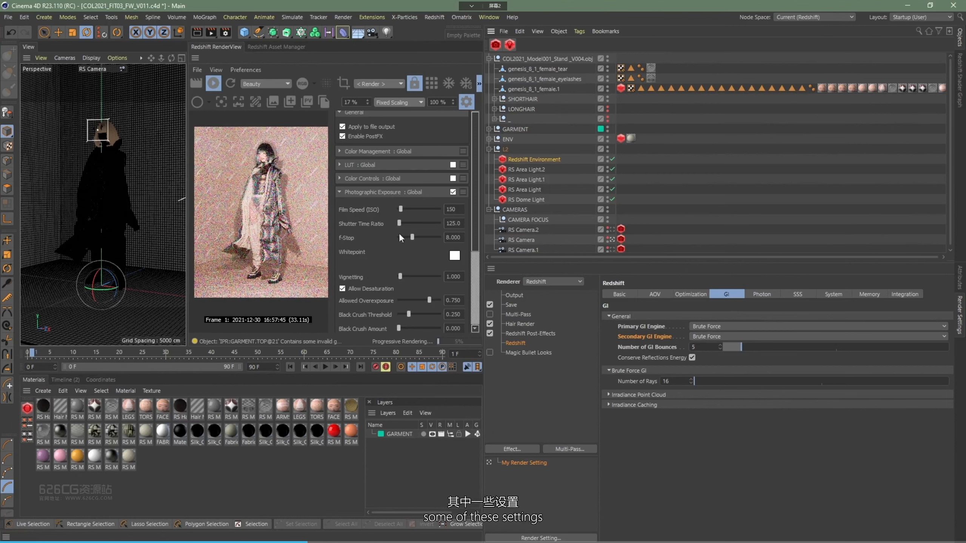
{"action": "left_click_drag", "start_coordinate": [413, 237], "coordinate": [417, 236]}
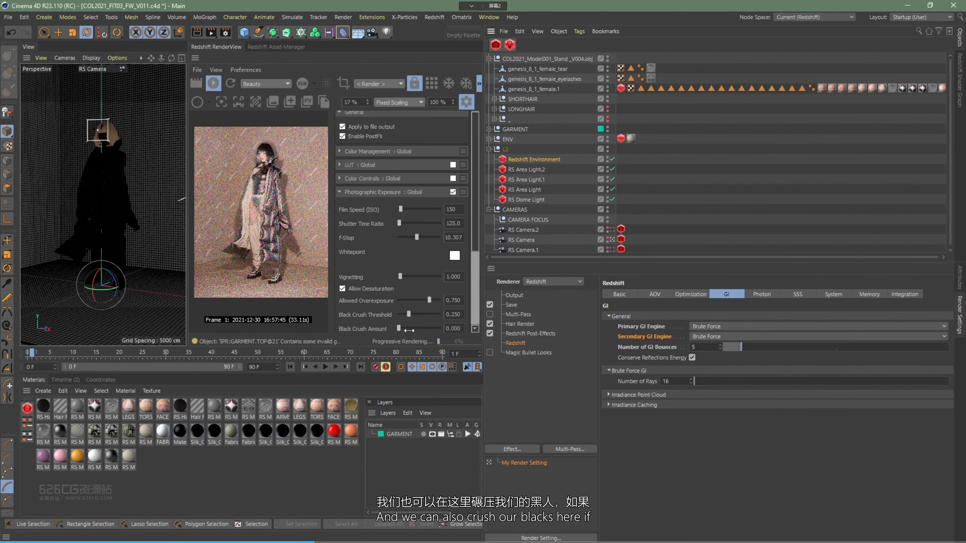
{"action": "mouse_move", "coordinate": [406, 332]}
{"action": "left_mouse_down"}
{"action": "mouse_move", "coordinate": [395, 328]}
{"action": "mouse_move", "coordinate": [405, 328]}
{"action": "left_mouse_up"}
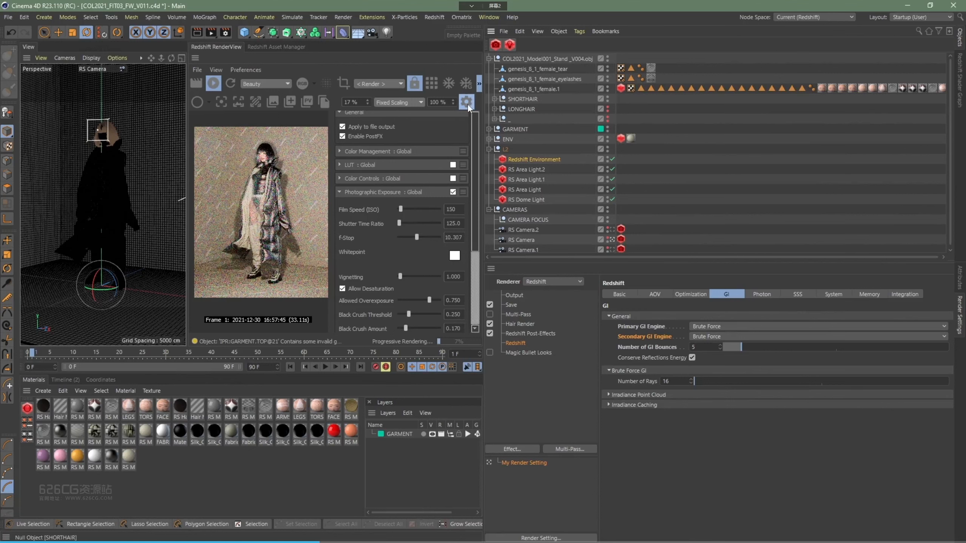
- Collapse Photographic Exposure, and expand and enable the LUT effect with color management applied before the LUT
{"action": "left_click", "coordinate": [349, 192]}
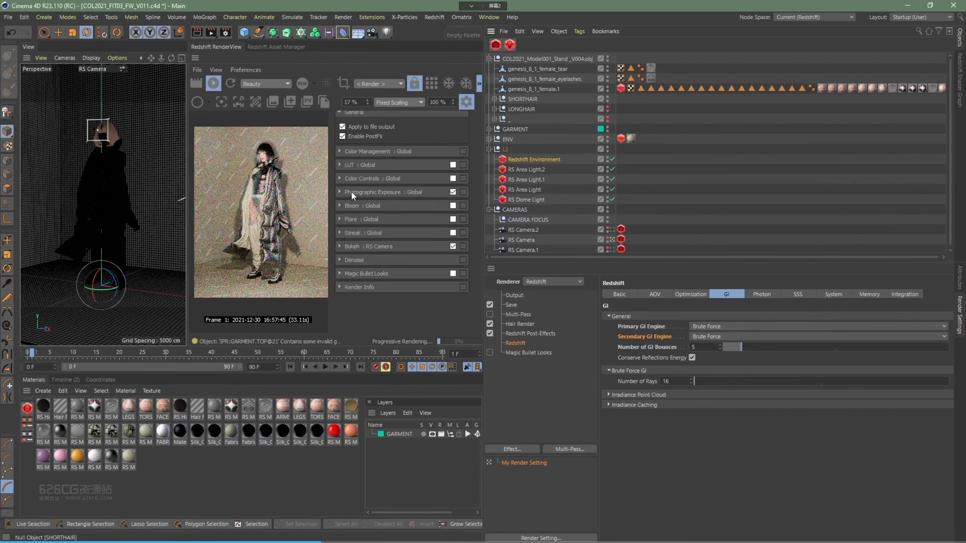
{"action": "left_click", "coordinate": [344, 165]}
{"action": "left_click", "coordinate": [453, 165]}
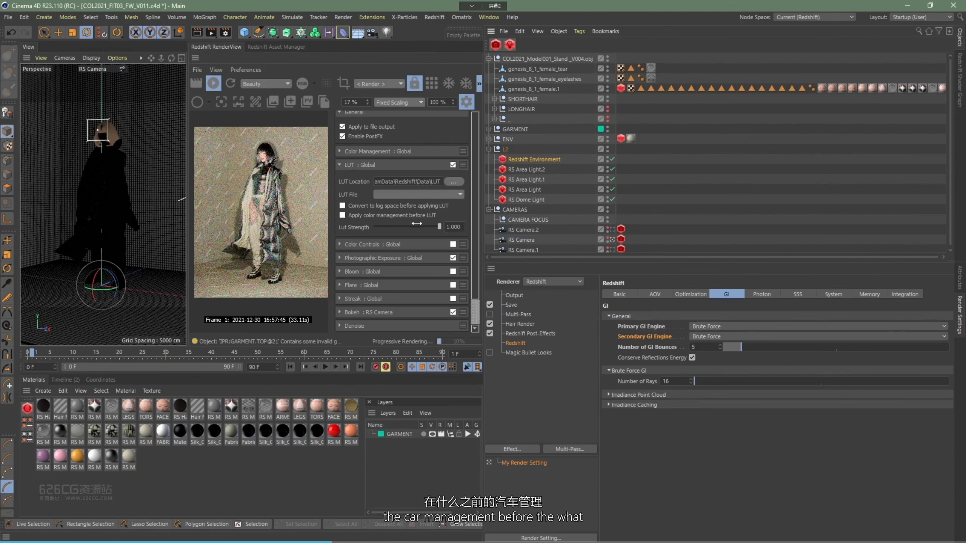
{"action": "left_click", "coordinate": [342, 215]}
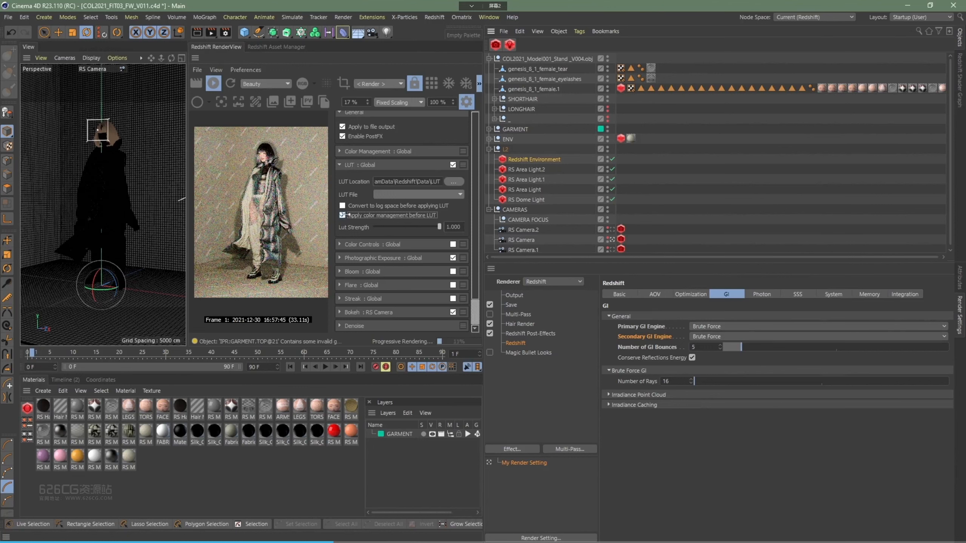
- Try the Ektachrome_400x LUT on the render with its strength reduced to about 0.243
{"action": "left_click", "coordinate": [450, 195]}
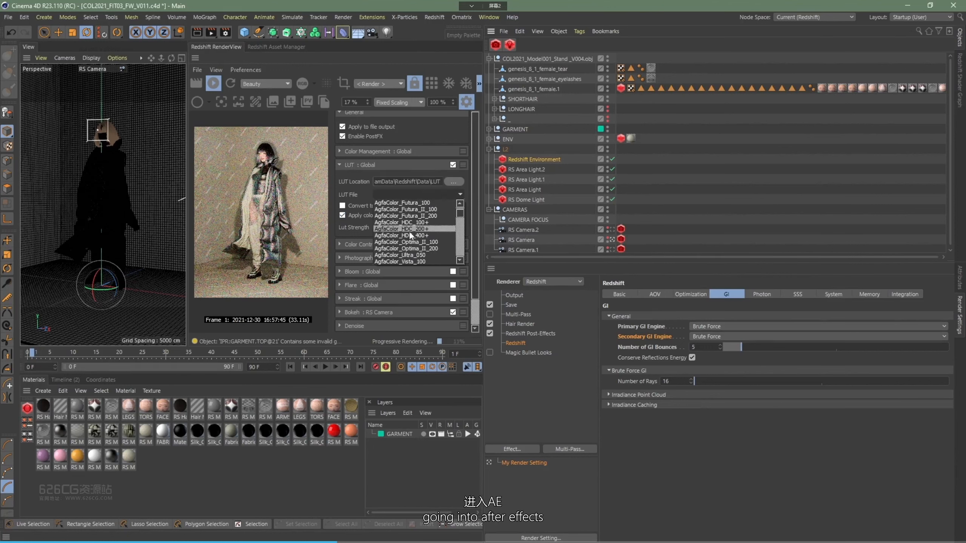
{"action": "scroll", "coordinate": [411, 231], "scroll_direction": "down", "scroll_amount": 4}
{"action": "scroll", "coordinate": [434, 204], "scroll_direction": "down", "scroll_amount": 4}
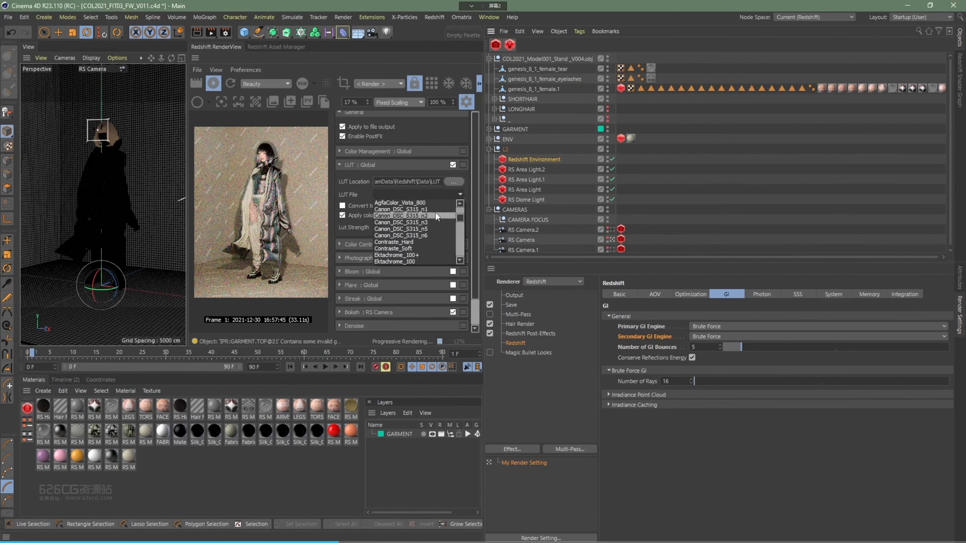
{"action": "scroll", "coordinate": [405, 232], "scroll_direction": "up", "scroll_amount": 2}
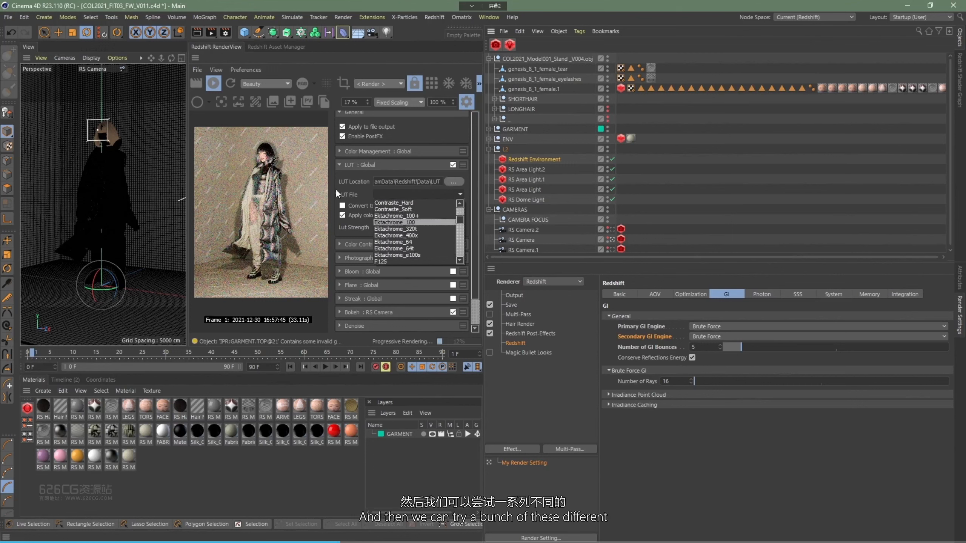
{"action": "left_click", "coordinate": [403, 237]}
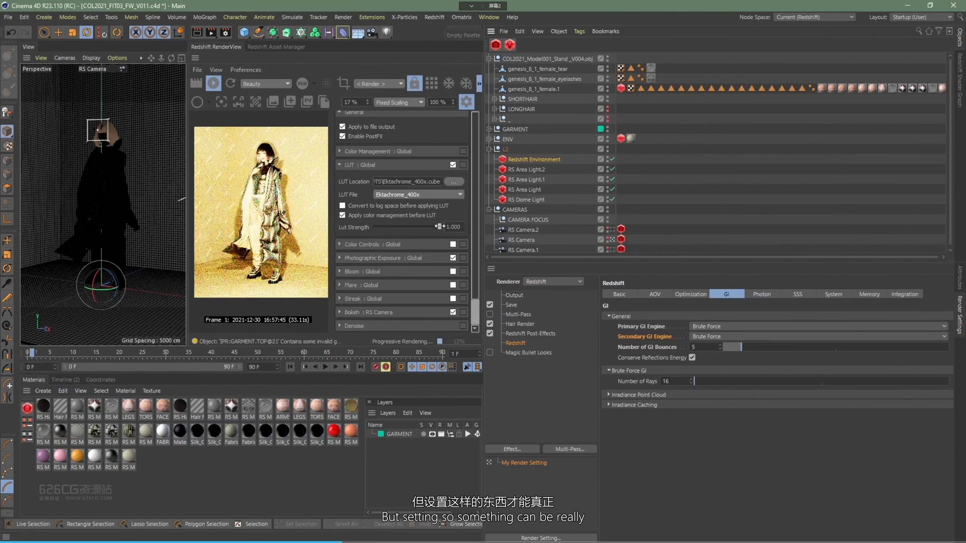
{"action": "left_click_drag", "start_coordinate": [439, 227], "coordinate": [390, 227]}
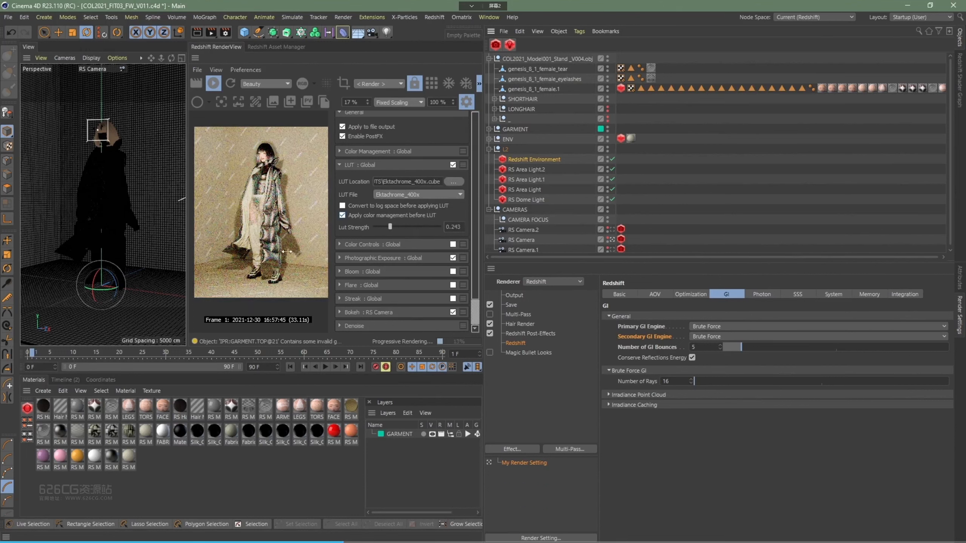
- Switch the LUT file to Canon_DSC_S315_n1 and lower the LUT strength to about 0.103
{"action": "left_click", "coordinate": [430, 194]}
{"action": "scroll", "coordinate": [429, 235], "scroll_direction": "up", "scroll_amount": 2}
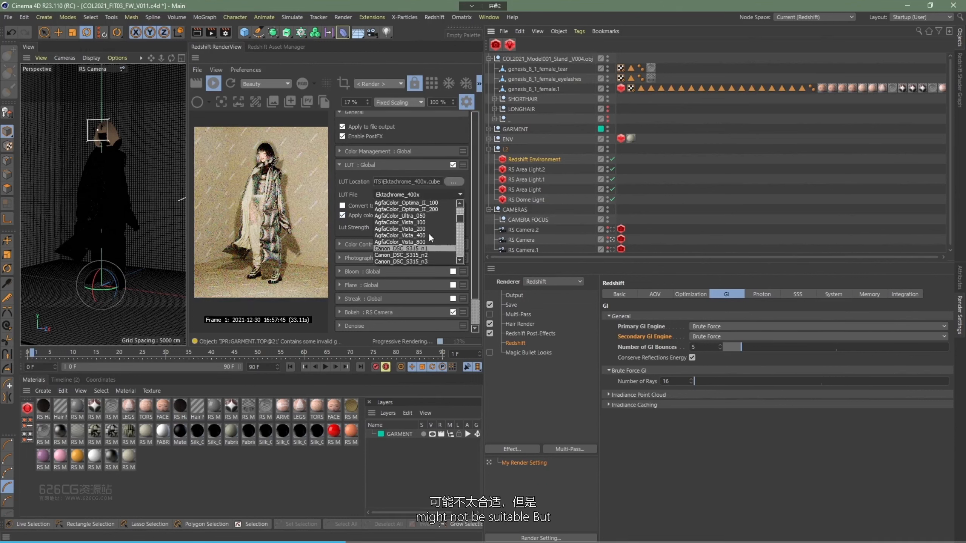
{"action": "left_click", "coordinate": [401, 202]}
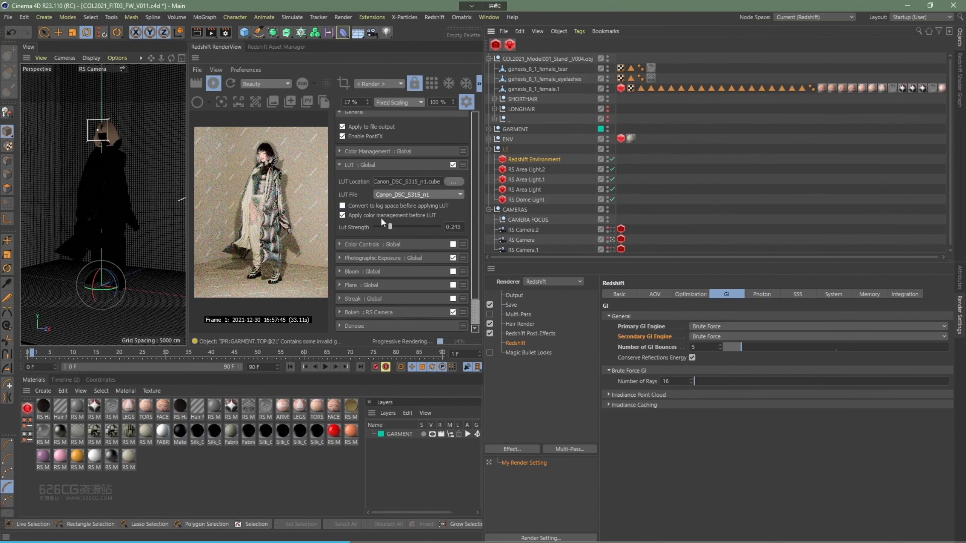
{"action": "mouse_move", "coordinate": [390, 227]}
{"action": "left_mouse_down"}
{"action": "mouse_move", "coordinate": [374, 226]}
{"action": "mouse_move", "coordinate": [406, 226]}
{"action": "mouse_move", "coordinate": [391, 227]}
{"action": "left_mouse_up"}
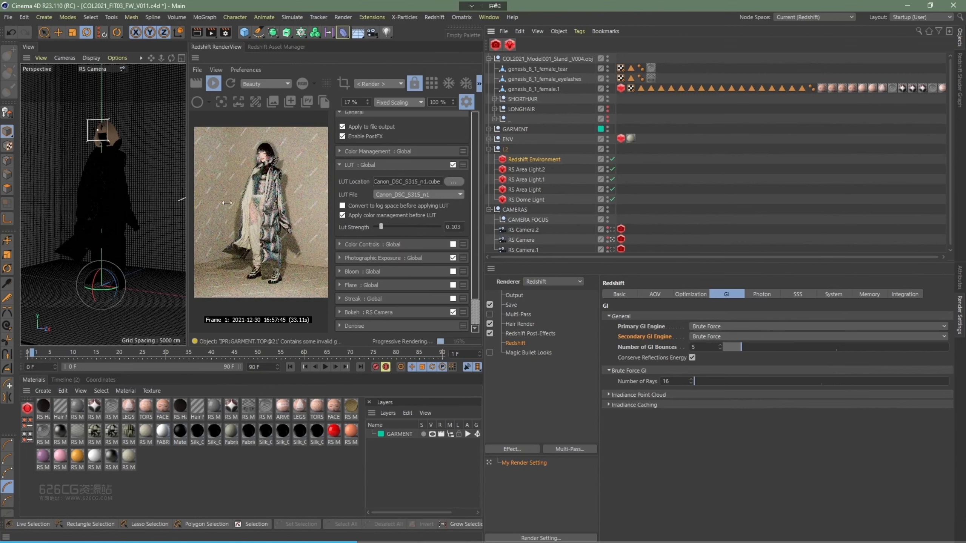
- Close the render view's post-effect settings and save the scene
{"action": "left_click", "coordinate": [466, 102]}
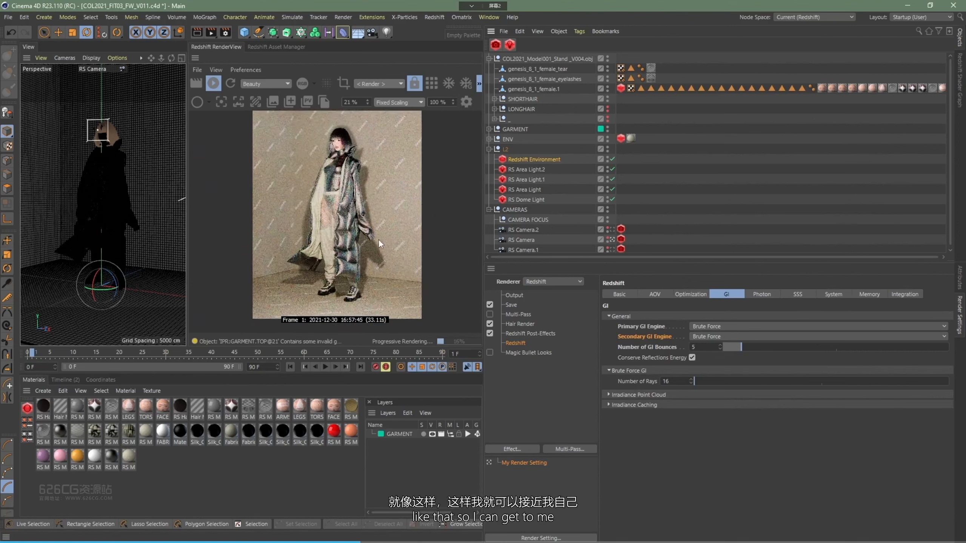
{"action": "key", "text": "ctrl+s"}
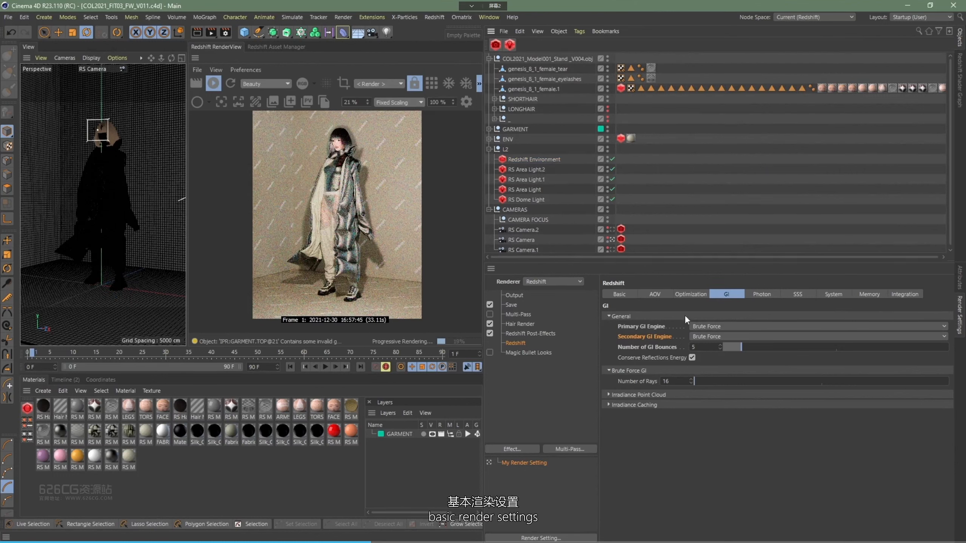
- Stop the live render preview and expand Sampling Overrides in Redshift's basic render settings
{"action": "left_click", "coordinate": [621, 294]}
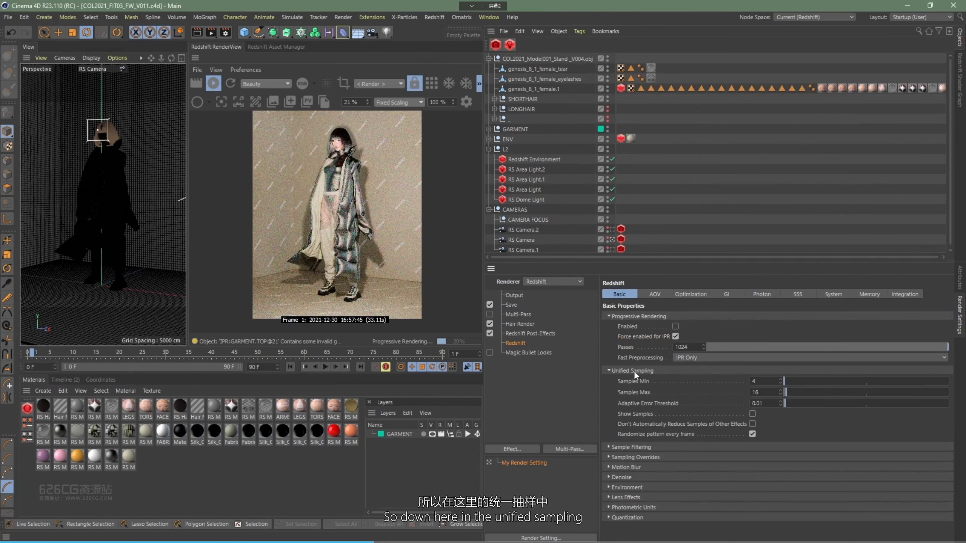
{"action": "left_click", "coordinate": [213, 83]}
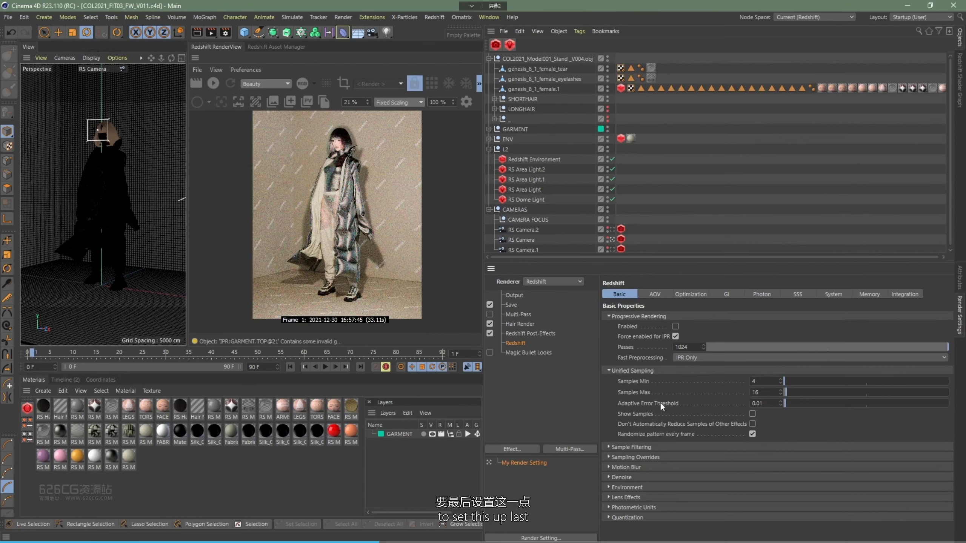
{"action": "left_click", "coordinate": [641, 457]}
{"action": "scroll", "coordinate": [637, 426], "scroll_direction": "down", "scroll_amount": 2}
{"action": "scroll", "coordinate": [700, 390], "scroll_direction": "up", "scroll_amount": 2}
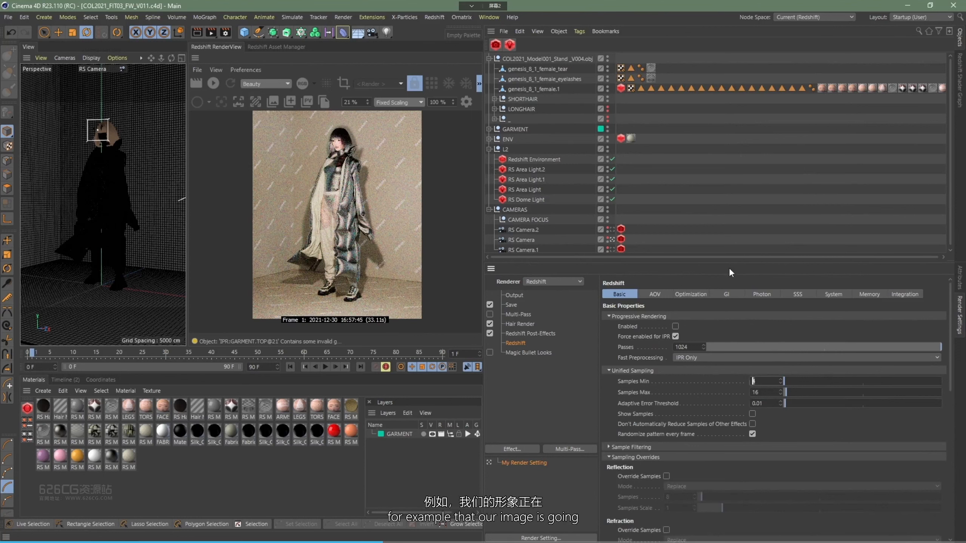
- Set Unified Sampling to a minimum of 256 samples and a maximum of 512 samples
{"action": "type", "text": "256"}
{"action": "key", "text": "Return"}
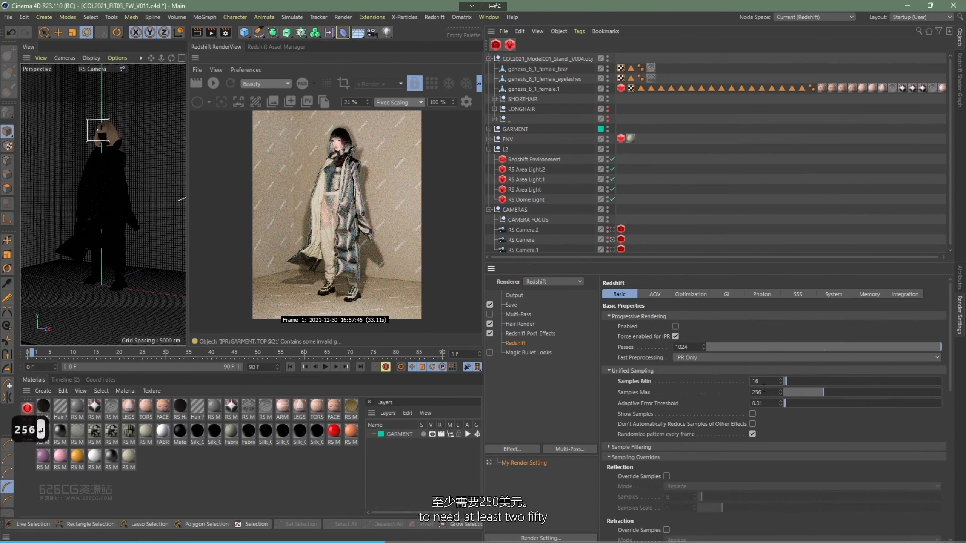
{"action": "double_click", "coordinate": [759, 380]}
{"action": "type", "text": "256"}
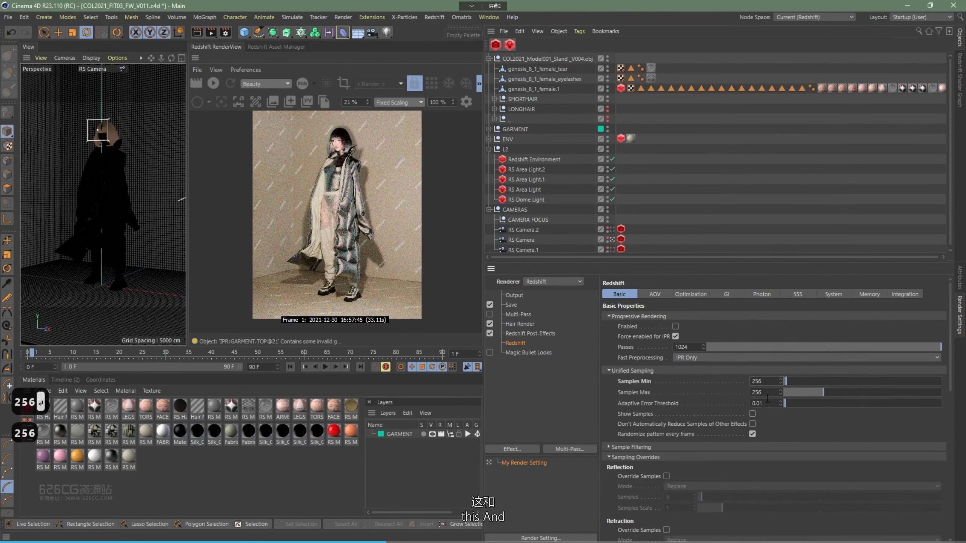
{"action": "key", "text": "Tab"}
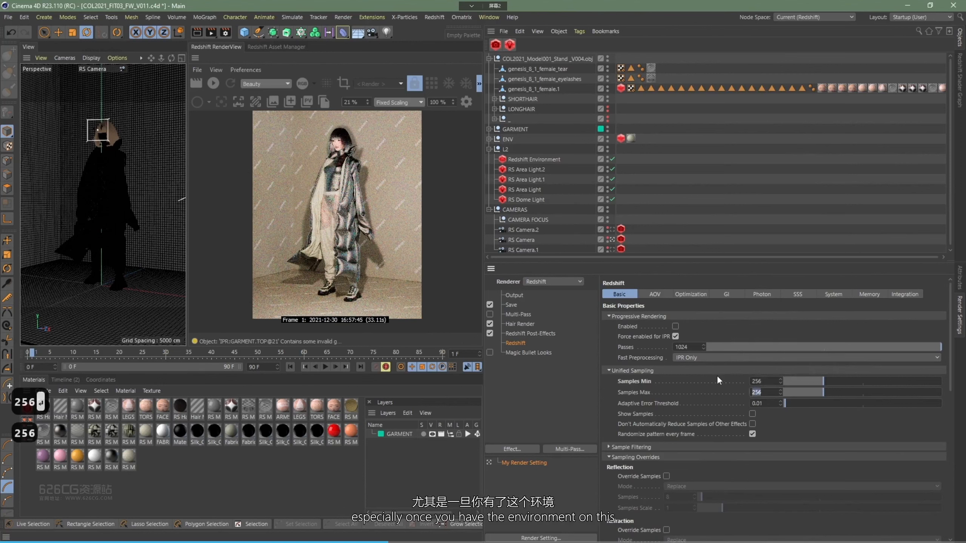
{"action": "type", "text": "512"}
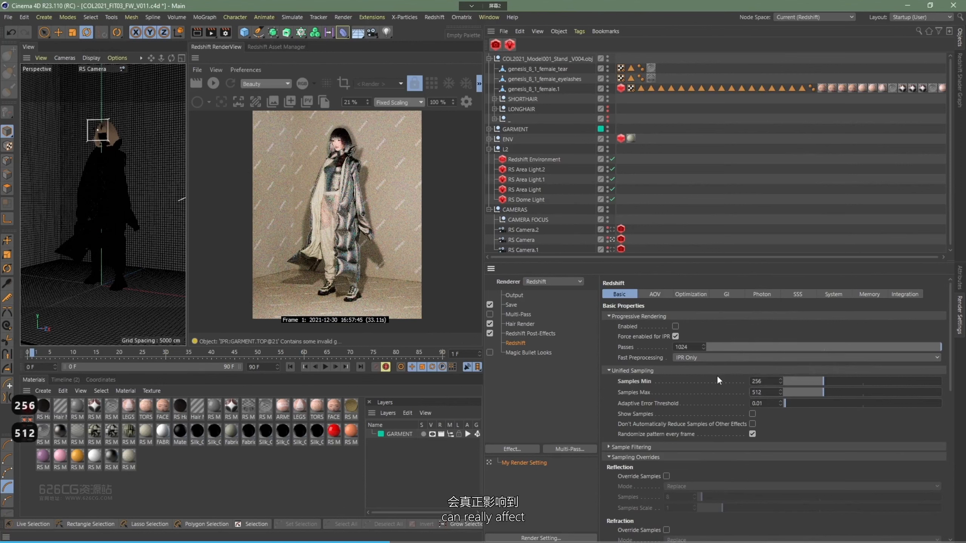
{"action": "left_click", "coordinate": [725, 393]}
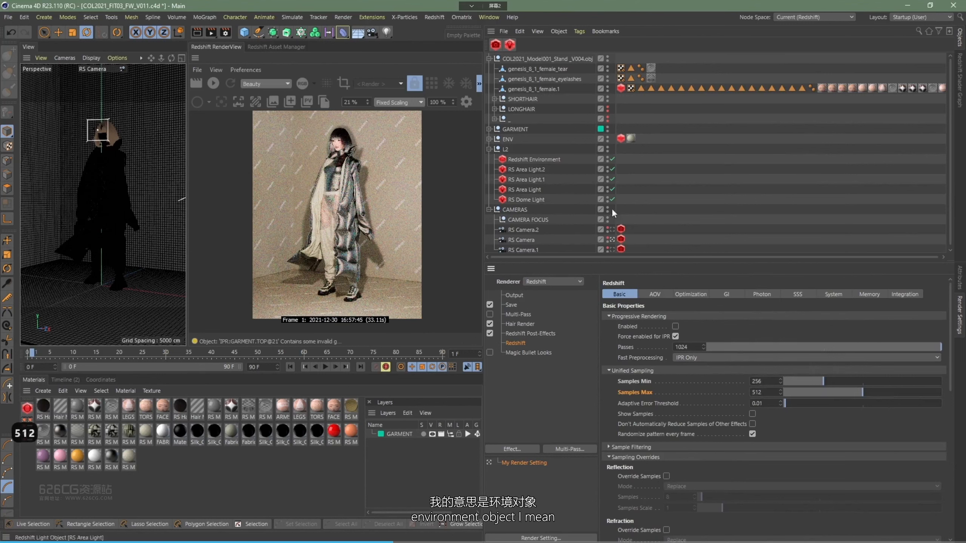
- Review the sampling override sections, from reflection and refraction through light and volume to sub-surface multiple scattering
{"action": "scroll", "coordinate": [642, 447], "scroll_direction": "down", "scroll_amount": 3}
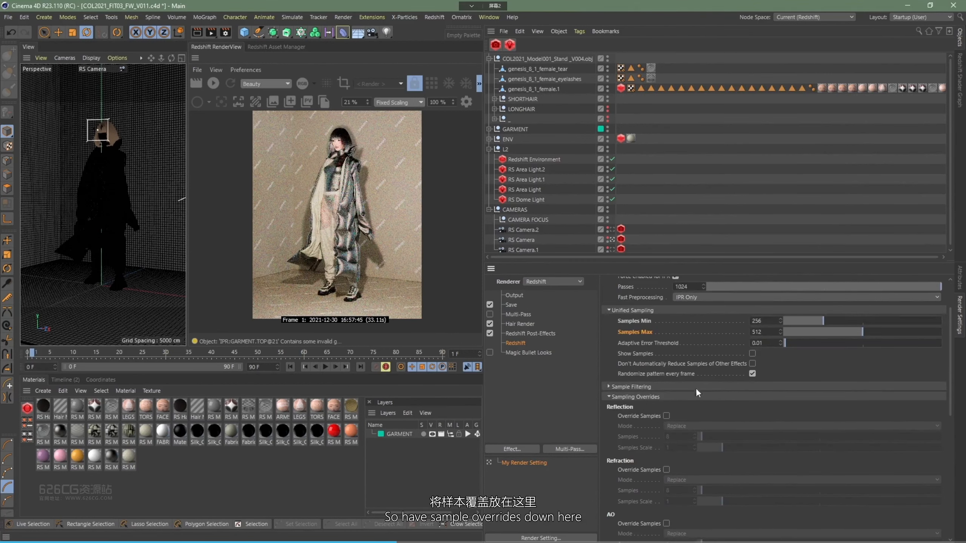
{"action": "scroll", "coordinate": [648, 398], "scroll_direction": "down", "scroll_amount": 6}
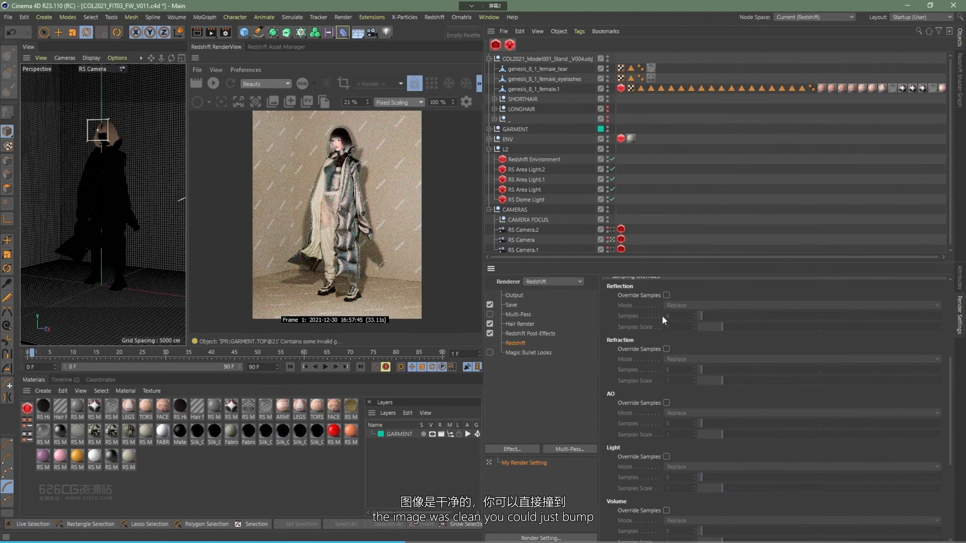
{"action": "scroll", "coordinate": [643, 353], "scroll_direction": "down", "scroll_amount": 3}
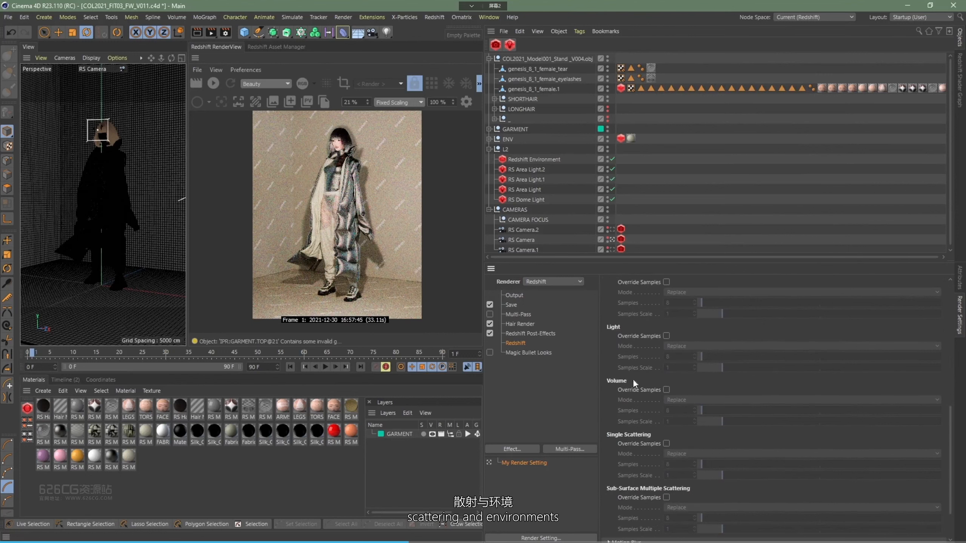
- Override the Volume and Sub-Surface Multiple Scattering sampling with 2048 samples each, and collapse Sampling Overrides
{"action": "left_click", "coordinate": [666, 389]}
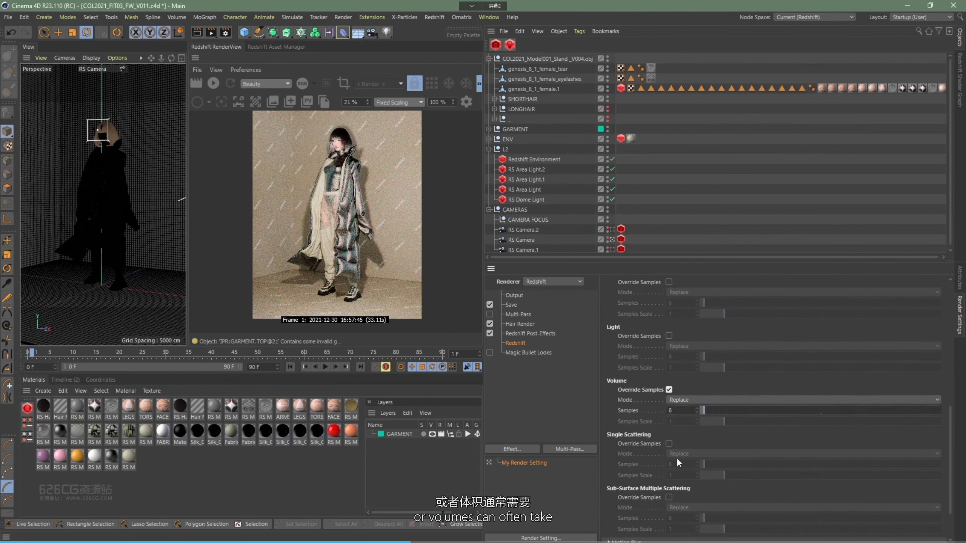
{"action": "left_click", "coordinate": [668, 497]}
{"action": "scroll", "coordinate": [653, 412], "scroll_direction": "down", "scroll_amount": 2}
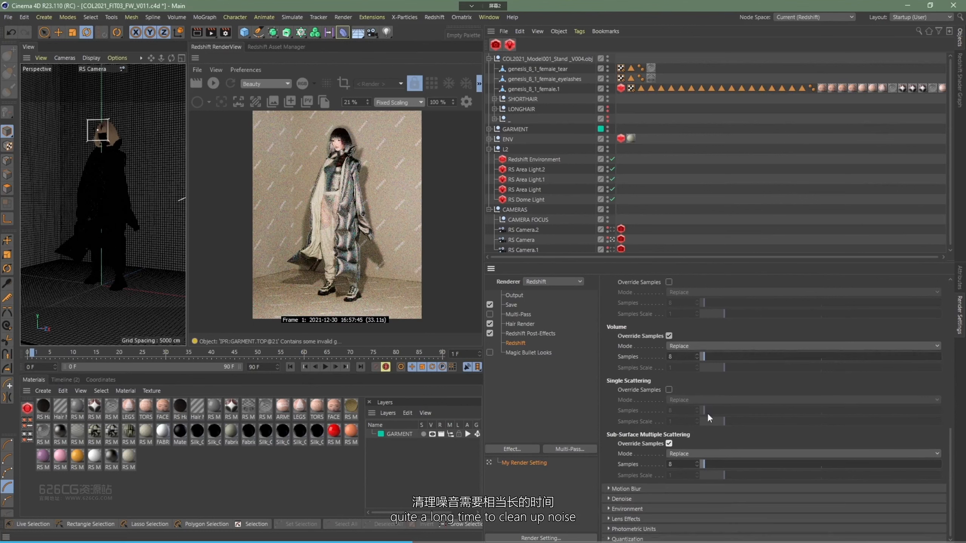
{"action": "double_click", "coordinate": [681, 464]}
{"action": "type", "text": "2048"}
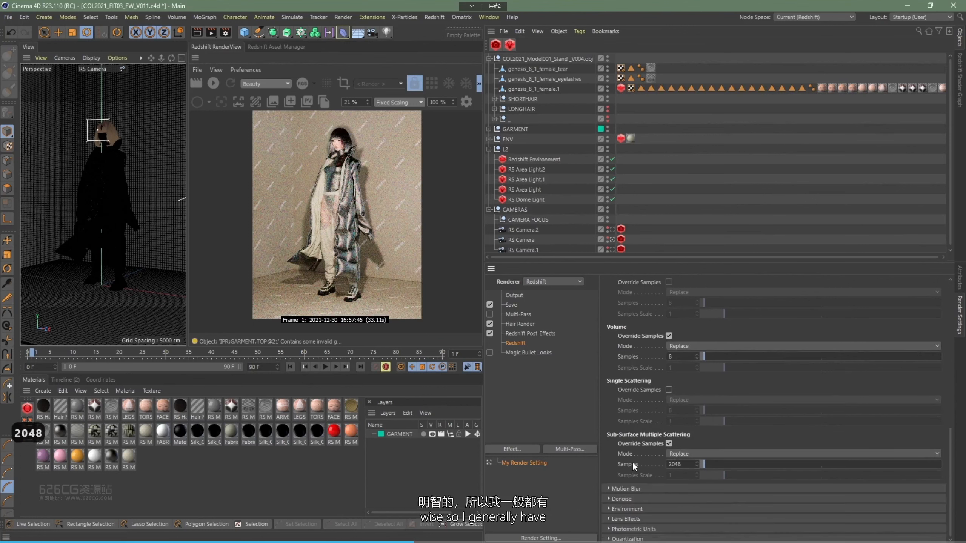
{"action": "left_click_drag", "start_coordinate": [677, 356], "coordinate": [634, 349]}
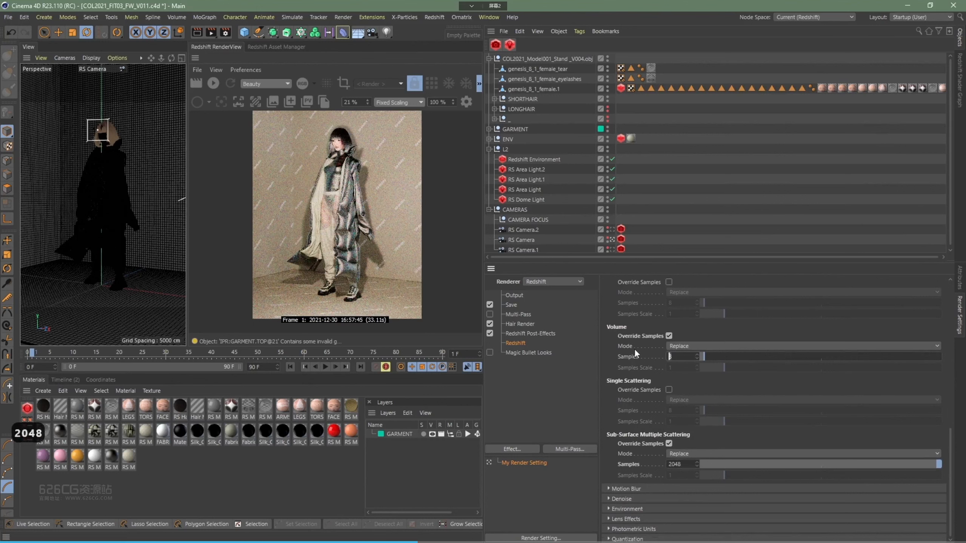
{"action": "type", "text": "2048"}
{"action": "key", "text": "Return"}
{"action": "scroll", "coordinate": [641, 374], "scroll_direction": "up", "scroll_amount": 6}
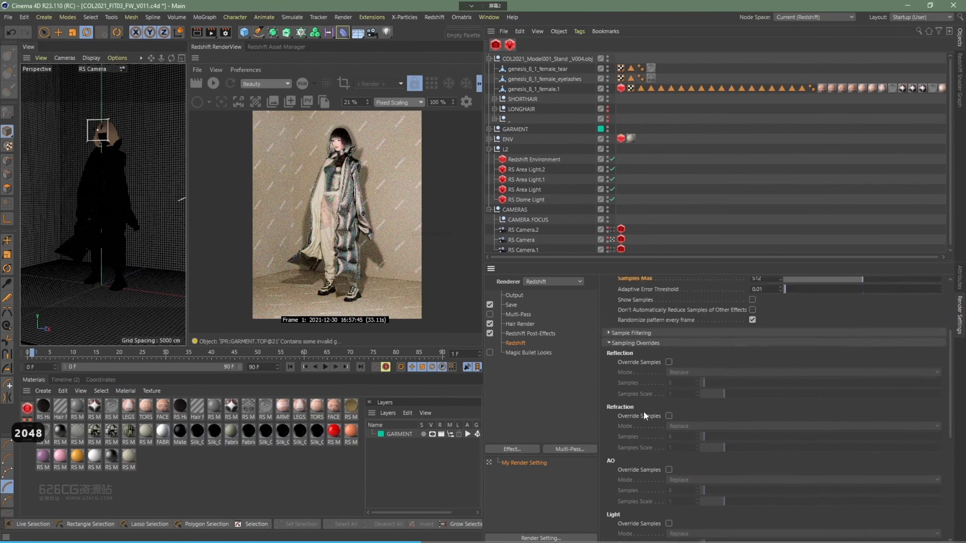
{"action": "left_click", "coordinate": [639, 403]}
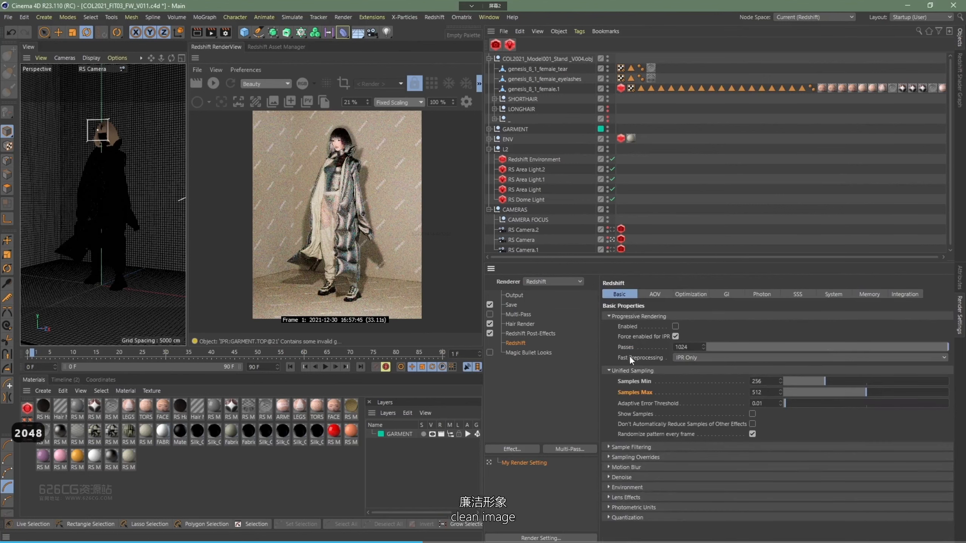
- Set the Brute Force GI number of rays to 512 in Redshift's render settings
{"action": "left_click", "coordinate": [725, 294]}
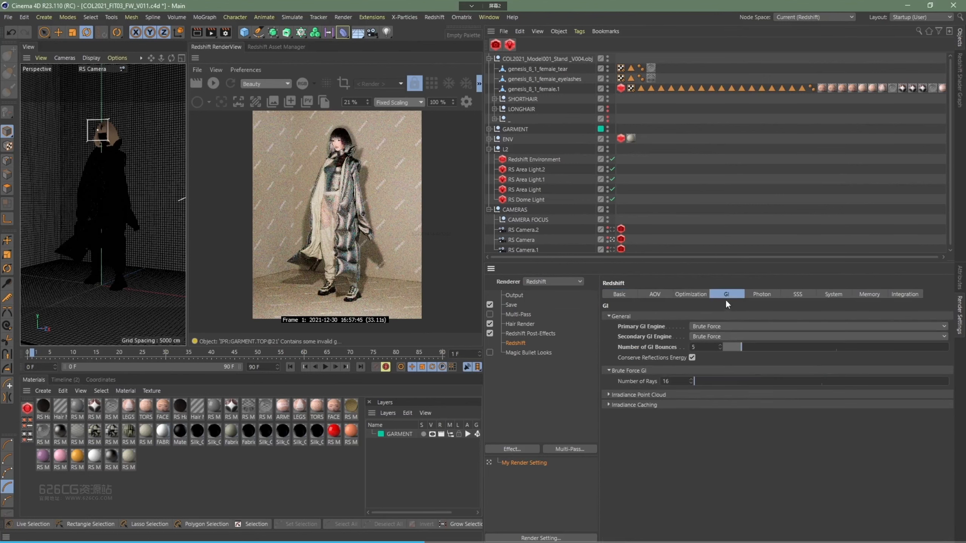
{"action": "left_click_drag", "start_coordinate": [673, 381], "coordinate": [642, 374]}
{"action": "type", "text": "512"}
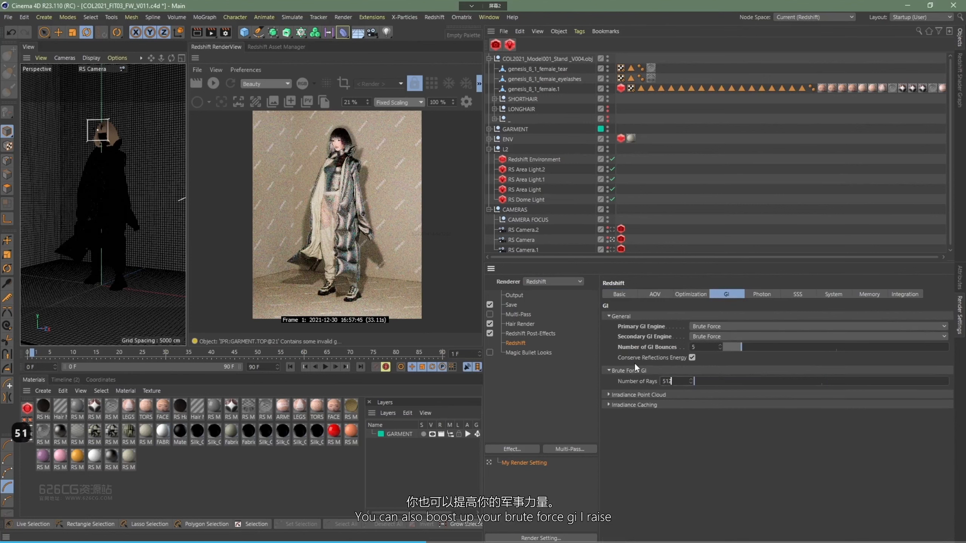
{"action": "key", "text": "Return"}
- Set the Unified Sampling adaptive error threshold to 0.005 in Redshift's basic render settings
{"action": "left_click", "coordinate": [618, 296]}
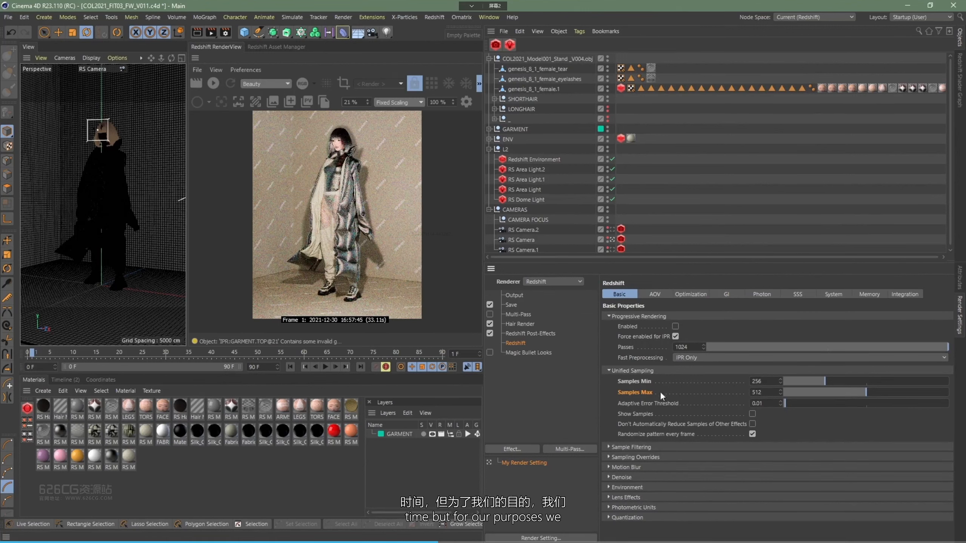
{"action": "left_click_drag", "start_coordinate": [762, 403], "coordinate": [756, 403]}
{"action": "type", "text": "005"}
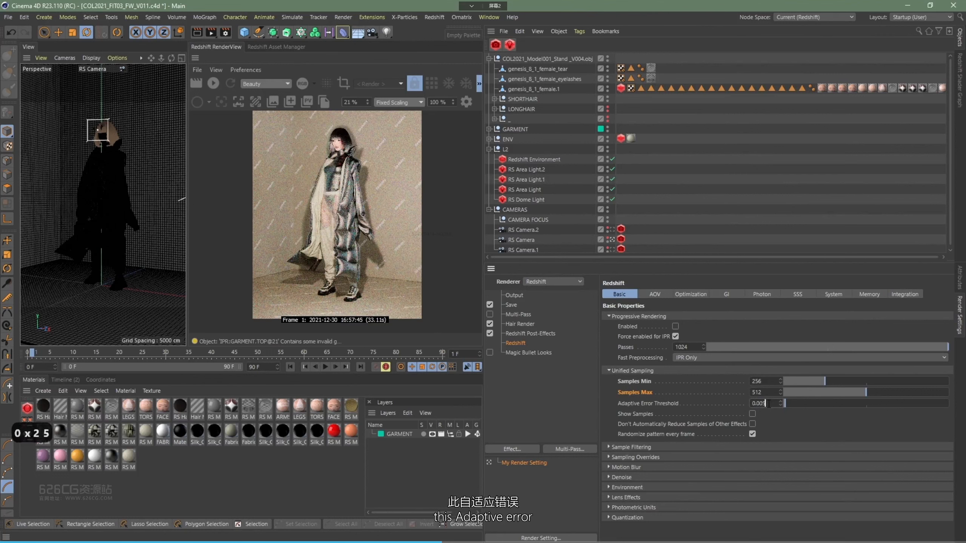
{"action": "key", "text": "Return"}
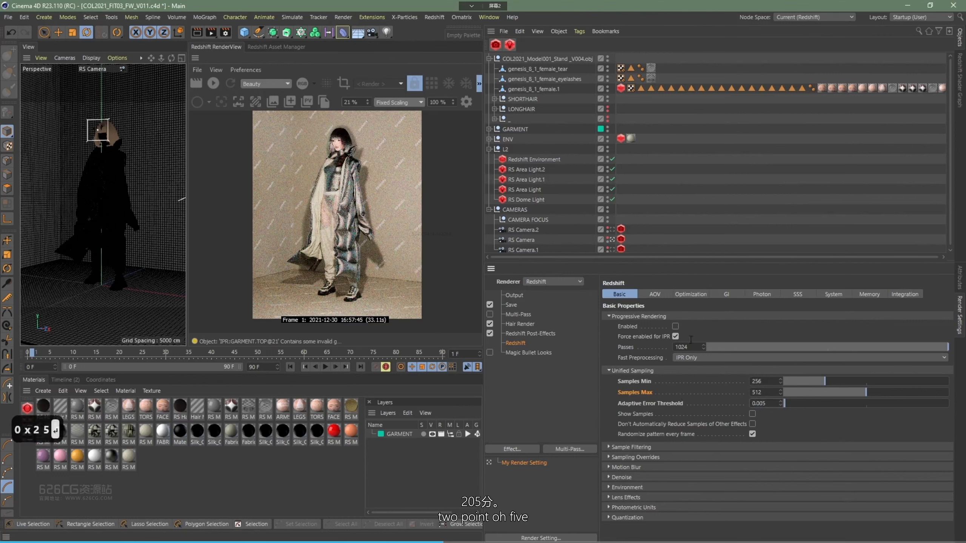
- Set the GI ray contribution scale of all three RS area lights to 1.5
{"action": "left_click", "coordinate": [534, 198]}
{"action": "left_click", "coordinate": [529, 170]}
{"action": "left_click", "coordinate": [525, 189], "text": "shift"}
{"action": "left_click", "coordinate": [960, 278]}
{"action": "left_click", "coordinate": [613, 294]}
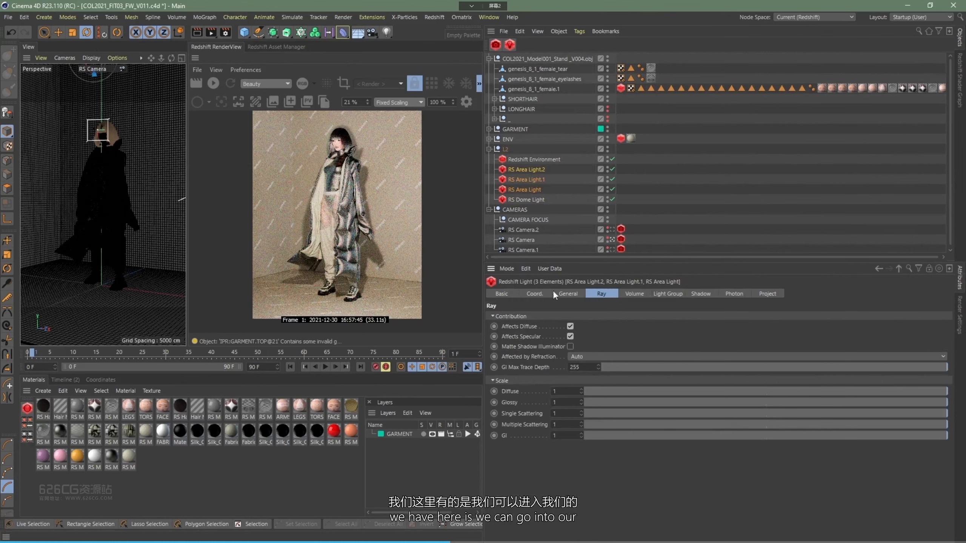
{"action": "left_click", "coordinate": [567, 293]}
{"action": "left_click", "coordinate": [531, 189]}
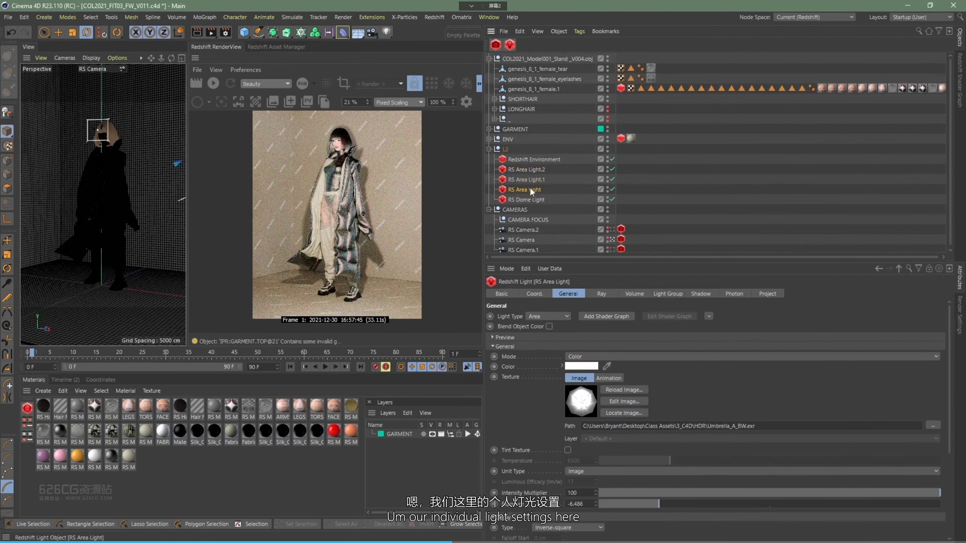
{"action": "left_click", "coordinate": [531, 170], "text": "shift"}
{"action": "left_click", "coordinate": [602, 294]}
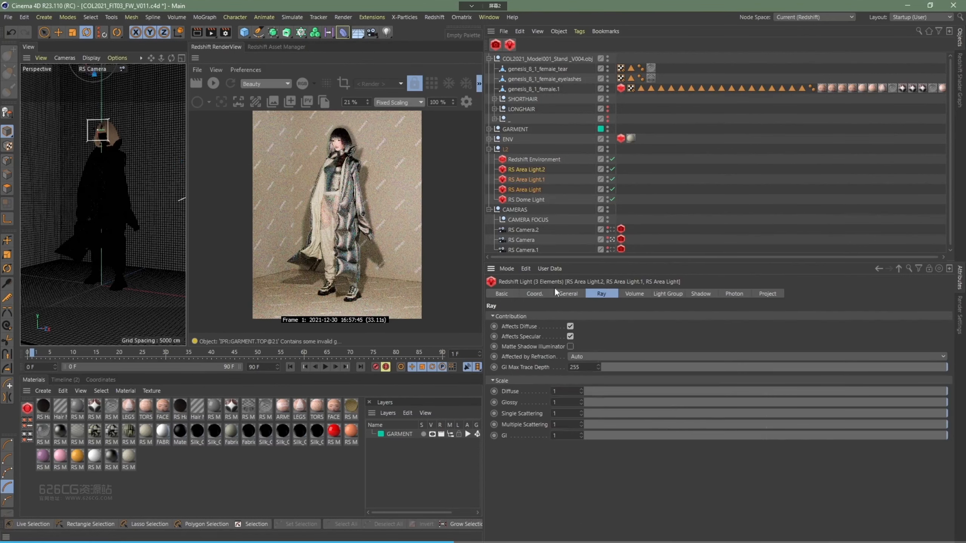
{"action": "left_click", "coordinate": [561, 435]}
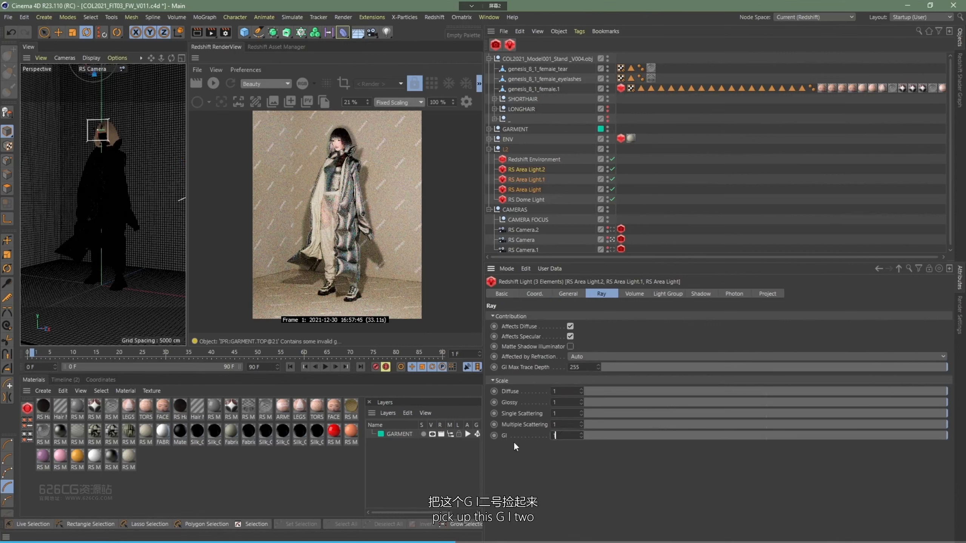
{"action": "type", "text": ".5"}
{"action": "key", "text": "Return"}
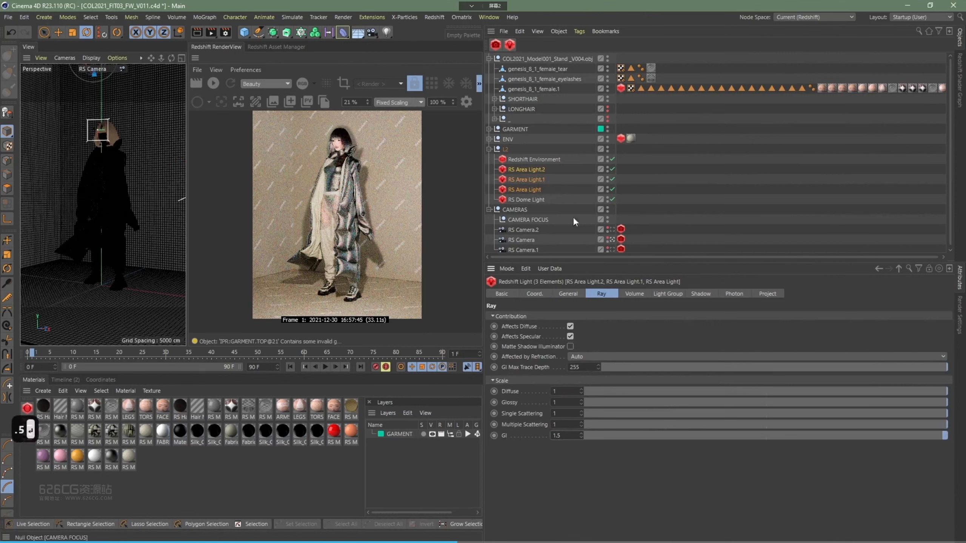
- Set the RS Dome Light's GI ray contribution scale to 1.5
{"action": "left_click", "coordinate": [533, 199]}
{"action": "left_click", "coordinate": [566, 426]}
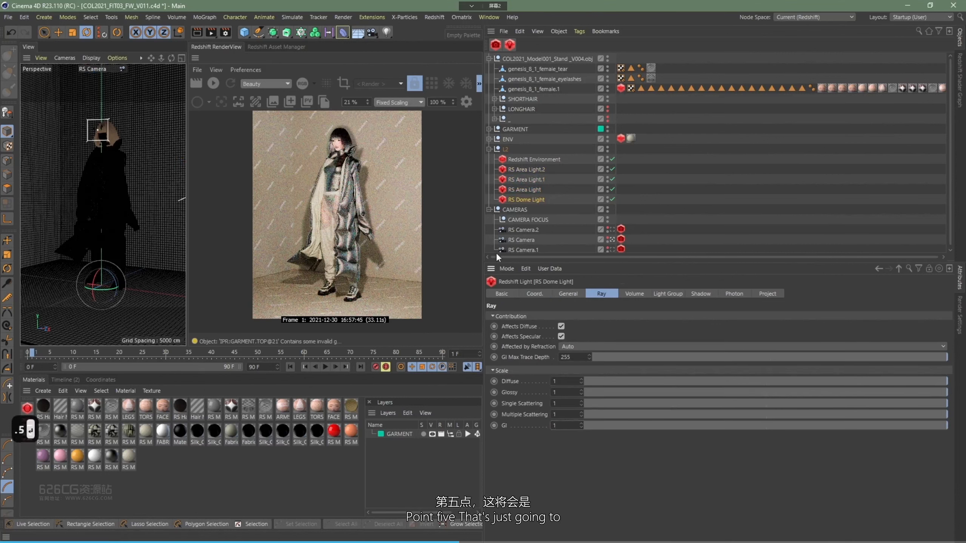
{"action": "type", "text": ".5"}
{"action": "key", "text": "Return"}
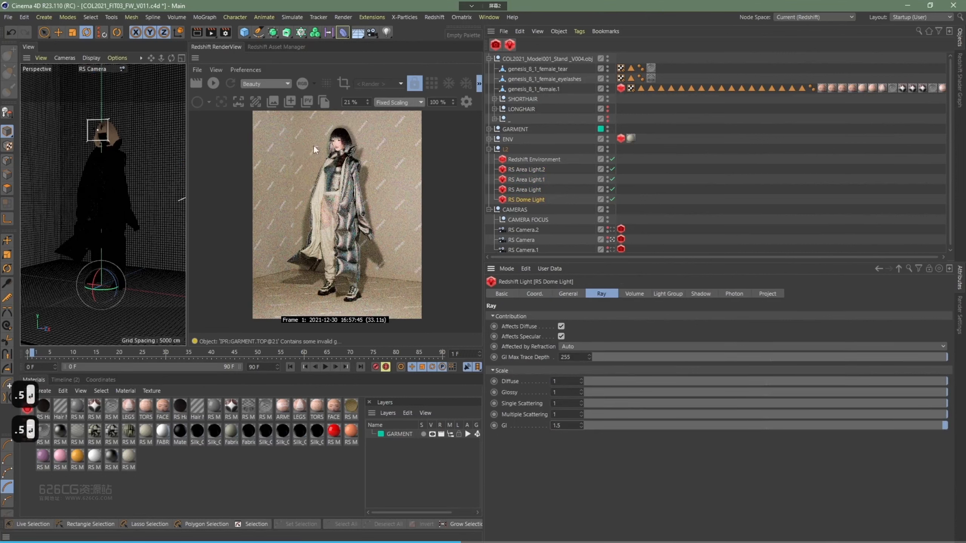
- Deselect the dome light, collapse the L2 light group and save the scene
{"action": "left_click", "coordinate": [765, 128]}
{"action": "scroll", "coordinate": [385, 206], "scroll_direction": "down", "scroll_amount": 1}
{"action": "scroll", "coordinate": [378, 205], "scroll_direction": "up", "scroll_amount": 1}
{"action": "scroll", "coordinate": [377, 206], "scroll_direction": "down", "scroll_amount": 1}
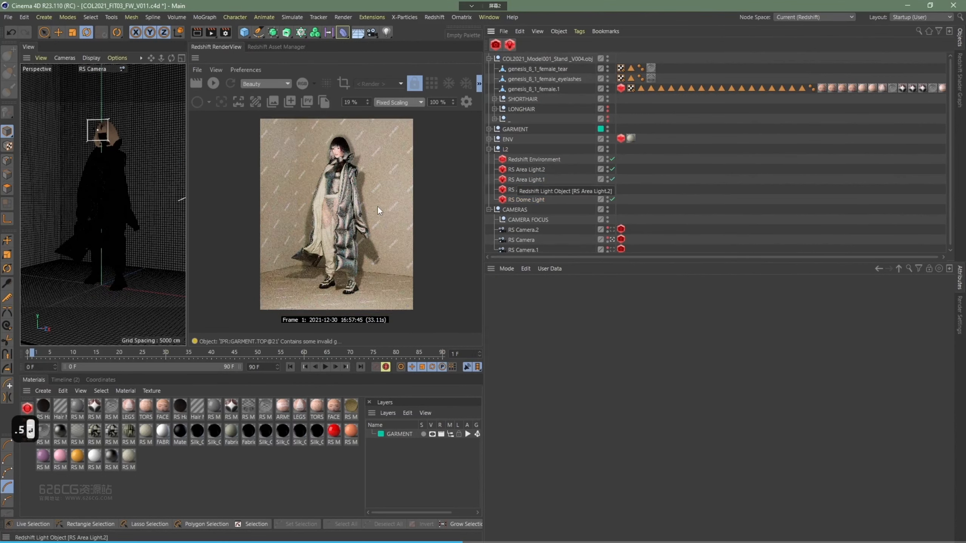
{"action": "left_click", "coordinate": [489, 149]}
{"action": "key", "text": "ctrl+s"}
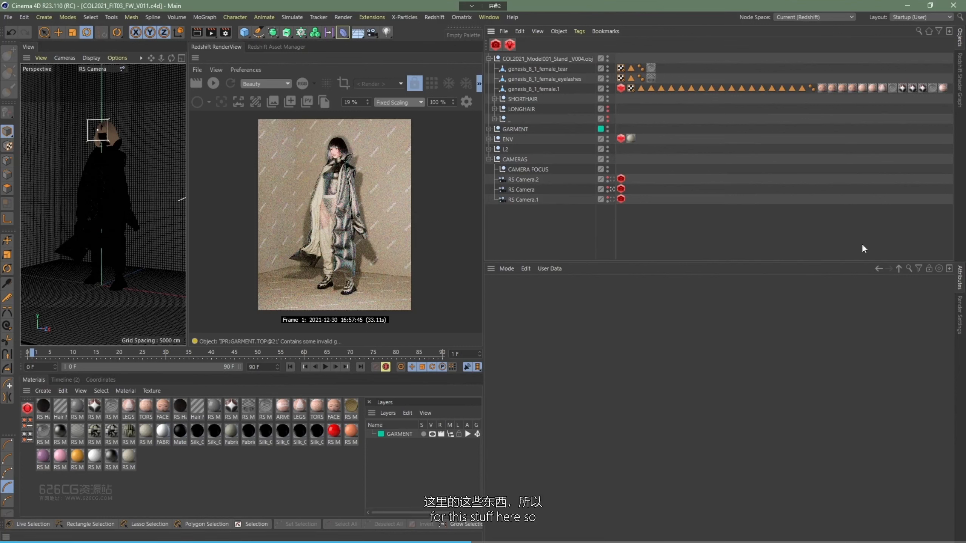
- Open the Redshift AOV Manager from the render settings and look through the available AOVs
{"action": "left_click", "coordinate": [960, 315]}
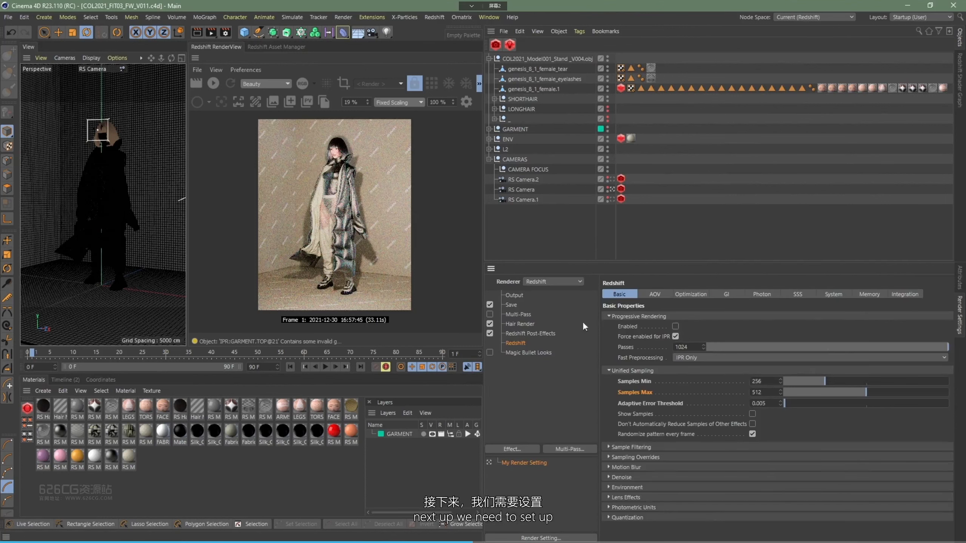
{"action": "left_click", "coordinate": [653, 294]}
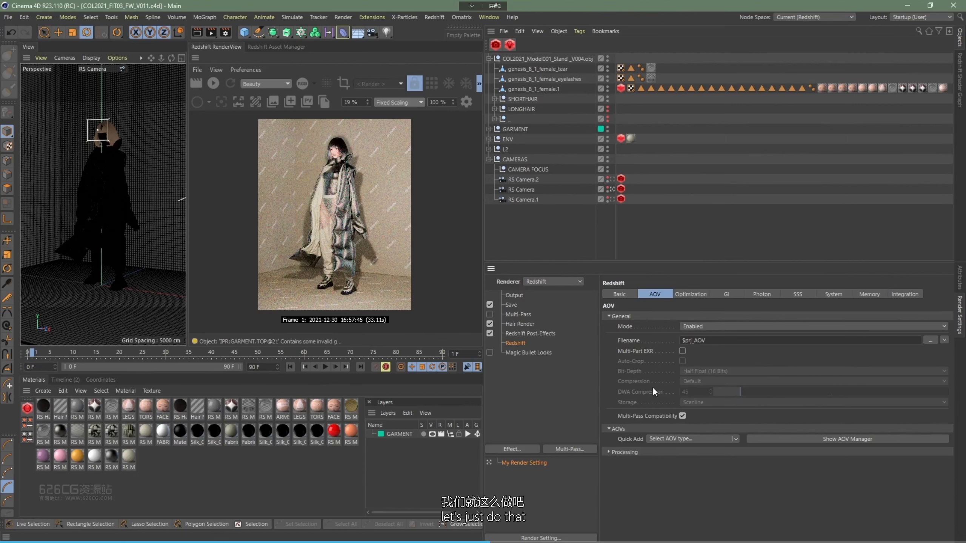
{"action": "left_click", "coordinate": [704, 451]}
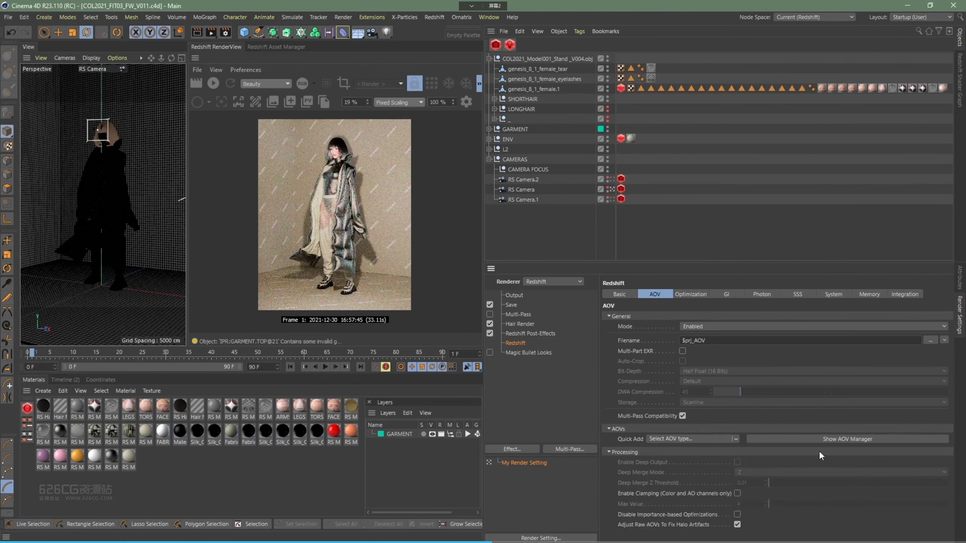
{"action": "left_click", "coordinate": [816, 439]}
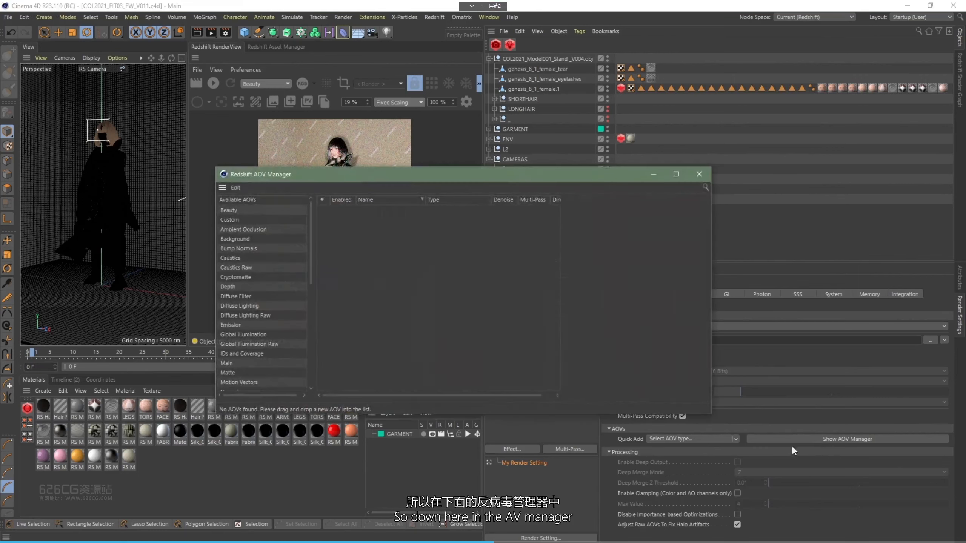
{"action": "left_click_drag", "start_coordinate": [395, 179], "coordinate": [567, 161]}
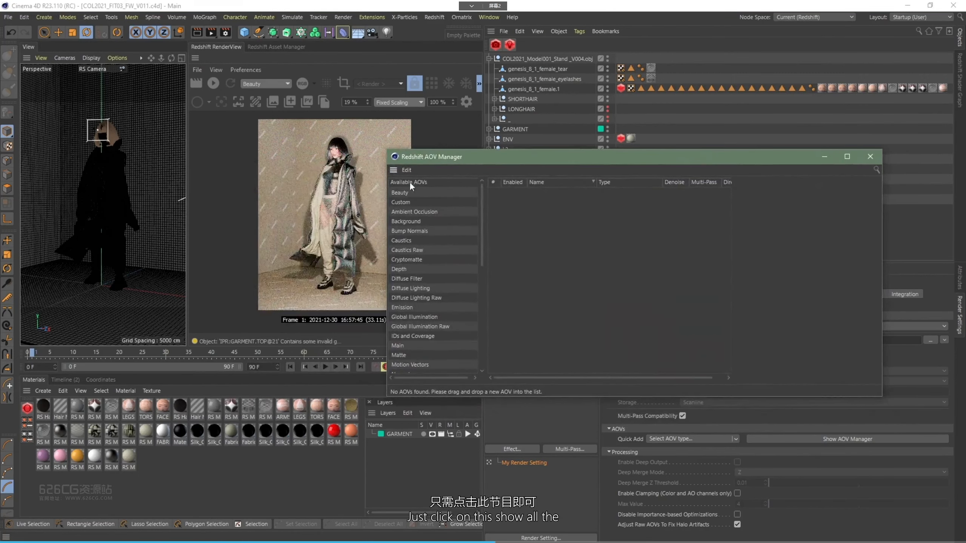
{"action": "scroll", "coordinate": [427, 304], "scroll_direction": "down", "scroll_amount": 5}
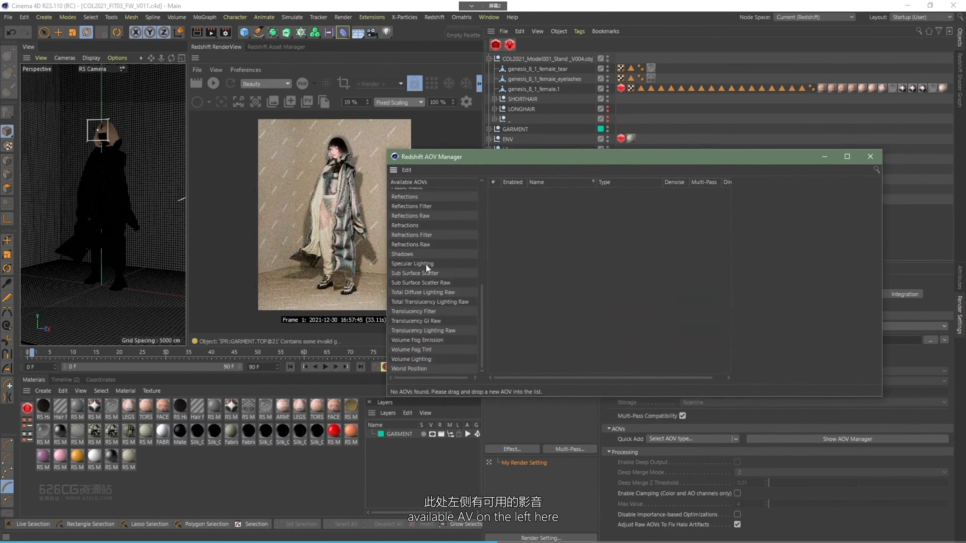
{"action": "scroll", "coordinate": [426, 242], "scroll_direction": "up", "scroll_amount": 5}
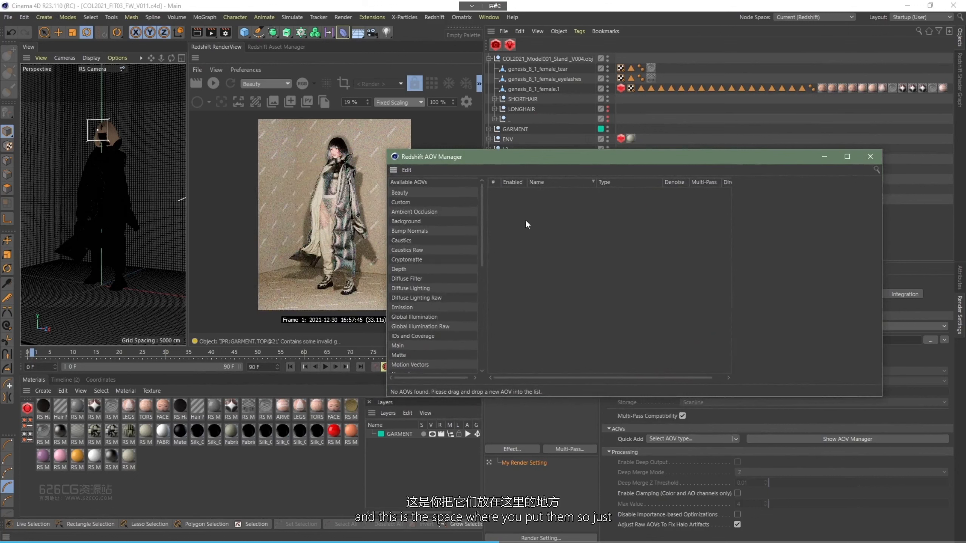
- Add a Beauty AOV to the active AOV list and reposition the AOV Manager window
{"action": "left_click_drag", "start_coordinate": [401, 192], "coordinate": [573, 209]}
{"action": "left_click", "coordinate": [557, 194]}
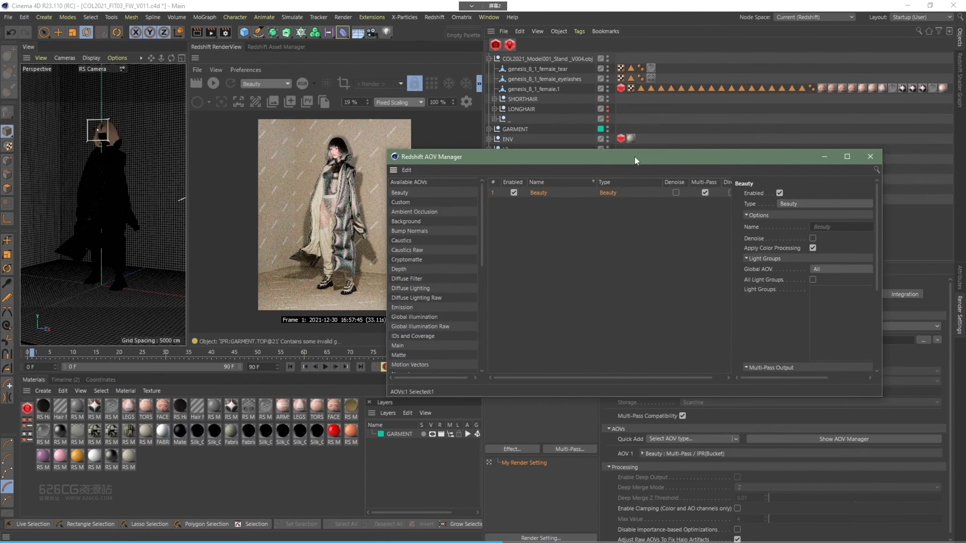
{"action": "left_click_drag", "start_coordinate": [634, 155], "coordinate": [594, 150]}
{"action": "left_click_drag", "start_coordinate": [373, 151], "coordinate": [422, 208]}
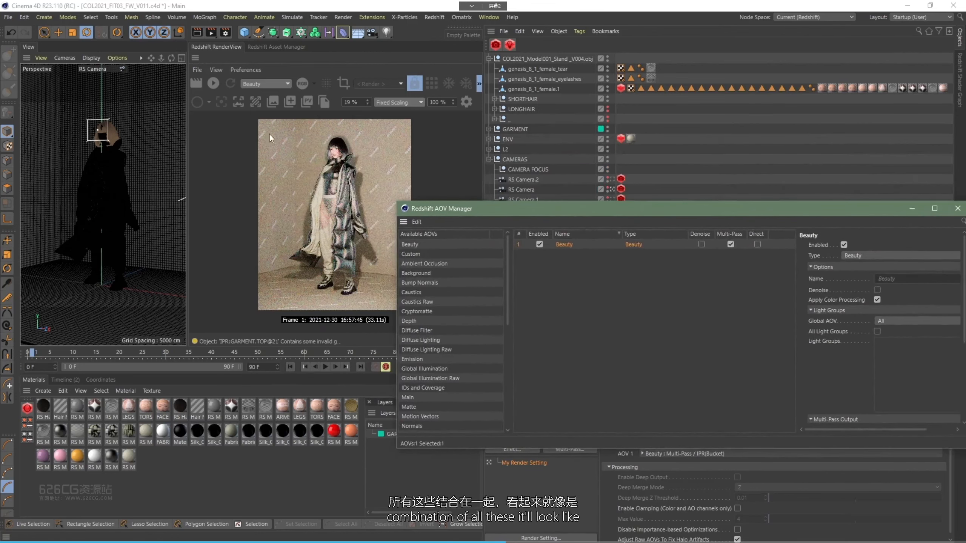
{"action": "left_click_drag", "start_coordinate": [487, 210], "coordinate": [389, 179]}
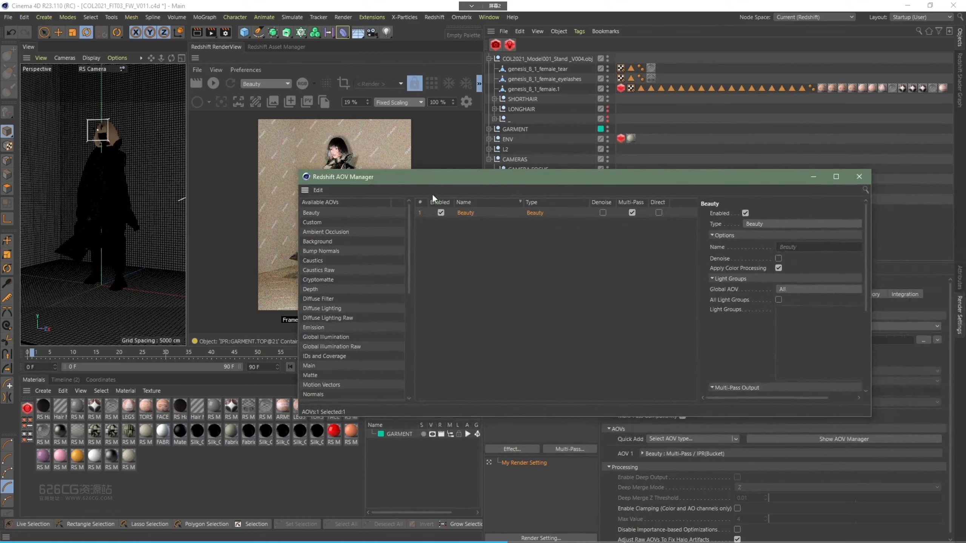
- Enable Direct output for the Beauty AOV, disable its Multi-Pass output and reselect it
{"action": "left_click", "coordinate": [637, 223]}
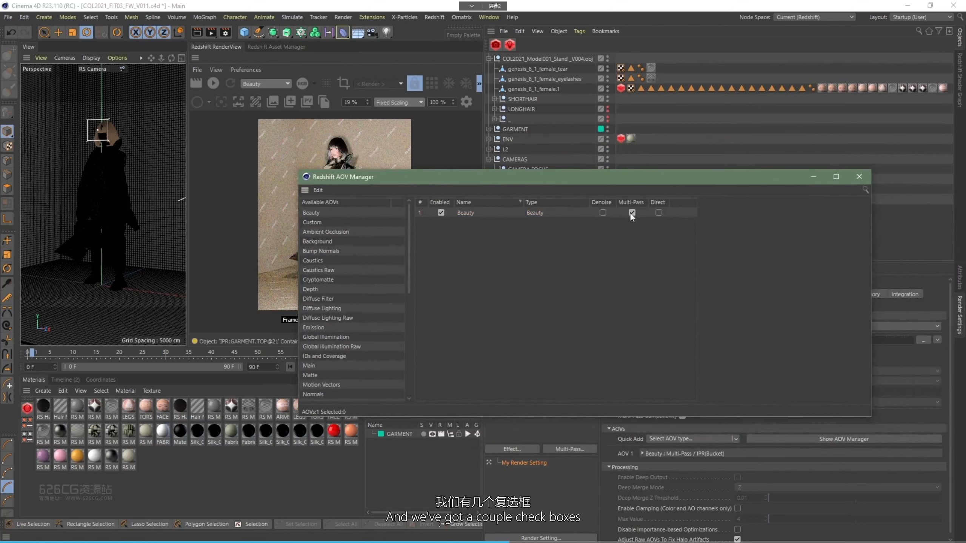
{"action": "left_click", "coordinate": [659, 213]}
{"action": "left_click", "coordinate": [632, 213]}
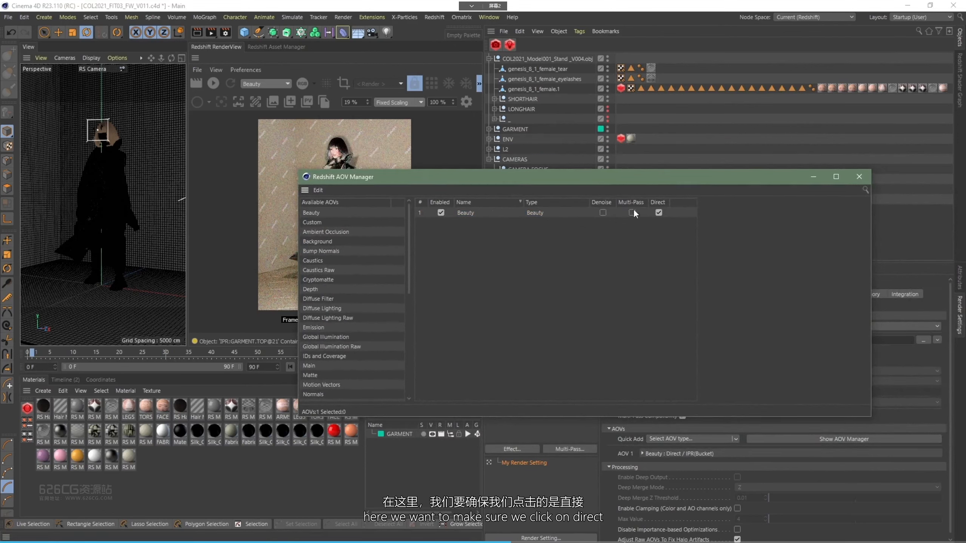
{"action": "left_click", "coordinate": [466, 213]}
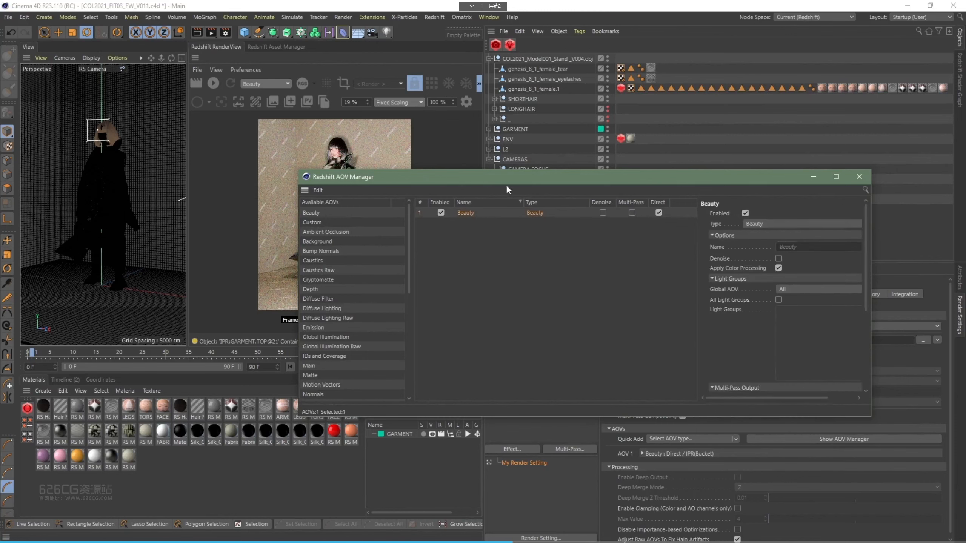
- Move the AOV Manager aside, expand the L2 light group and select its dome light
{"action": "left_click_drag", "start_coordinate": [525, 177], "coordinate": [537, 154]}
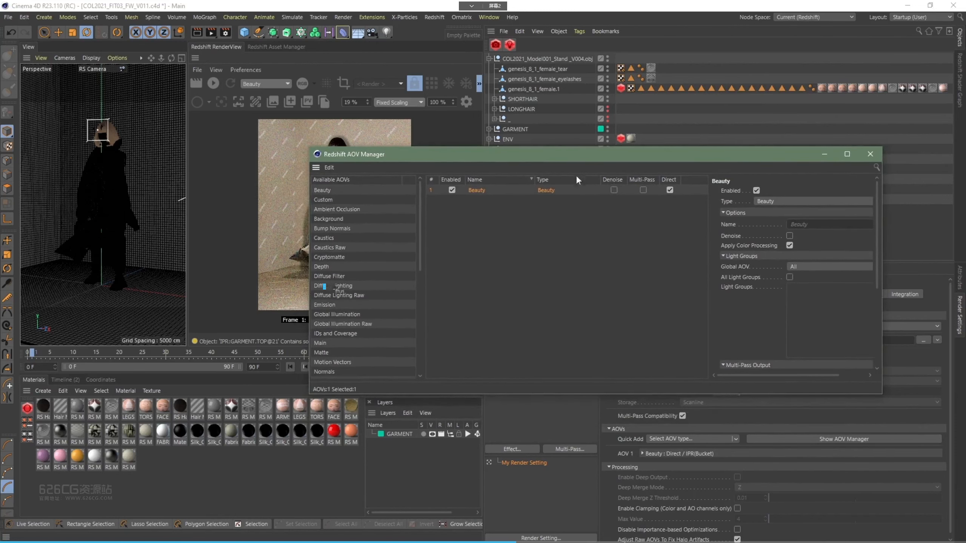
{"action": "left_click_drag", "start_coordinate": [559, 154], "coordinate": [508, 292]}
{"action": "left_click", "coordinate": [488, 149]}
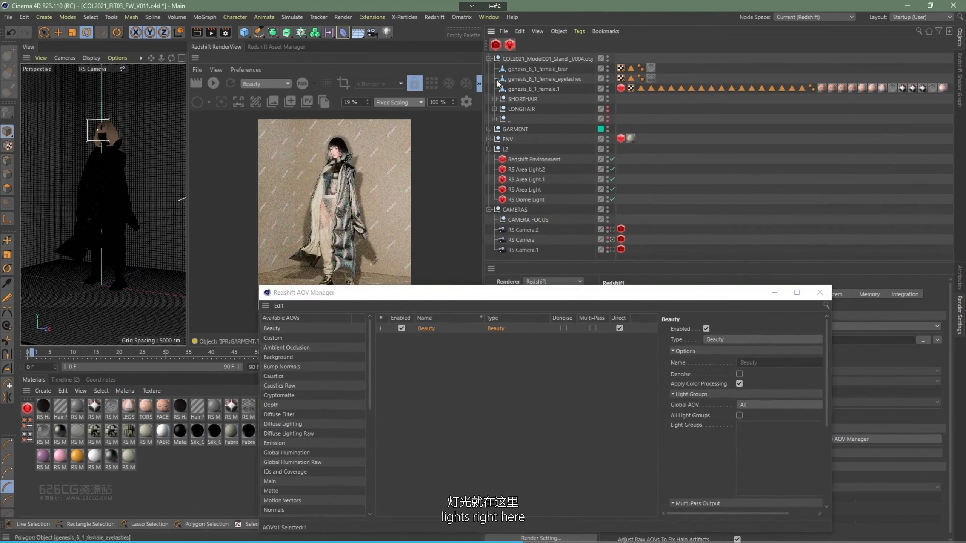
{"action": "left_click", "coordinate": [530, 199]}
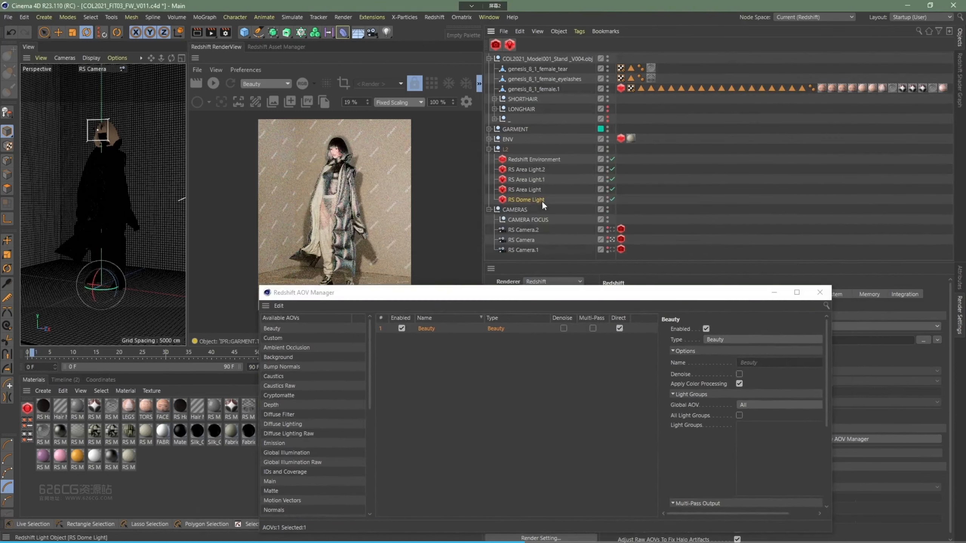
{"action": "left_click", "coordinate": [525, 189]}
{"action": "left_click_drag", "start_coordinate": [641, 292], "coordinate": [250, 253]}
{"action": "left_click", "coordinate": [525, 202]}
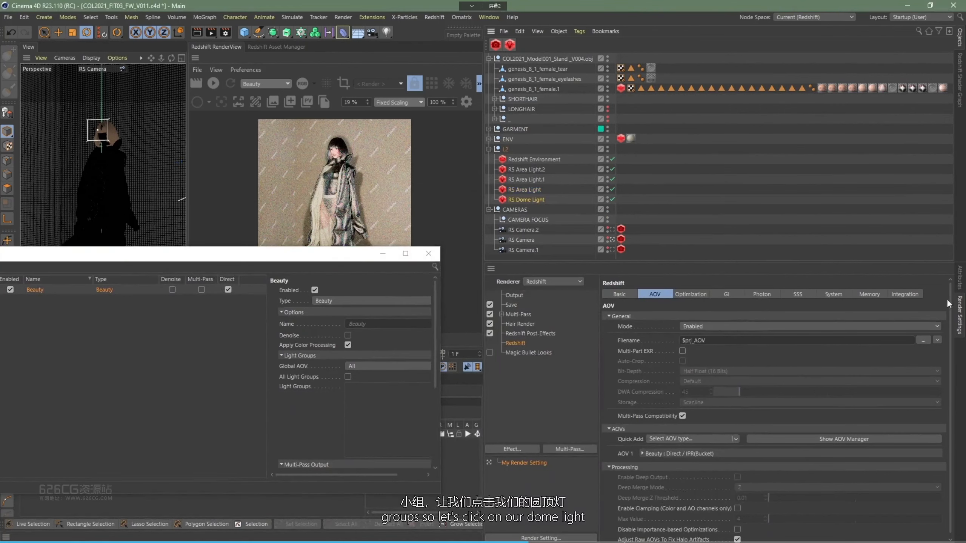
- Create a new AOV light group named Dome for the RS Dome Light
{"action": "left_click", "coordinate": [959, 283]}
{"action": "left_click", "coordinate": [668, 295]}
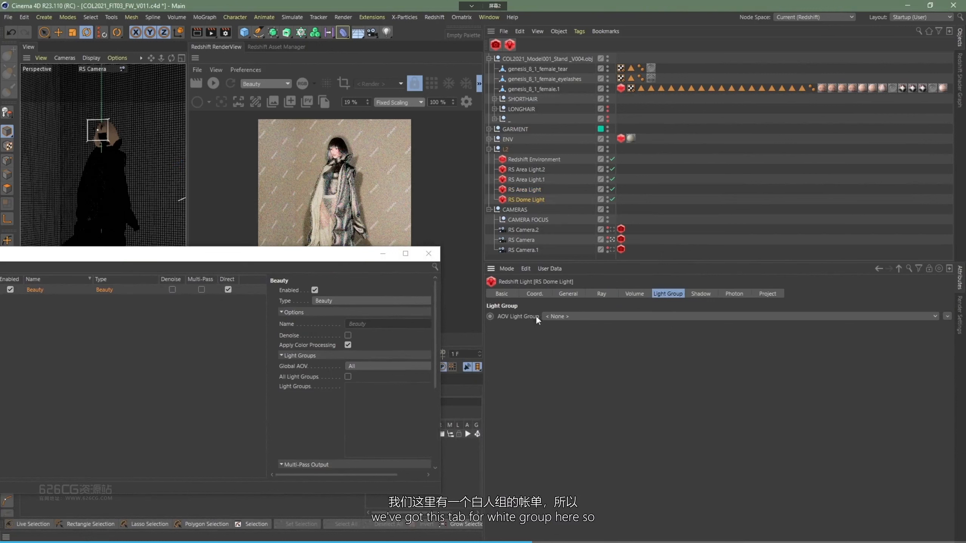
{"action": "left_click", "coordinate": [574, 316]}
{"action": "left_click", "coordinate": [569, 340]}
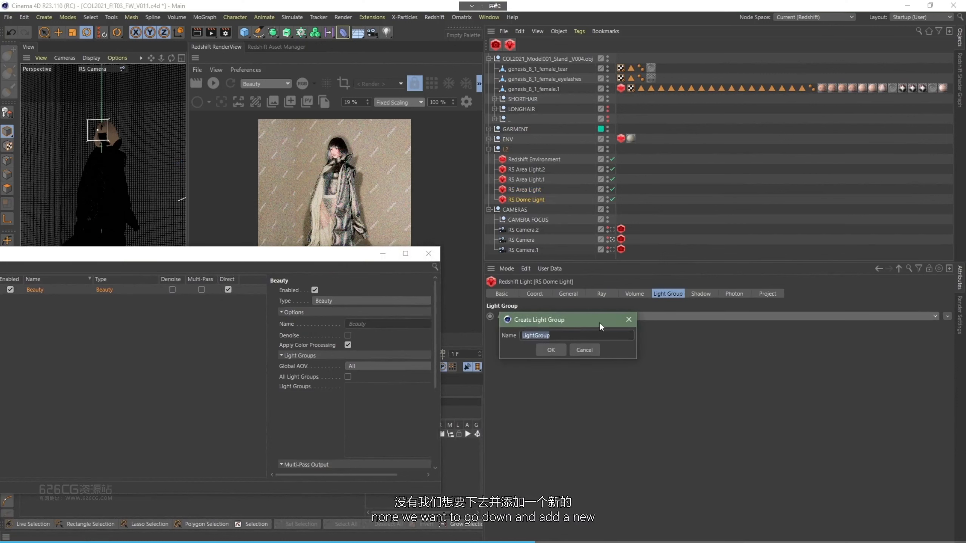
{"action": "type", "text": "Dome"}
{"action": "key", "text": "Return"}
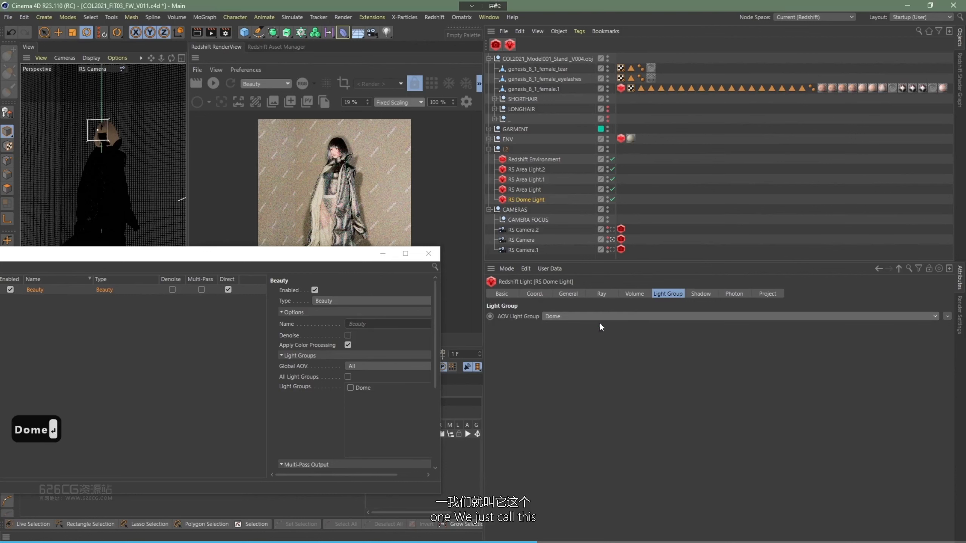
- Assign RS Area Light to a new AOV light group named 1
{"action": "left_click", "coordinate": [525, 186]}
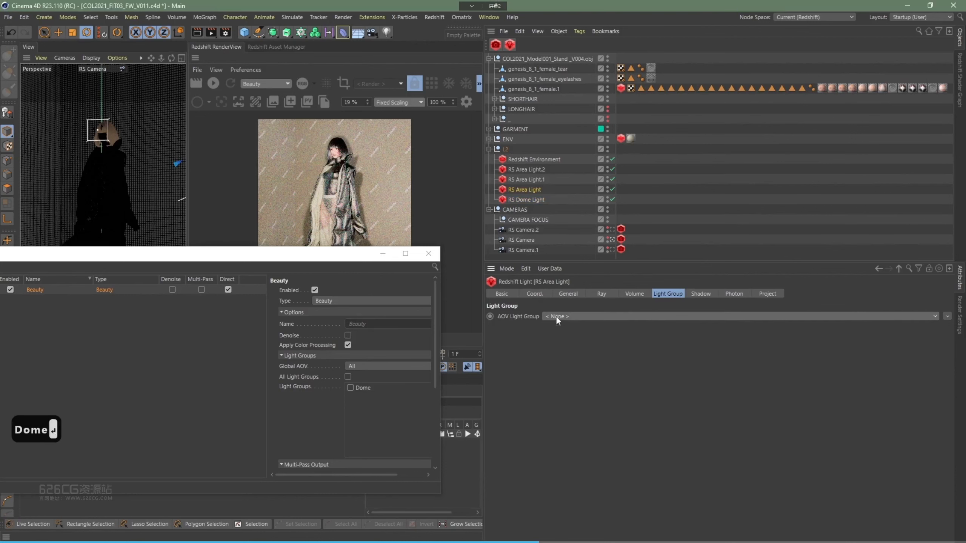
{"action": "left_click", "coordinate": [557, 316]}
{"action": "left_click", "coordinate": [562, 338]}
{"action": "type", "text": "1"}
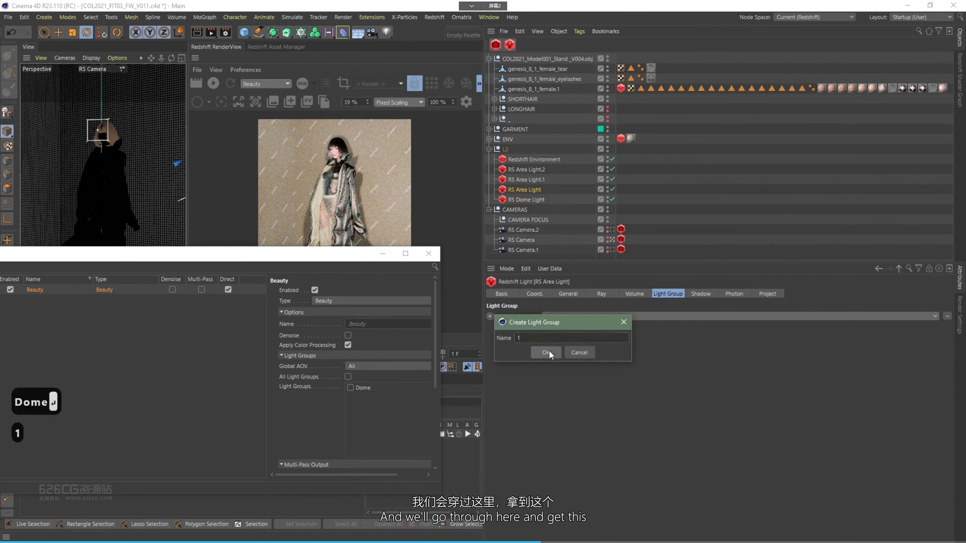
{"action": "left_click", "coordinate": [548, 353]}
- Assign RS Area Light.1 to a new AOV light group named 2
{"action": "left_click", "coordinate": [533, 181]}
{"action": "left_click", "coordinate": [555, 316]}
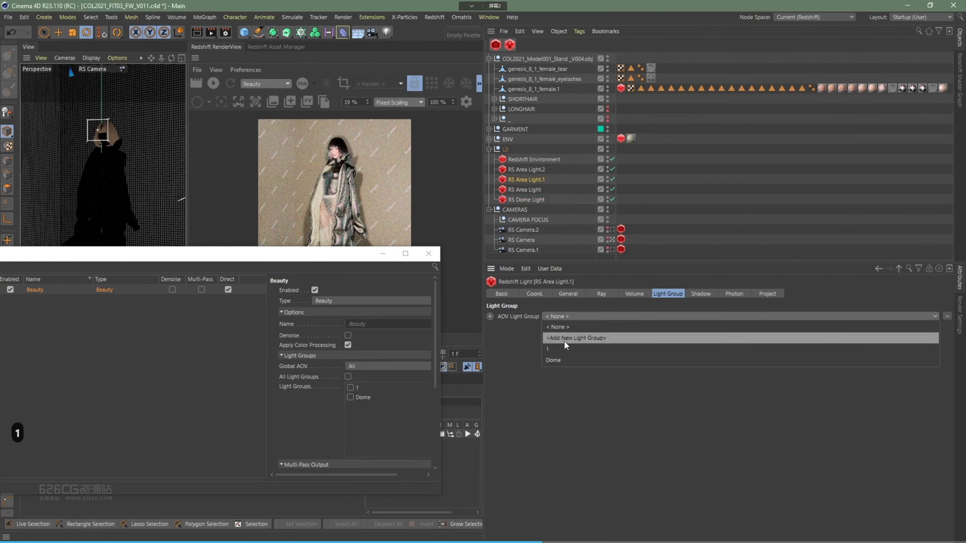
{"action": "left_click", "coordinate": [564, 339]}
{"action": "type", "text": "2"}
{"action": "left_click", "coordinate": [548, 355]}
- Assign RS Area Light.2 to a new AOV light group named 3
{"action": "left_click", "coordinate": [526, 169]}
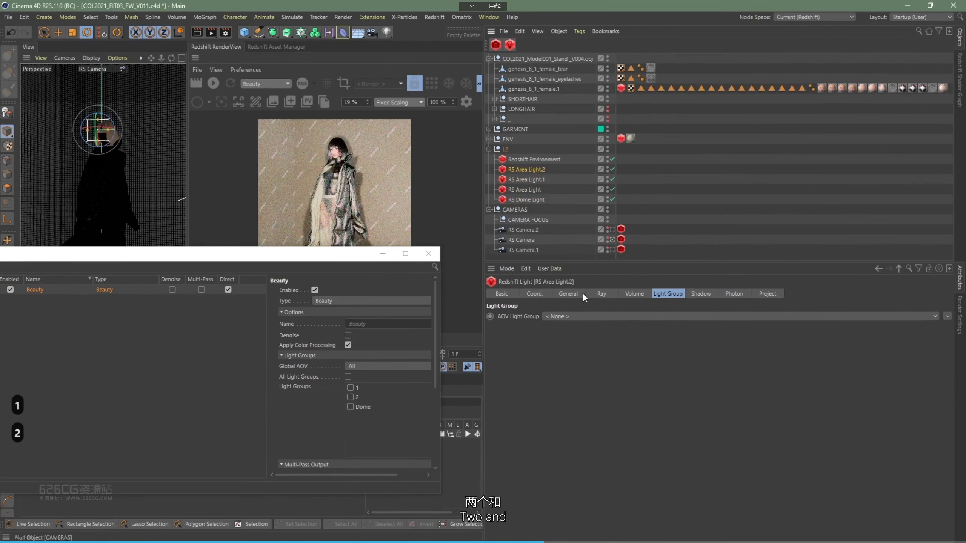
{"action": "left_click", "coordinate": [557, 316]}
{"action": "left_click", "coordinate": [563, 339]}
{"action": "type", "text": "3"}
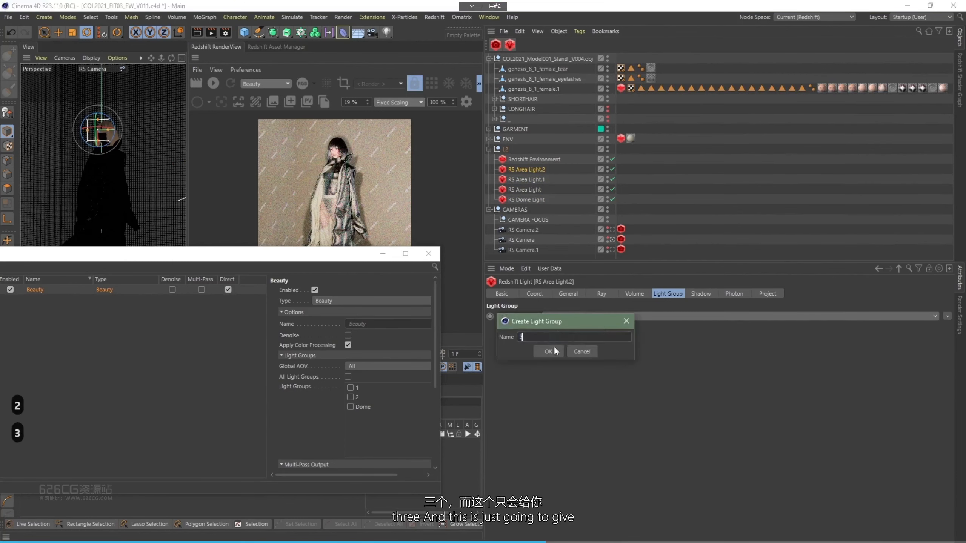
{"action": "left_click", "coordinate": [552, 350]}
- Bring the AOV Manager back into view and enable All Light Groups for the Beauty AOV
{"action": "left_click_drag", "start_coordinate": [311, 256], "coordinate": [675, 340]}
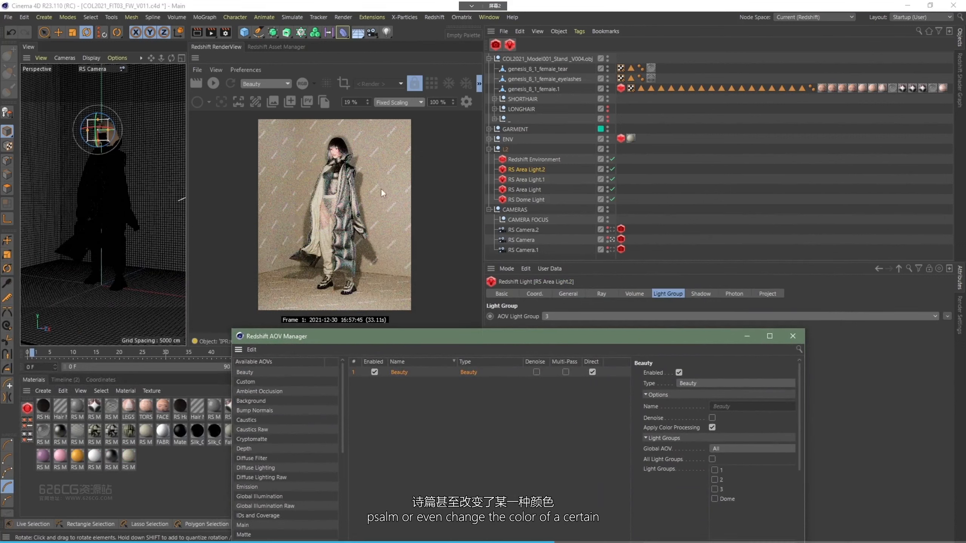
{"action": "left_click_drag", "start_coordinate": [357, 335], "coordinate": [355, 160]}
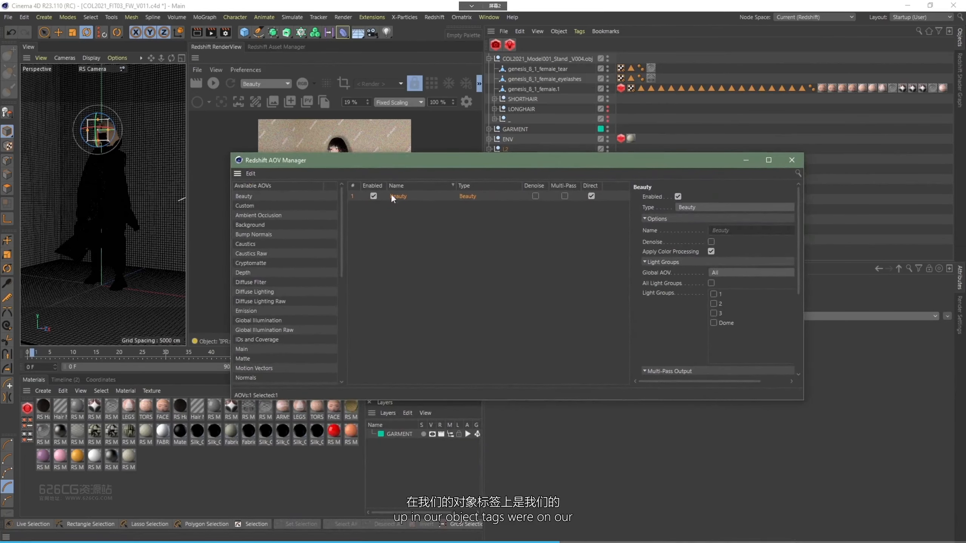
{"action": "mouse_move", "coordinate": [461, 165]}
{"action": "left_mouse_down"}
{"action": "mouse_move", "coordinate": [461, 286]}
{"action": "mouse_move", "coordinate": [450, 167]}
{"action": "left_mouse_up"}
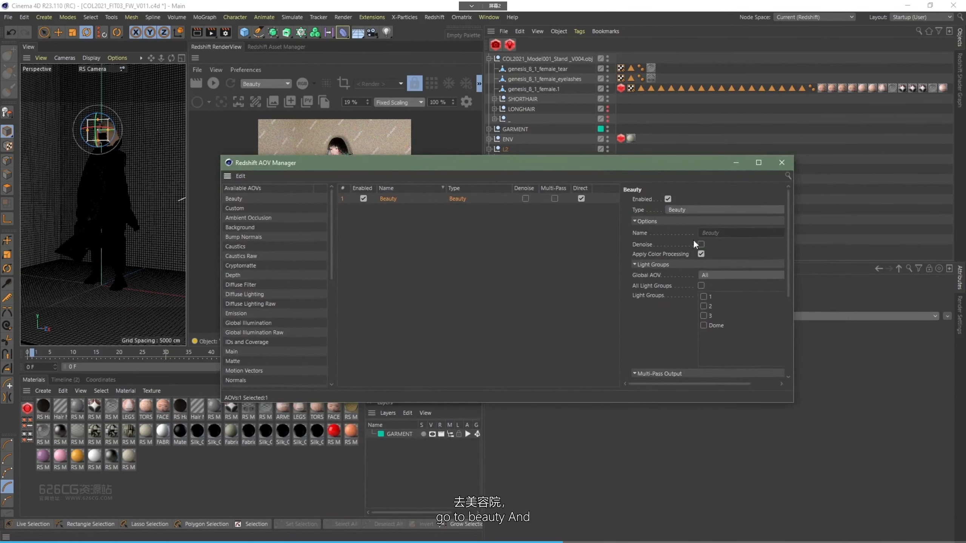
{"action": "left_click", "coordinate": [701, 286]}
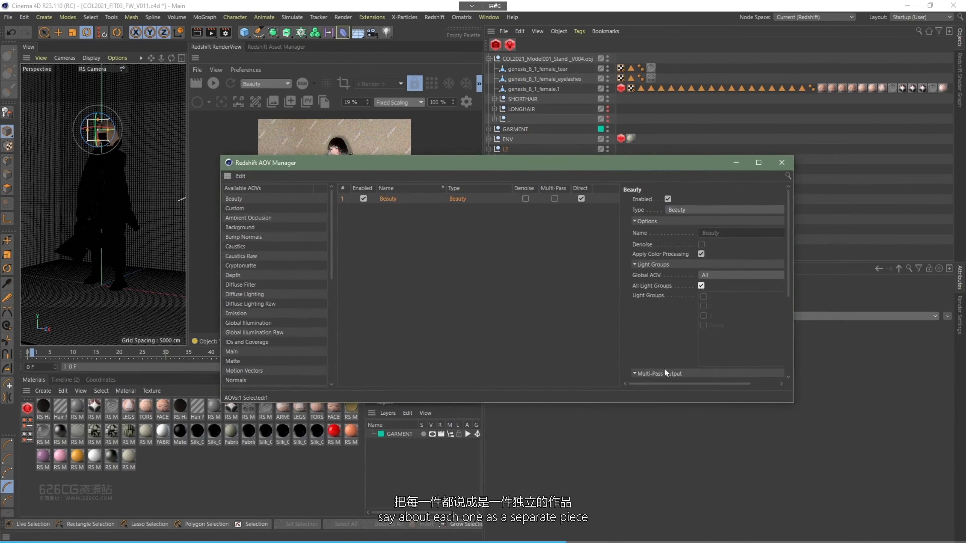
{"action": "left_click", "coordinate": [394, 247]}
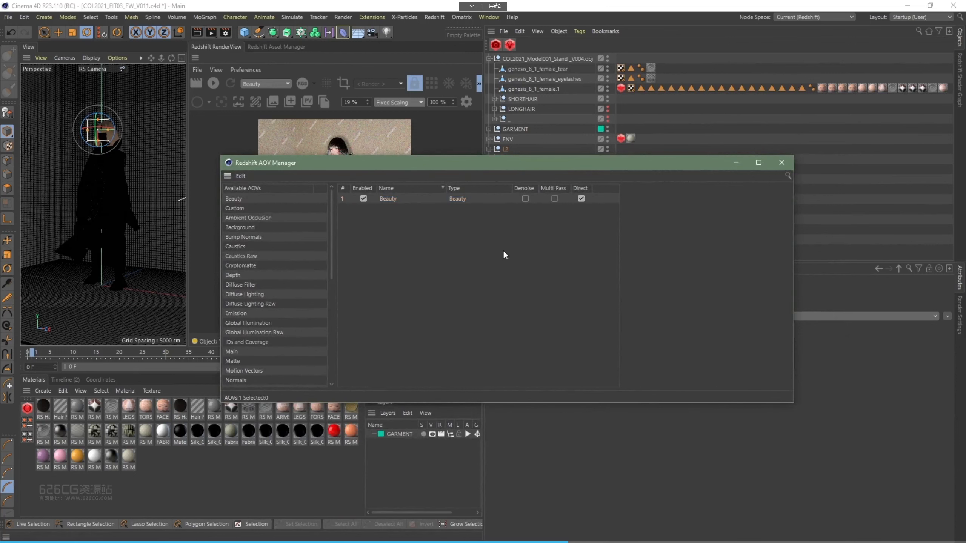
- Add Reflections and Specular Lighting AOVs, and switch both from Multi-Pass to Direct output
{"action": "left_click_drag", "start_coordinate": [417, 163], "coordinate": [469, 136]}
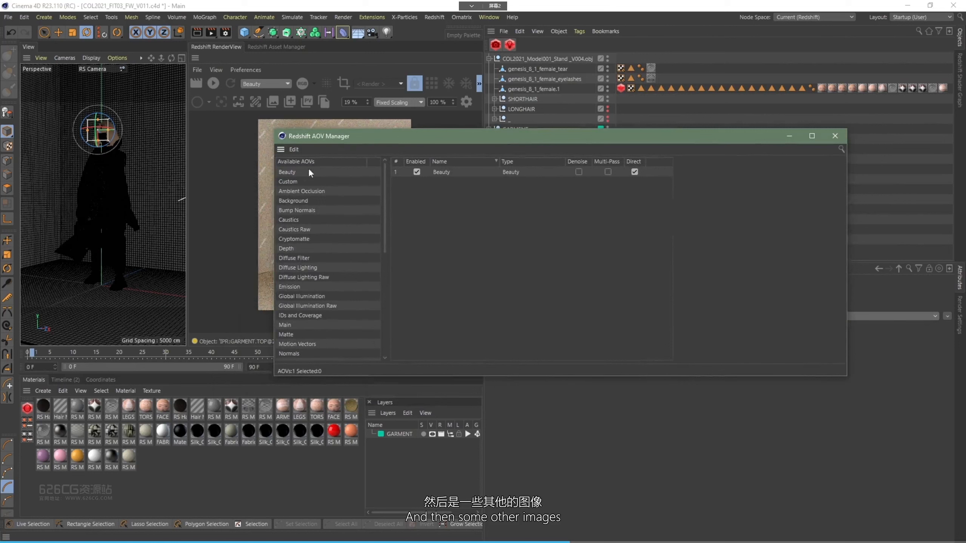
{"action": "scroll", "coordinate": [288, 213], "scroll_direction": "down", "scroll_amount": 8}
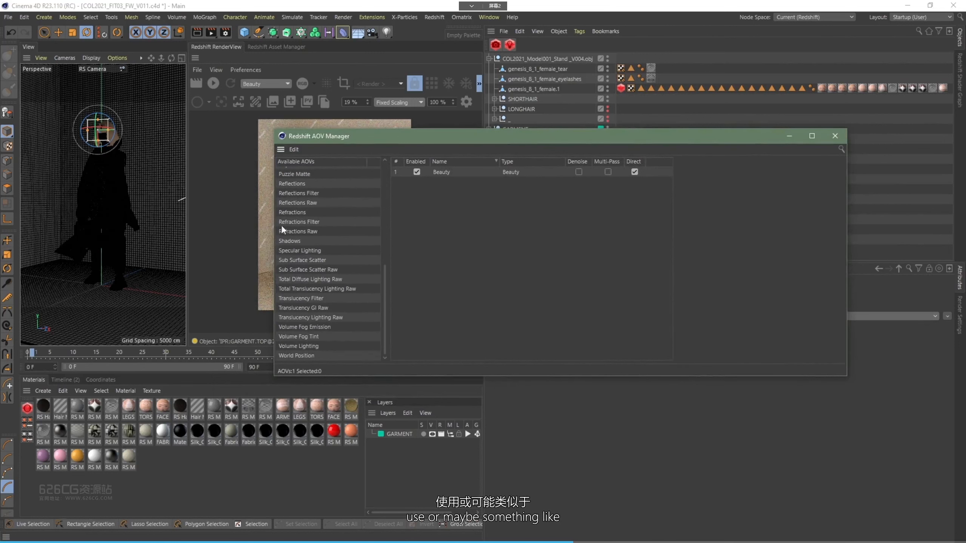
{"action": "left_click_drag", "start_coordinate": [287, 183], "coordinate": [465, 225]}
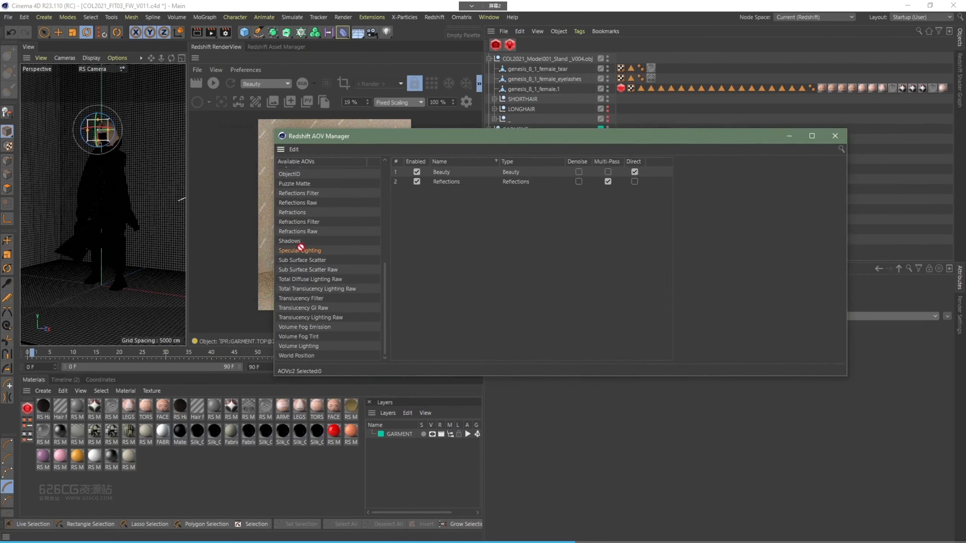
{"action": "left_click_drag", "start_coordinate": [297, 250], "coordinate": [456, 223]}
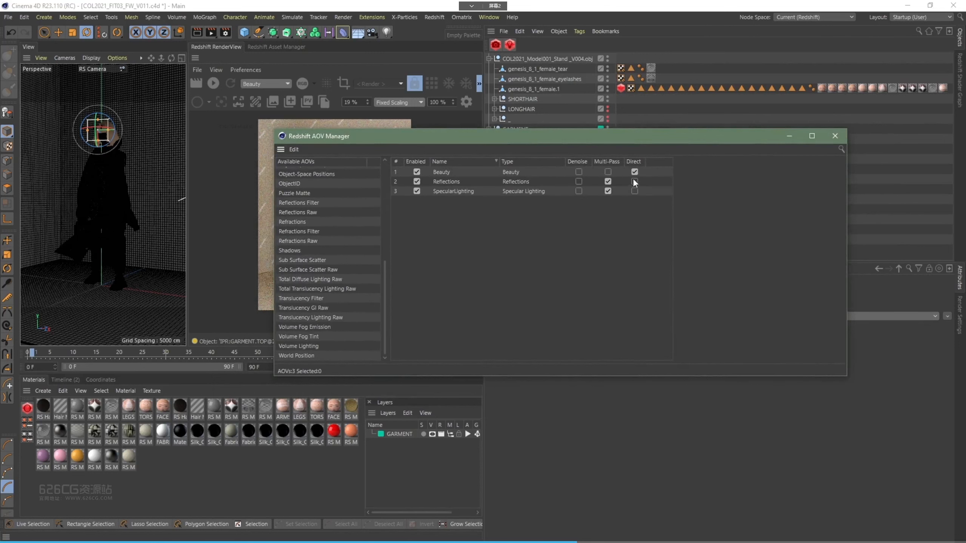
{"action": "left_click_drag", "start_coordinate": [544, 142], "coordinate": [517, 303]}
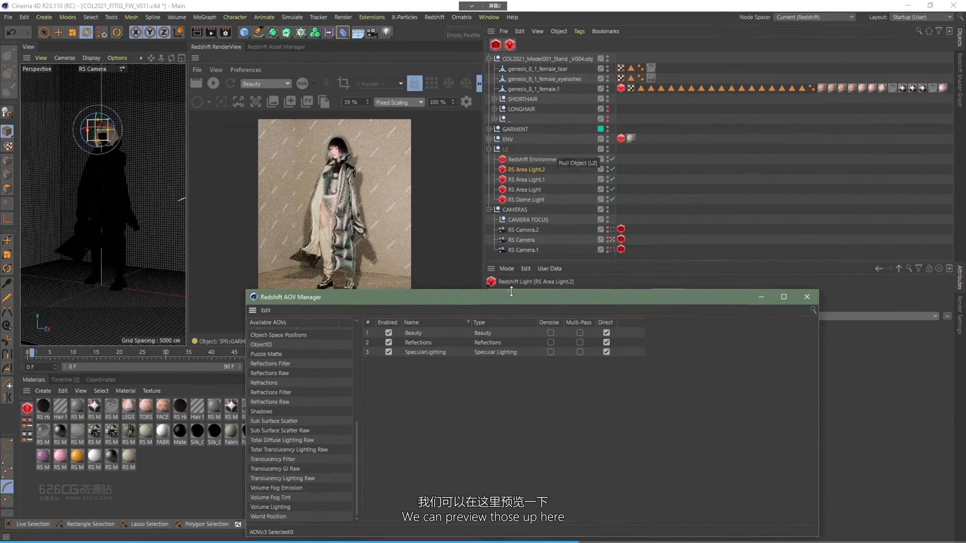
- Start the interactive render and preview the Reflections and SpecularLighting passes in the render view
{"action": "left_click", "coordinate": [212, 83]}
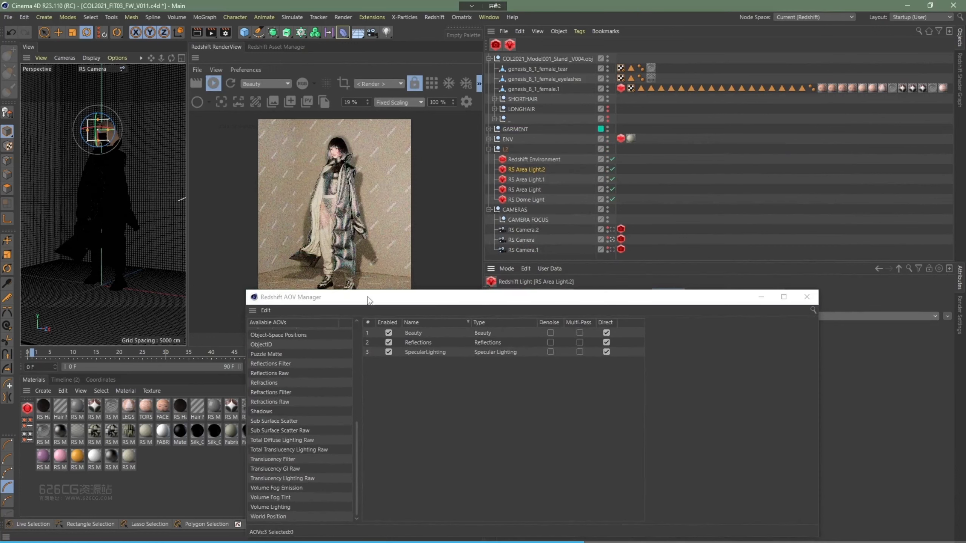
{"action": "left_click_drag", "start_coordinate": [369, 301], "coordinate": [308, 362]}
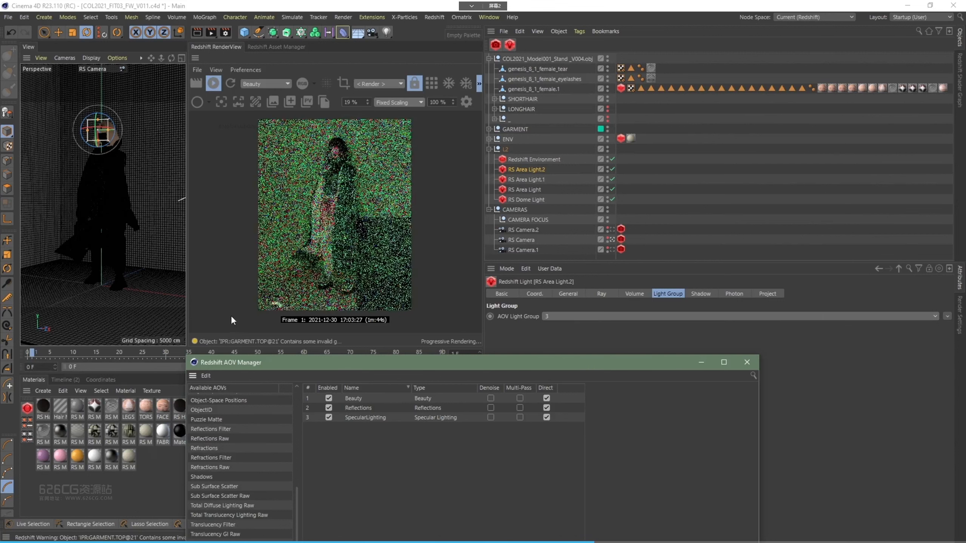
{"action": "left_click", "coordinate": [277, 84]}
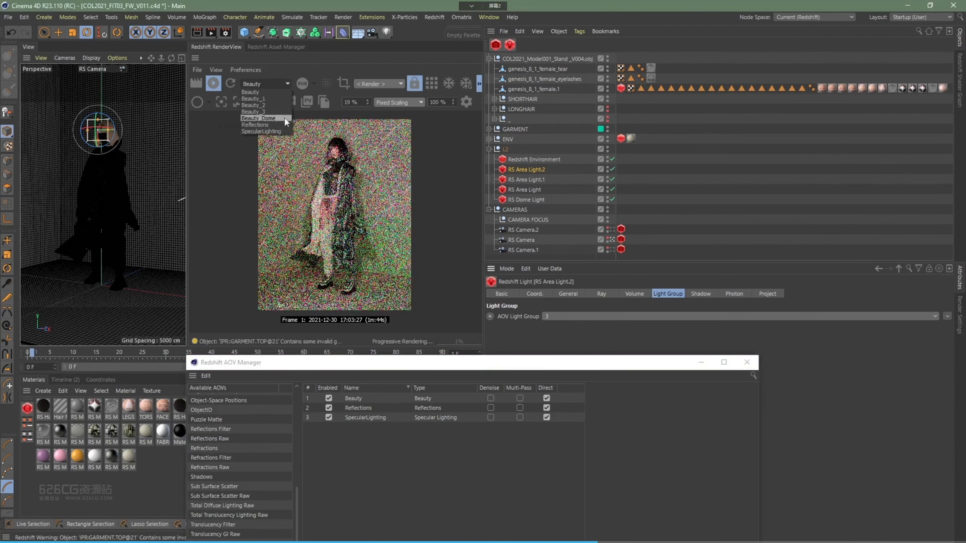
{"action": "left_click", "coordinate": [268, 125]}
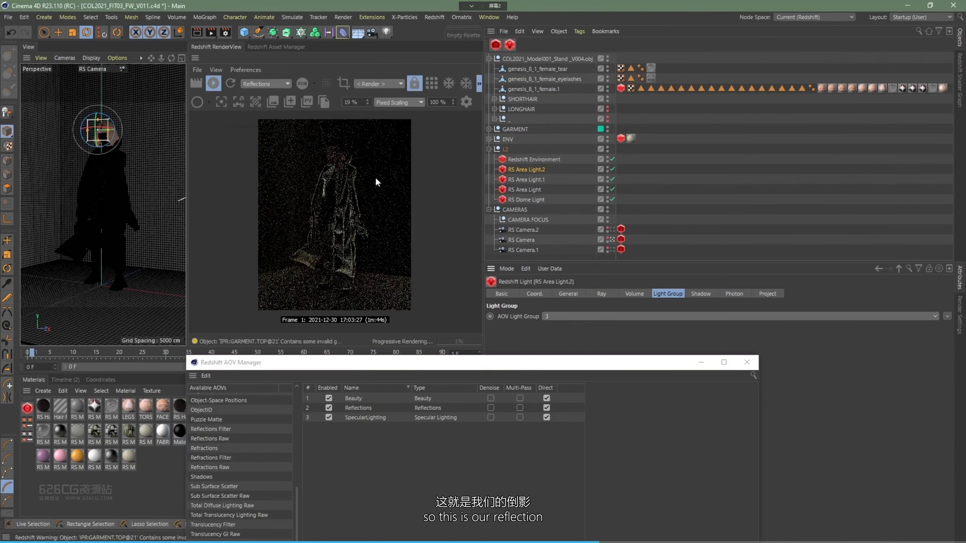
{"action": "left_click", "coordinate": [286, 85]}
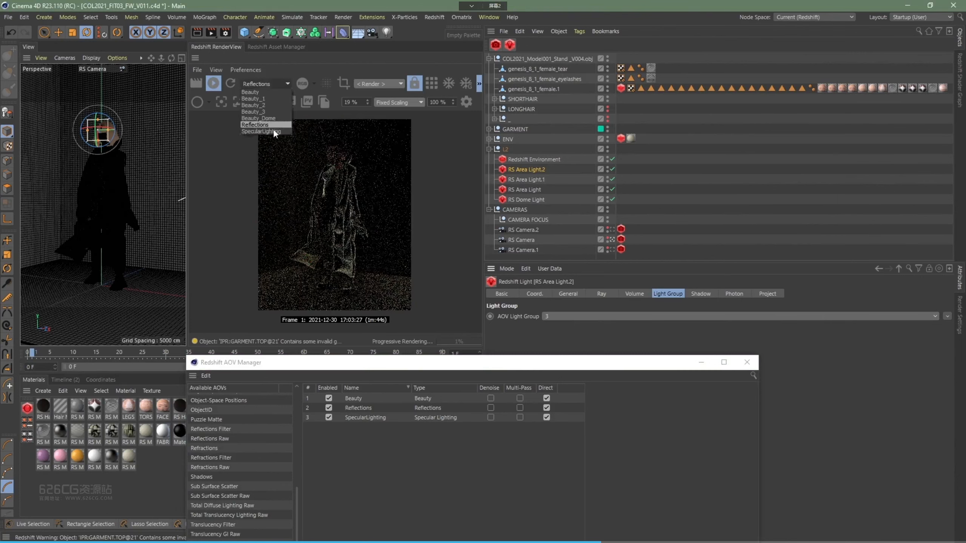
{"action": "left_click", "coordinate": [273, 128]}
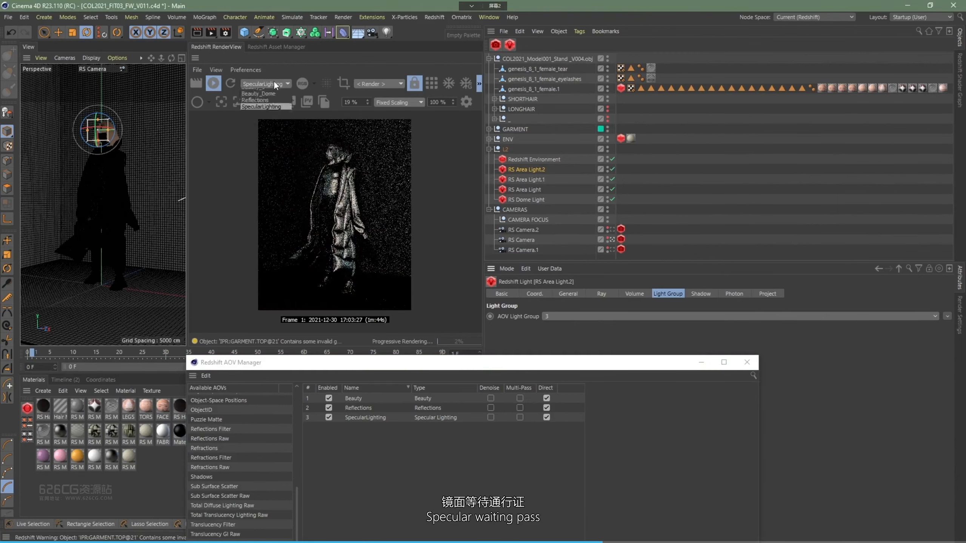
- Preview the Beauty_3, Beauty_2, Beauty_1 and Beauty_Dome light-group passes, and return to the full Beauty pass
{"action": "left_click", "coordinate": [273, 81]}
{"action": "left_click", "coordinate": [268, 111]}
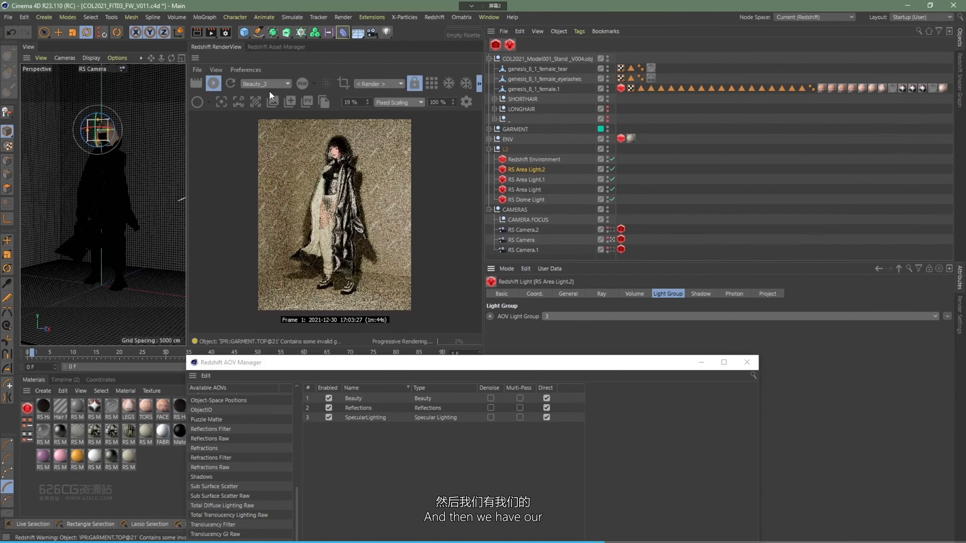
{"action": "left_click", "coordinate": [268, 89]}
{"action": "left_click", "coordinate": [266, 103]}
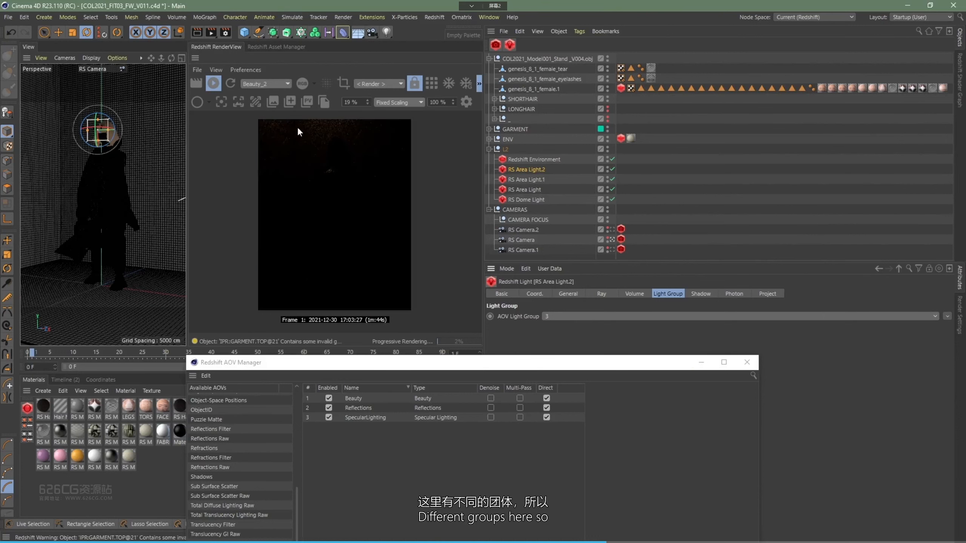
{"action": "left_click", "coordinate": [270, 84]}
{"action": "left_click", "coordinate": [268, 96]}
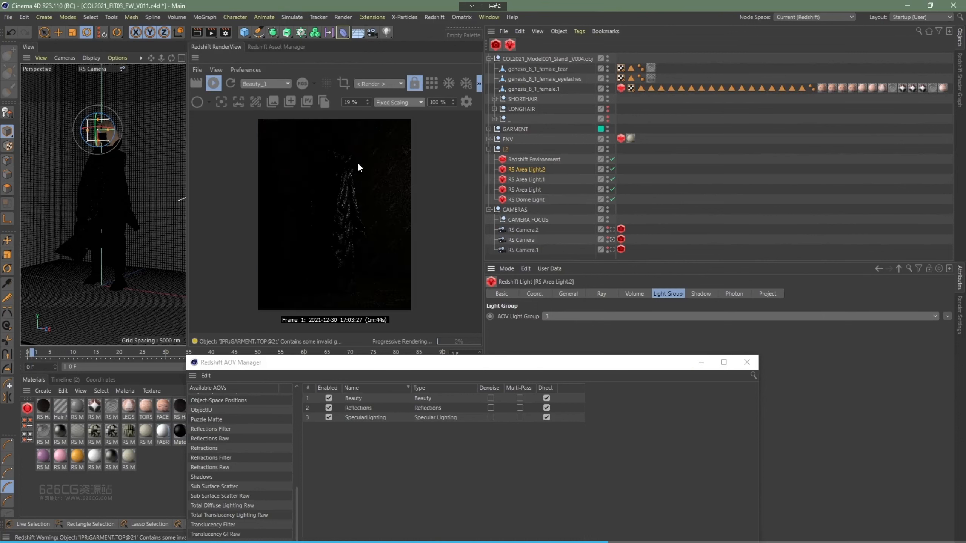
{"action": "left_click", "coordinate": [271, 83]}
{"action": "left_click", "coordinate": [270, 115]}
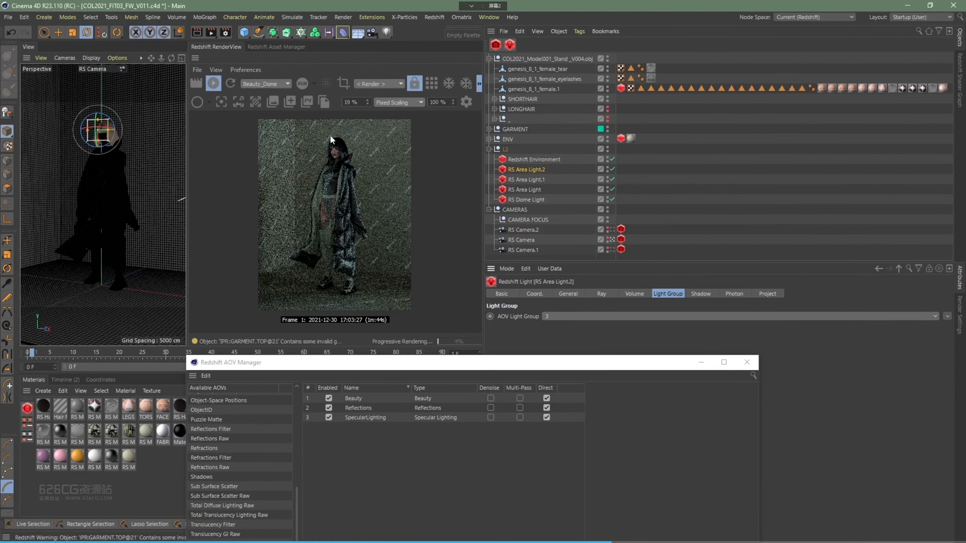
{"action": "left_click", "coordinate": [273, 83]}
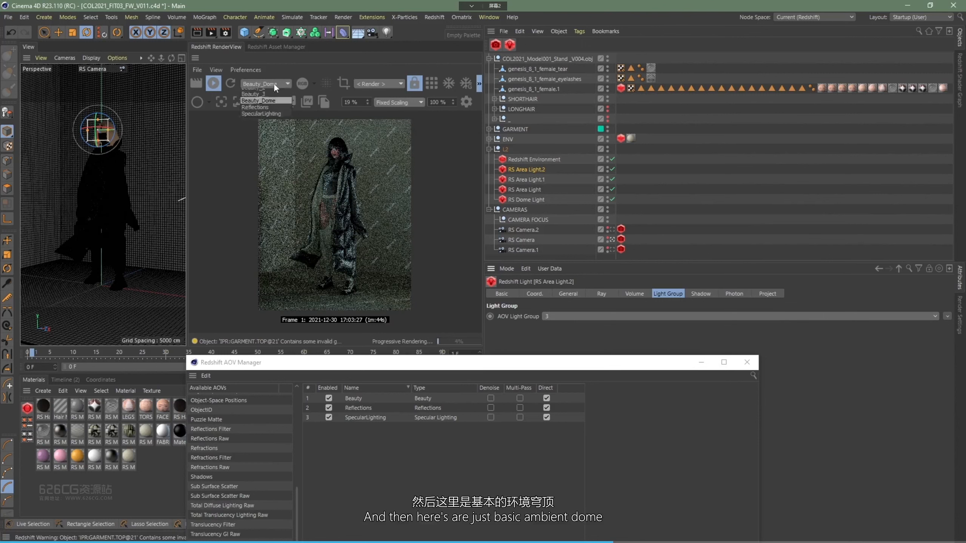
{"action": "left_click", "coordinate": [266, 89]}
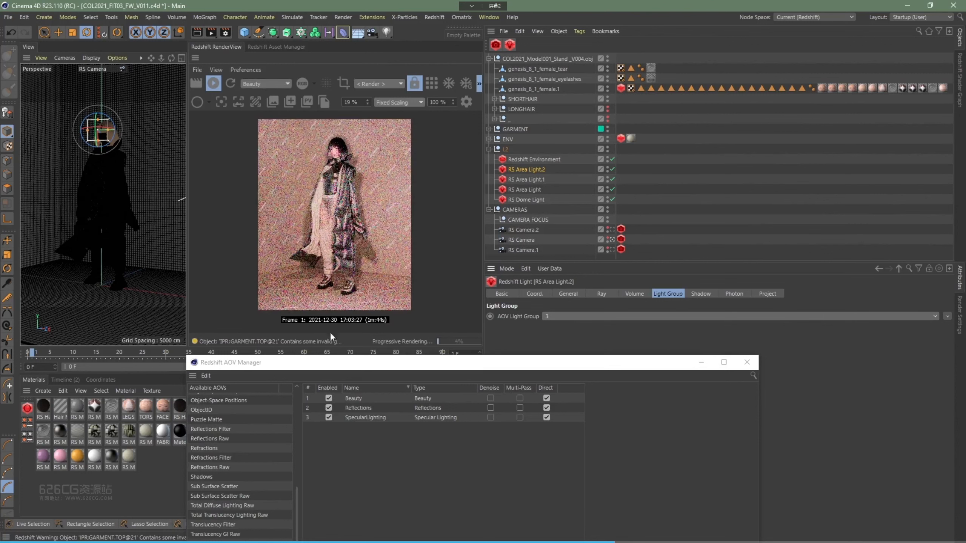
{"action": "left_click_drag", "start_coordinate": [348, 357], "coordinate": [370, 170]}
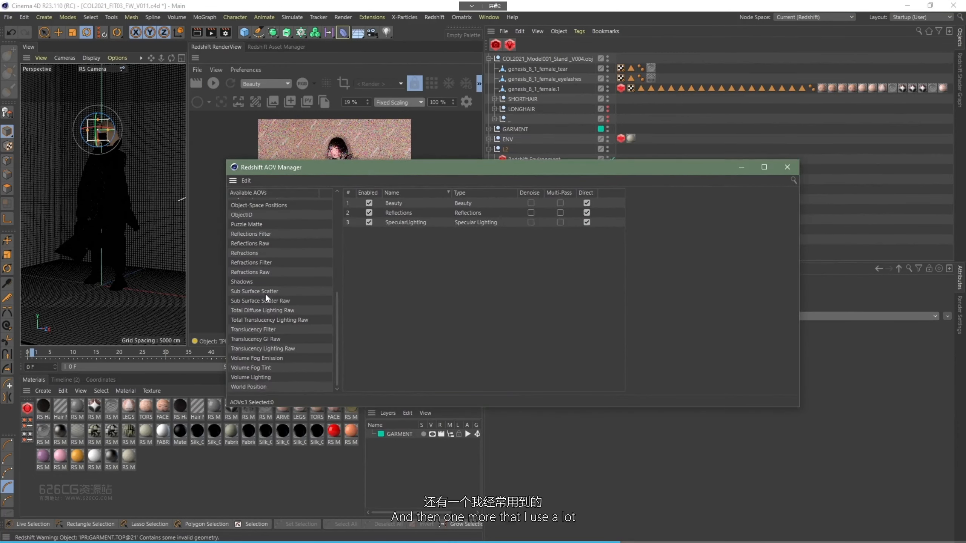
- Add a Puzzle Matte AOV to the active list and switch its output from Multi-Pass to Direct
{"action": "scroll", "coordinate": [265, 321], "scroll_direction": "up", "scroll_amount": 7}
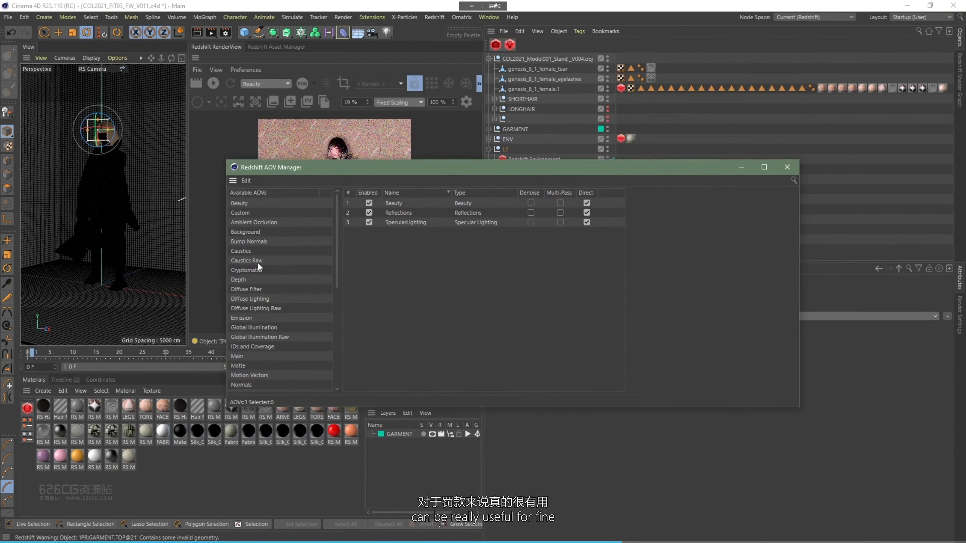
{"action": "scroll", "coordinate": [257, 354], "scroll_direction": "down", "scroll_amount": 2}
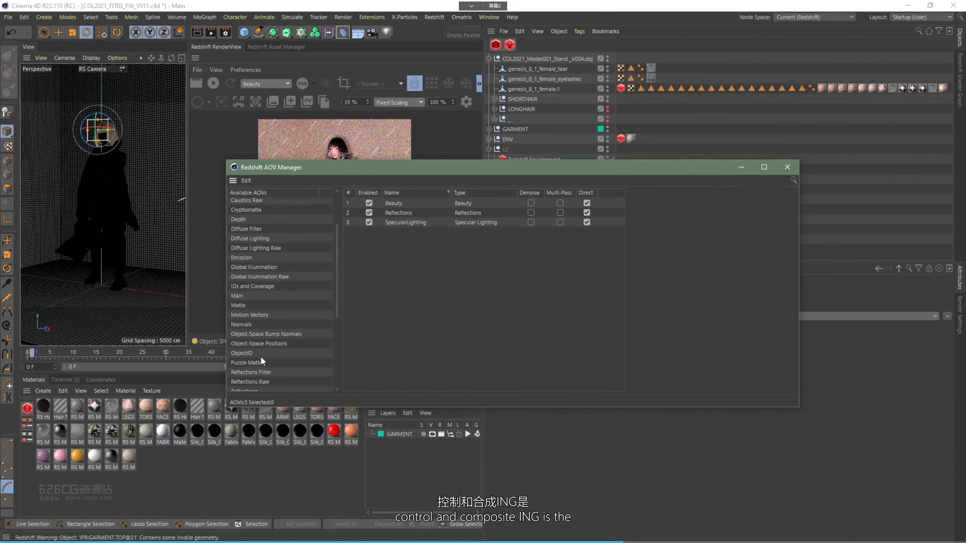
{"action": "left_click_drag", "start_coordinate": [458, 280], "coordinate": [371, 241]}
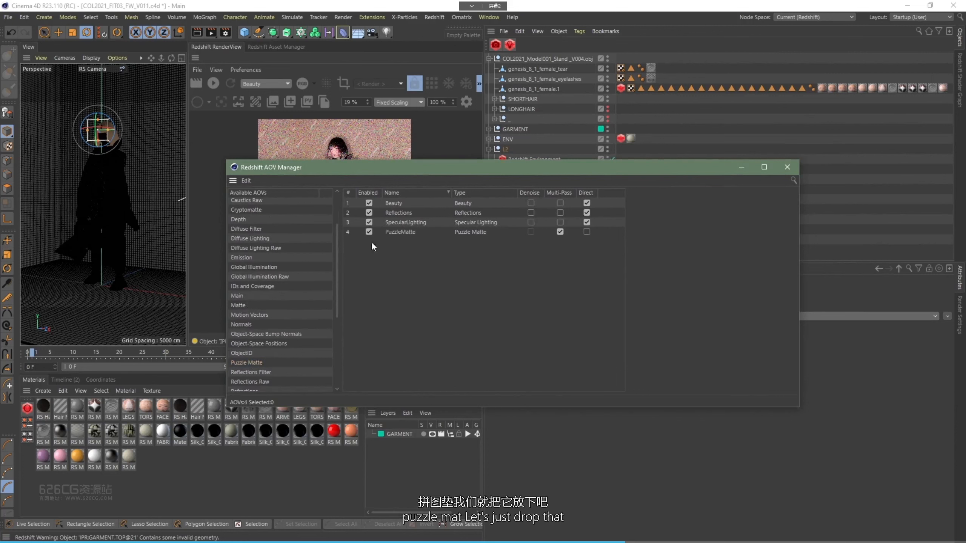
{"action": "left_click", "coordinate": [400, 232]}
{"action": "left_click", "coordinate": [587, 231]}
{"action": "left_click", "coordinate": [561, 231]}
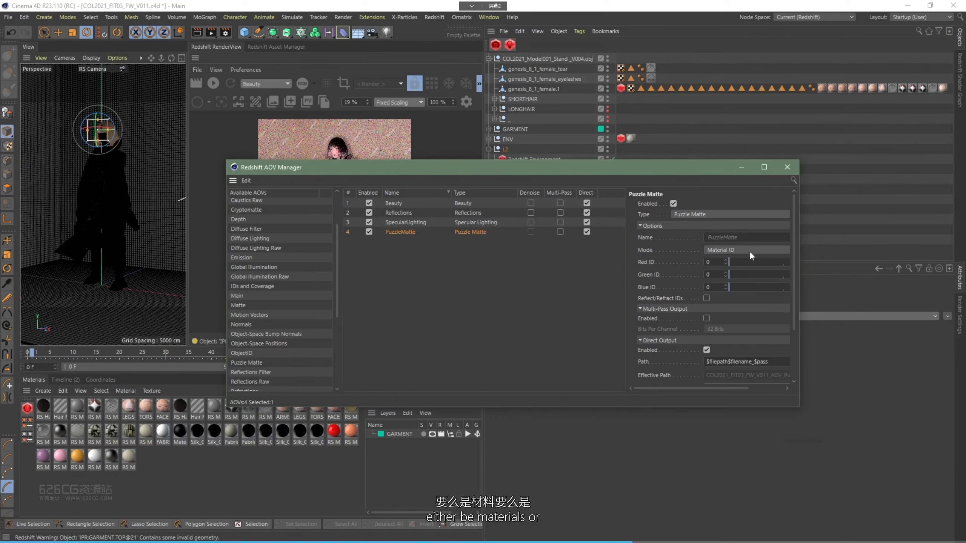
- Set the Puzzle Matte AOV's mode to Object ID
{"action": "left_click", "coordinate": [723, 253]}
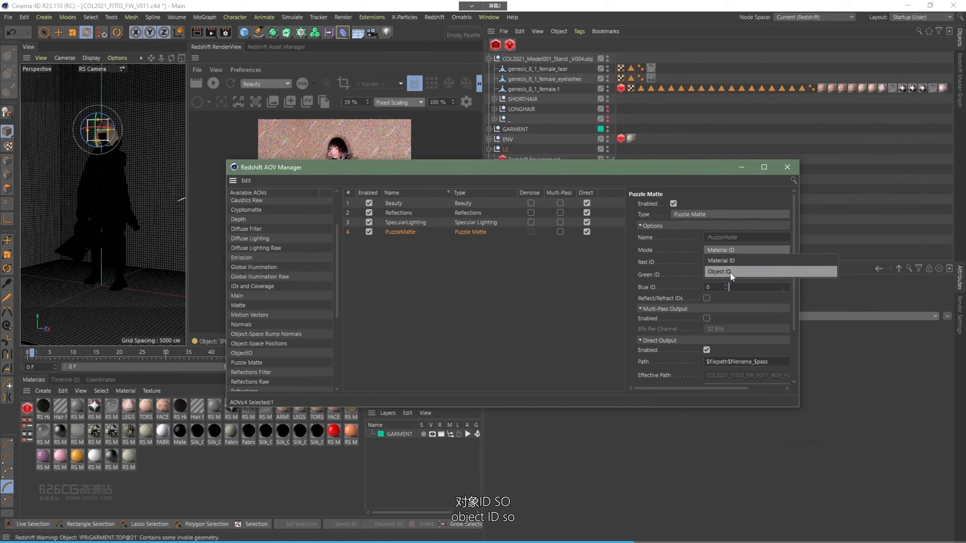
{"action": "left_click", "coordinate": [650, 255]}
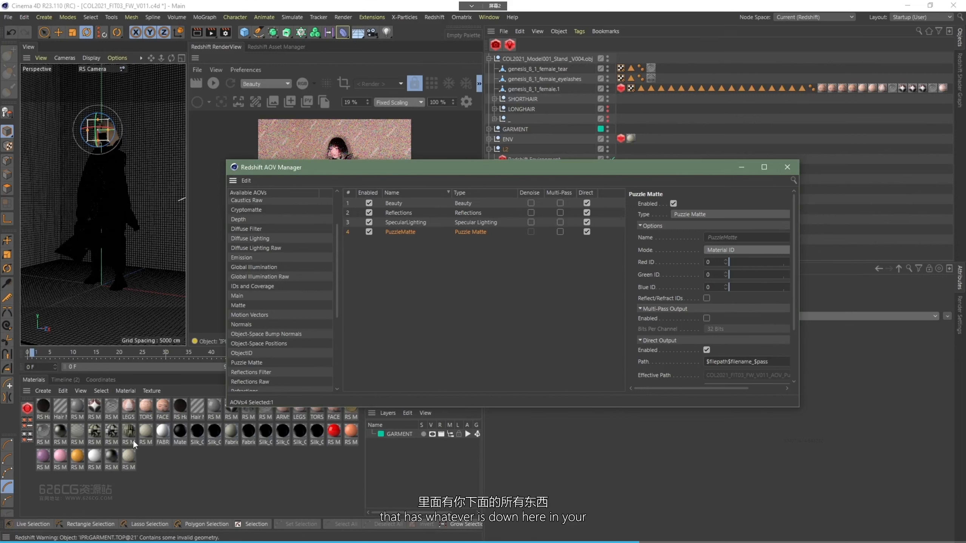
{"action": "left_click", "coordinate": [718, 249]}
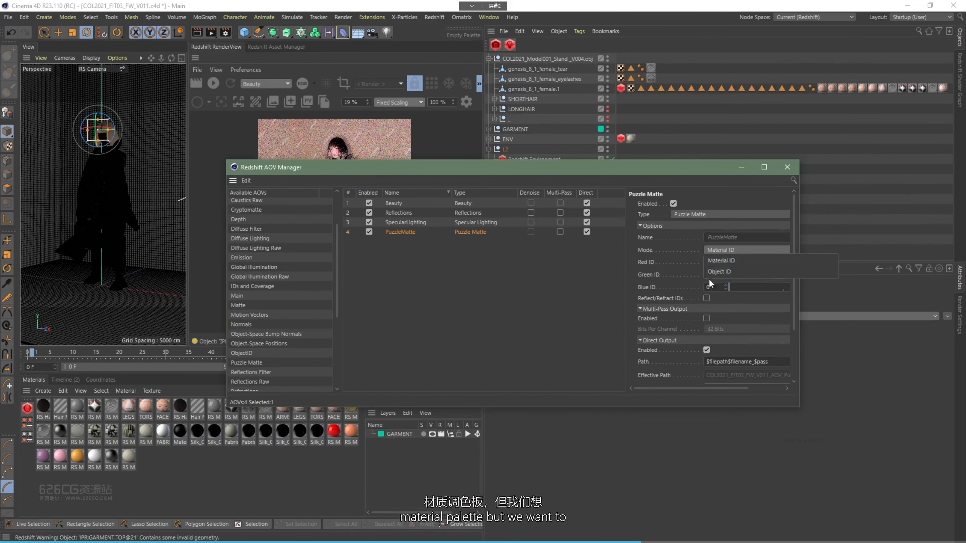
{"action": "left_click", "coordinate": [719, 271]}
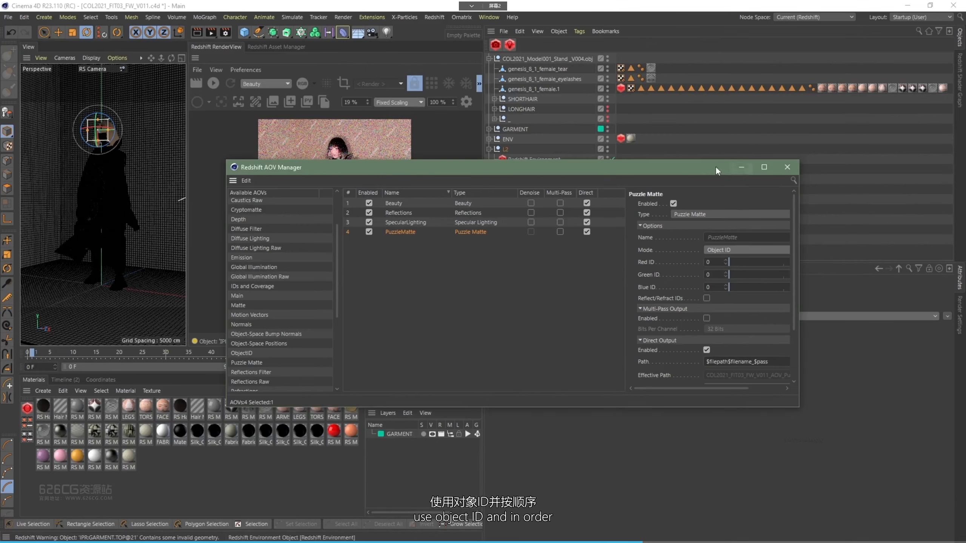
- Move the AOV Manager clear of the object list, expand the ENV group and select its background cubes to identify them
{"action": "left_click_drag", "start_coordinate": [716, 166], "coordinate": [774, 350]}
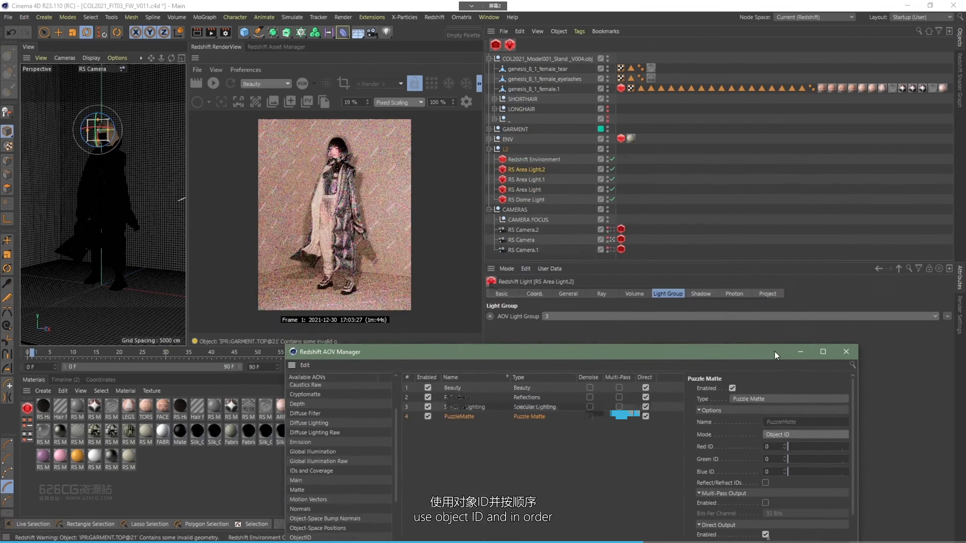
{"action": "left_click", "coordinate": [489, 139]}
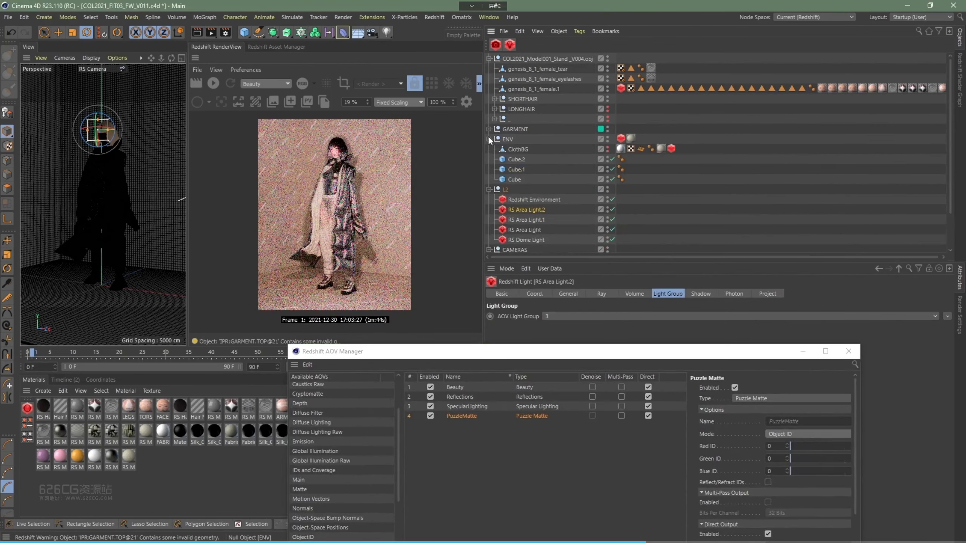
{"action": "left_click", "coordinate": [516, 159]}
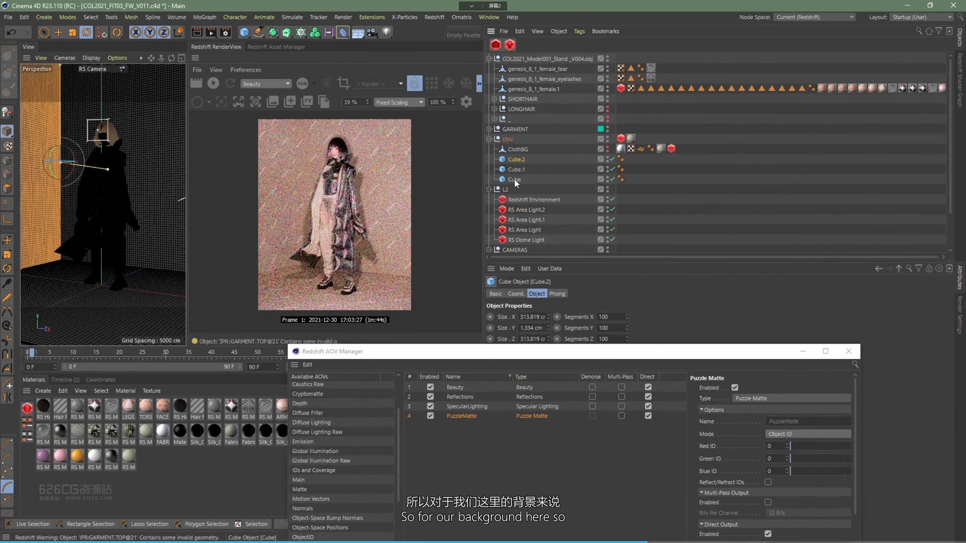
{"action": "left_click", "coordinate": [168, 171]}
{"action": "left_click", "coordinate": [149, 293]}
{"action": "left_click", "coordinate": [50, 240]}
{"action": "left_click", "coordinate": [145, 230], "text": "shift"}
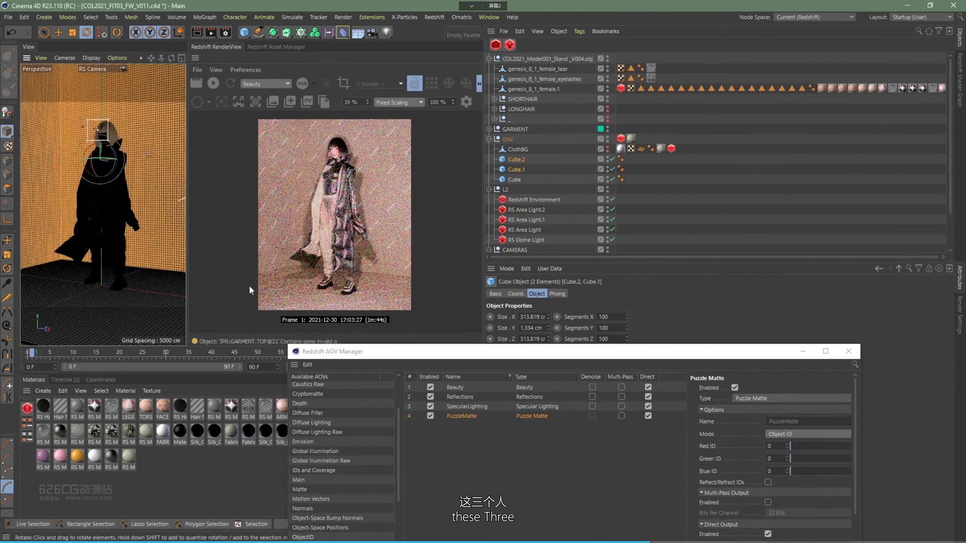
- Enable the Object ID override on the ENV group's Redshift Object tag and set the ID to 1
{"action": "left_click", "coordinate": [621, 138]}
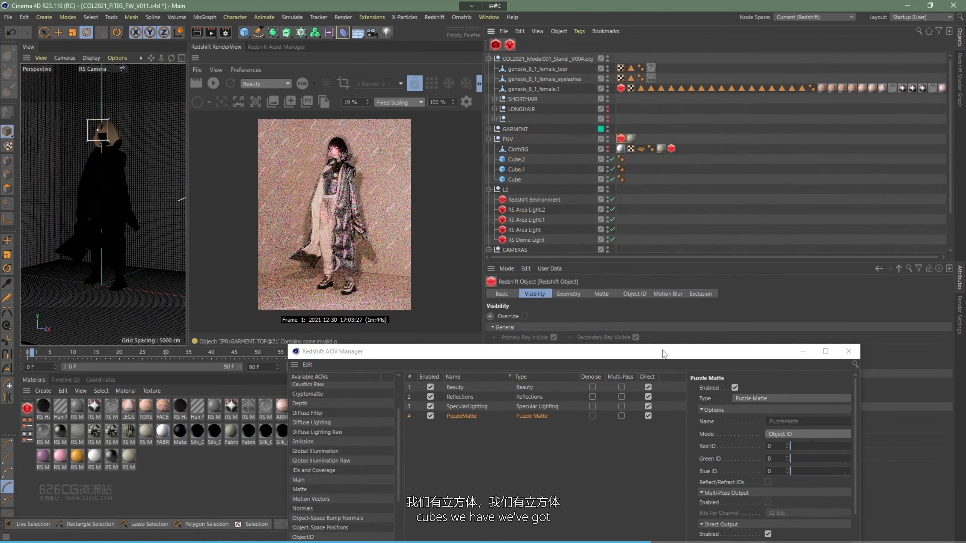
{"action": "left_click_drag", "start_coordinate": [663, 354], "coordinate": [277, 269]}
{"action": "left_click", "coordinate": [634, 293]}
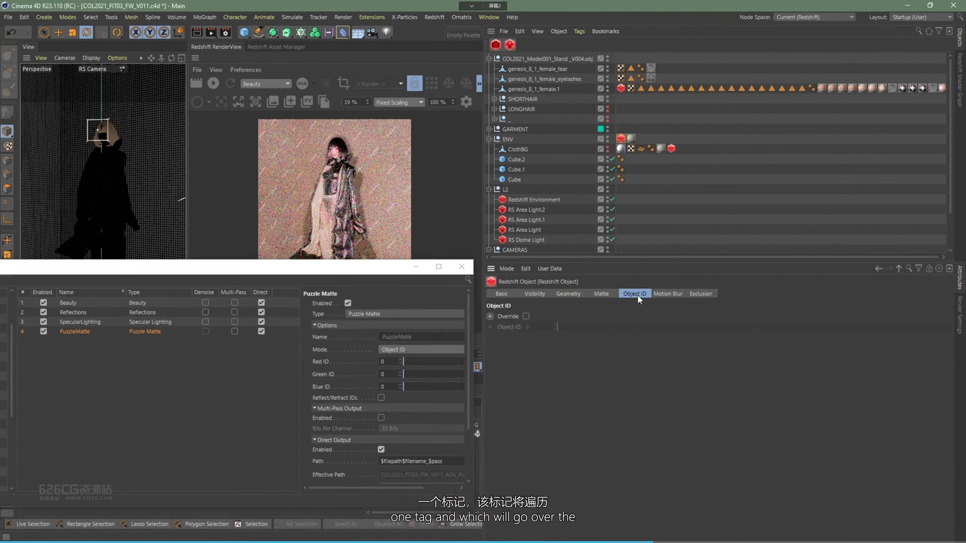
{"action": "left_click", "coordinate": [526, 316]}
{"action": "left_click_drag", "start_coordinate": [535, 327], "coordinate": [518, 327]}
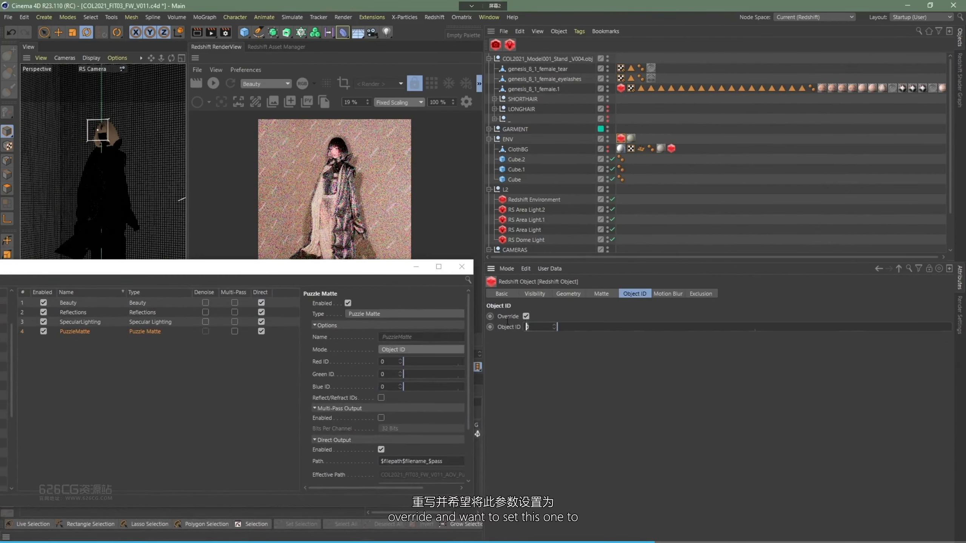
{"action": "type", "text": "1"}
- Expand the GARMENT group, copy the JACKET's Redshift Object tag onto SNEAKER, and override its Object ID with 2
{"action": "left_click_drag", "start_coordinate": [391, 273], "coordinate": [698, 363]}
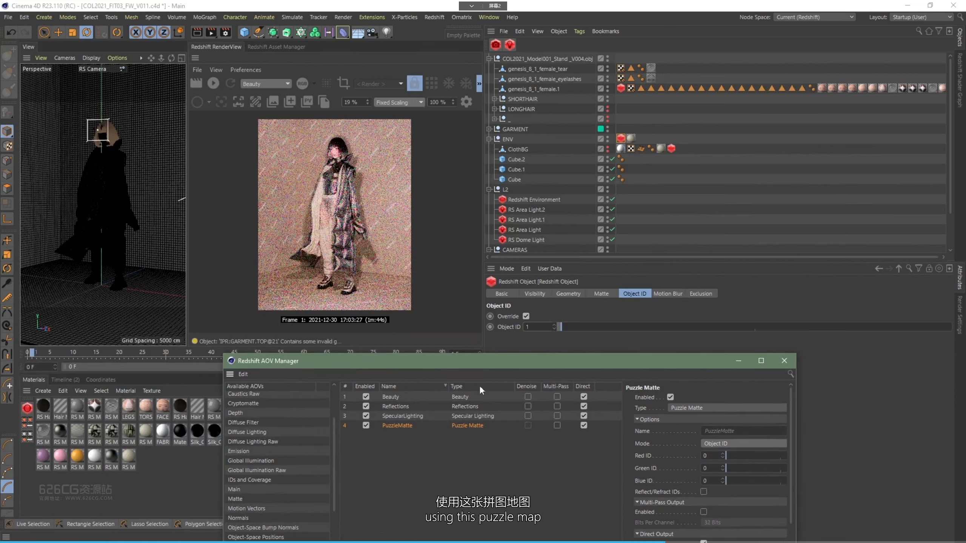
{"action": "left_click", "coordinate": [489, 129]}
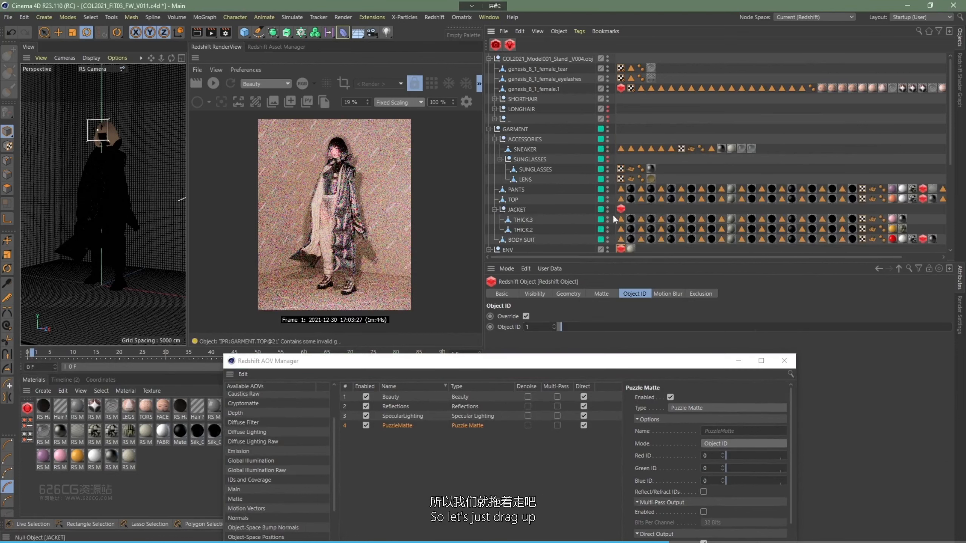
{"action": "left_click_drag", "start_coordinate": [620, 210], "coordinate": [762, 148]}
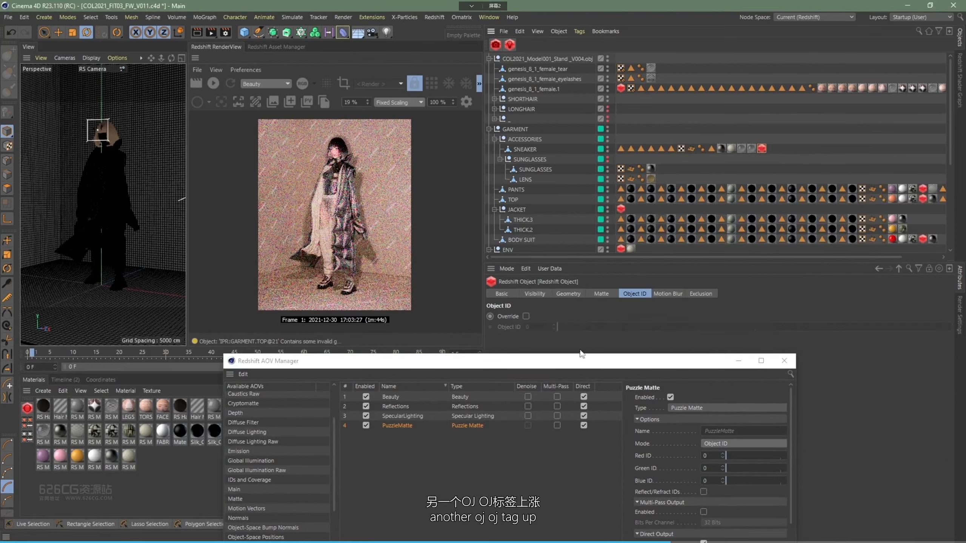
{"action": "left_click", "coordinate": [525, 327]}
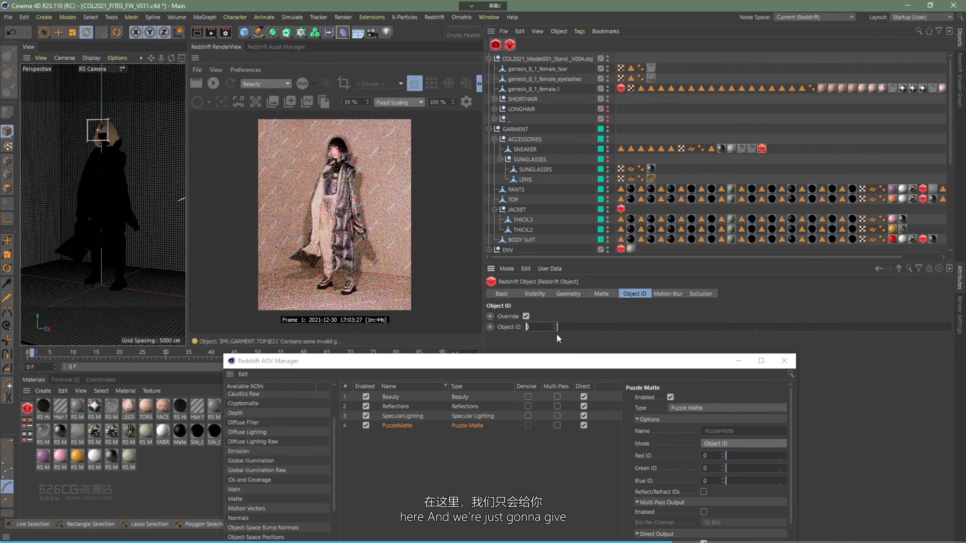
{"action": "left_click", "coordinate": [834, 131]}
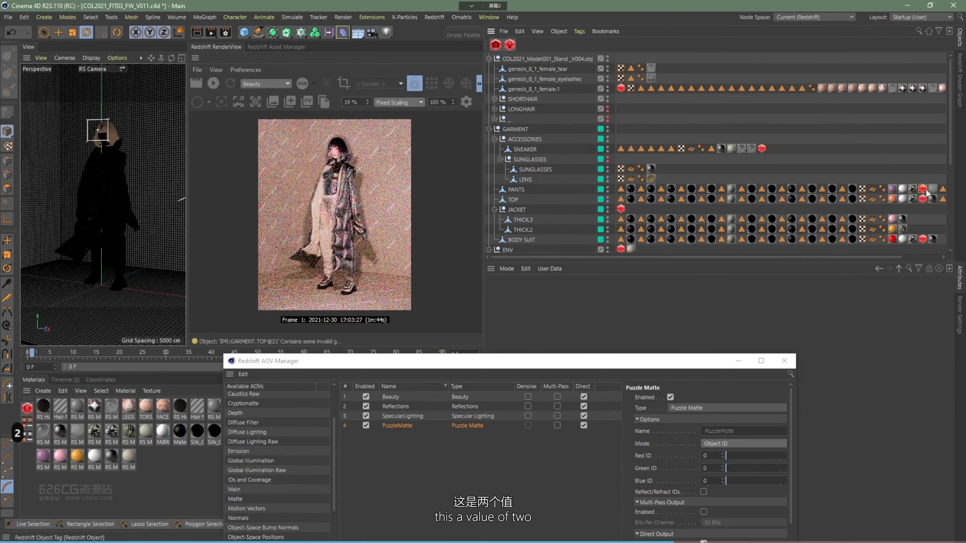
- Override the Object ID with 2 on the Redshift Object tags of PANTS, TOP, JACKET and BODY SUIT together
{"action": "left_click", "coordinate": [924, 199], "text": "shift"}
{"action": "left_click", "coordinate": [622, 209], "text": "shift"}
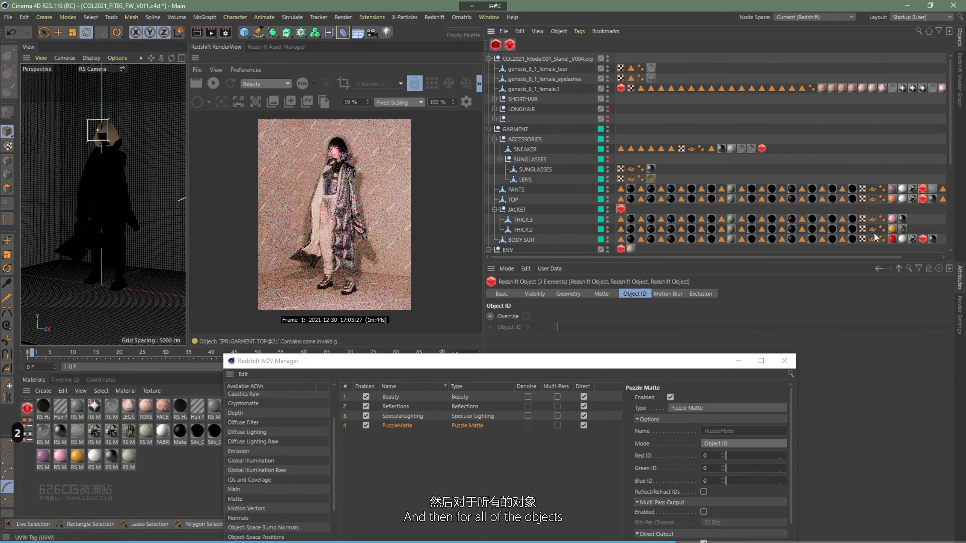
{"action": "left_click", "coordinate": [922, 239], "text": "shift"}
{"action": "left_click", "coordinate": [526, 316]}
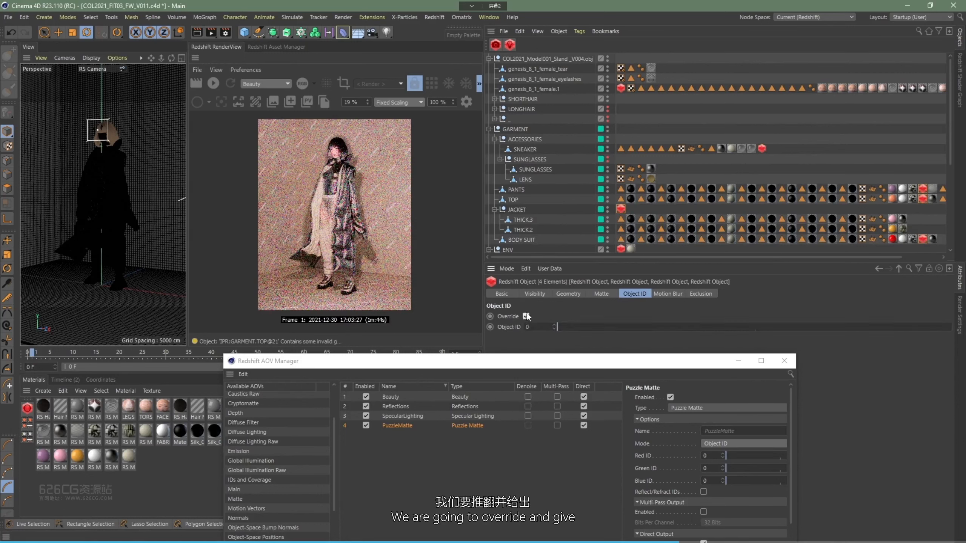
{"action": "double_click", "coordinate": [547, 327]}
{"action": "type", "text": "2"}
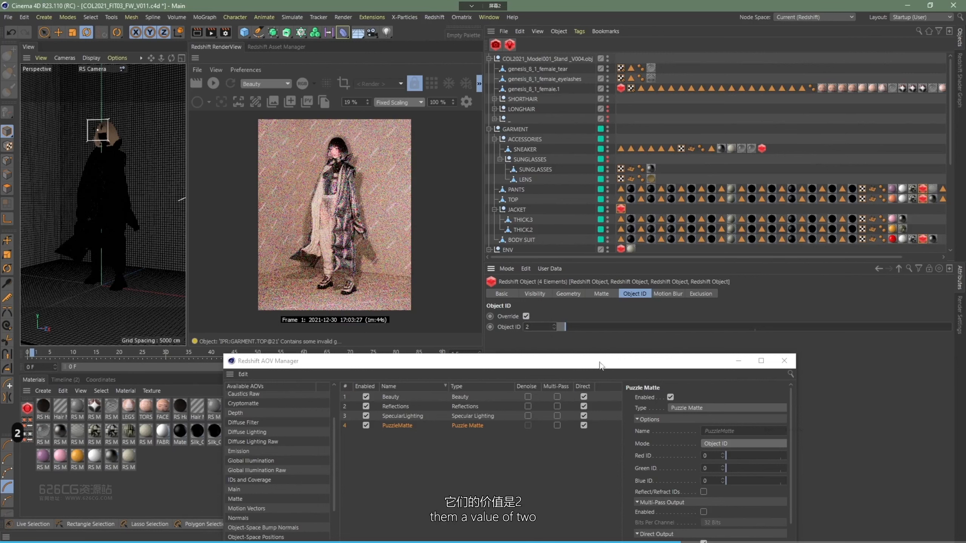
- Copy the genesis_8_1_female.1 Redshift Object tag onto the eyelashes and tear objects
{"action": "left_click_drag", "start_coordinate": [605, 364], "coordinate": [649, 366]}
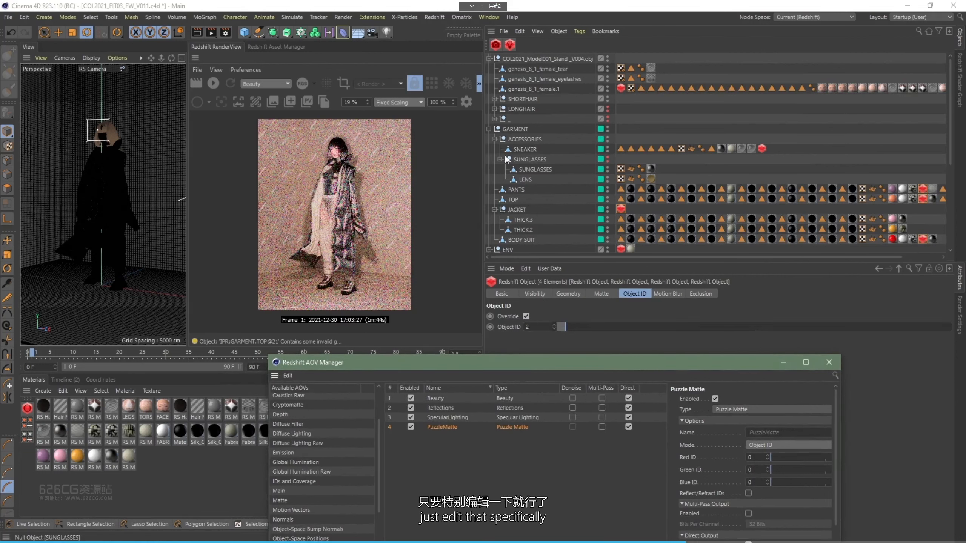
{"action": "left_click", "coordinate": [772, 131]}
{"action": "left_click_drag", "start_coordinate": [621, 88], "coordinate": [662, 79], "text": "ctrl"}
{"action": "left_click_drag", "start_coordinate": [661, 78], "coordinate": [652, 68], "text": "ctrl"}
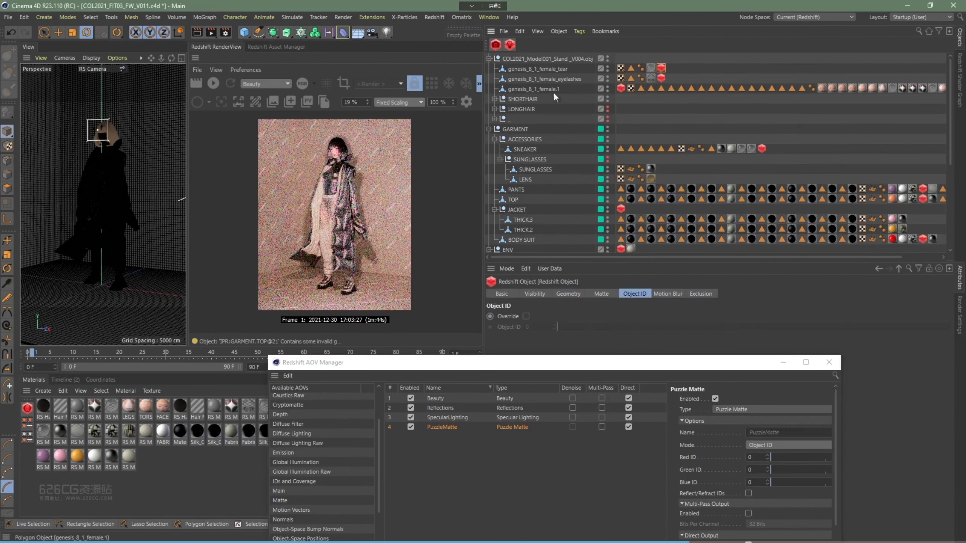
- Override the Object ID with 3 on the Redshift Object tags of the tear, eyelashes and female body objects together
{"action": "left_click", "coordinate": [661, 79], "text": "shift"}
{"action": "left_click", "coordinate": [620, 89], "text": "shift"}
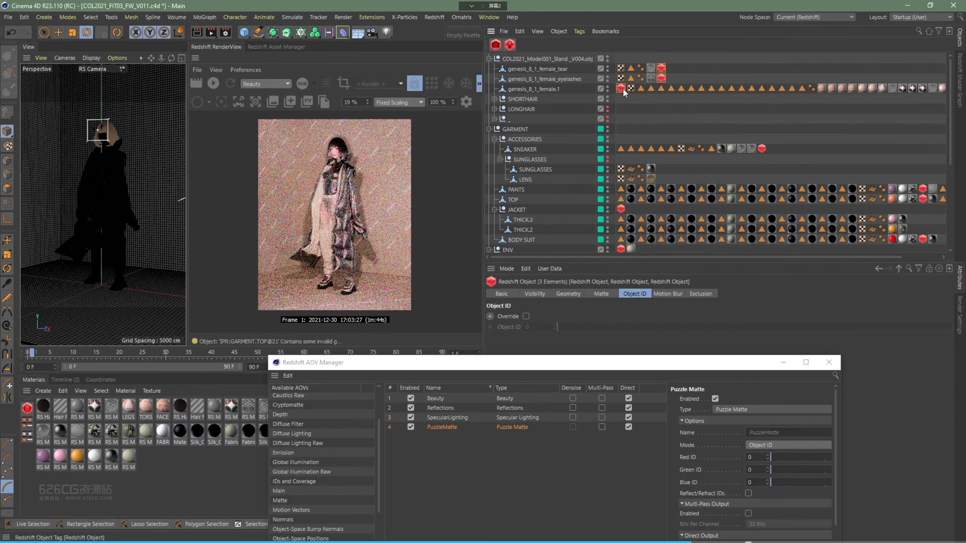
{"action": "left_click", "coordinate": [526, 317]}
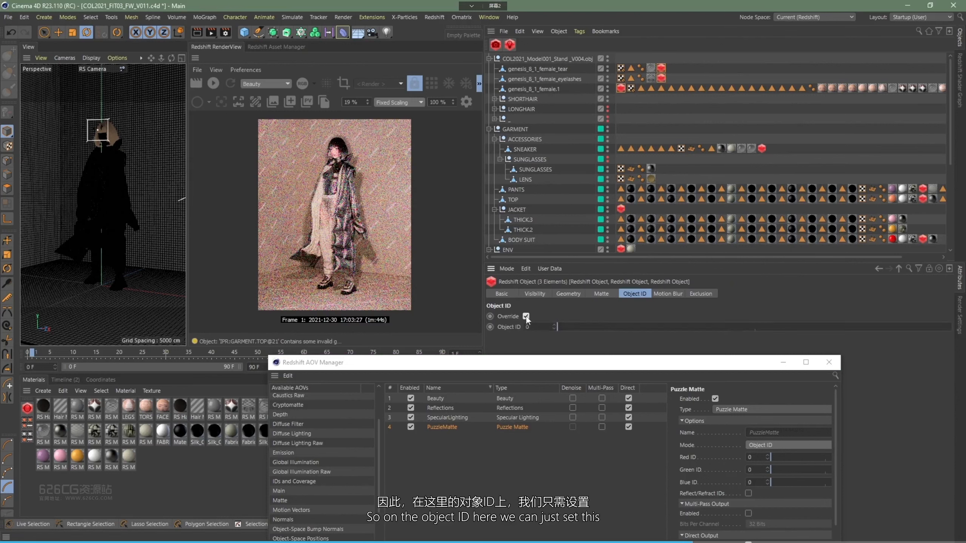
{"action": "double_click", "coordinate": [534, 327]}
{"action": "type", "text": "3"}
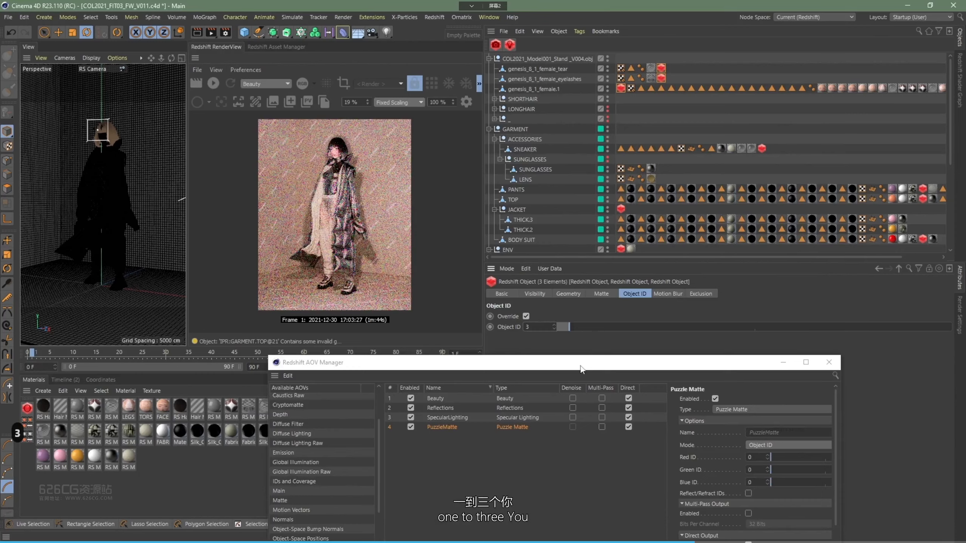
- Bring the AOV Manager back into view and set the Puzzle Matte's Red ID to 1, Green ID to 2 and Blue ID to 3
{"action": "left_click_drag", "start_coordinate": [580, 363], "coordinate": [486, 145]}
{"action": "left_click", "coordinate": [575, 250]}
{"action": "left_click", "coordinate": [397, 194]}
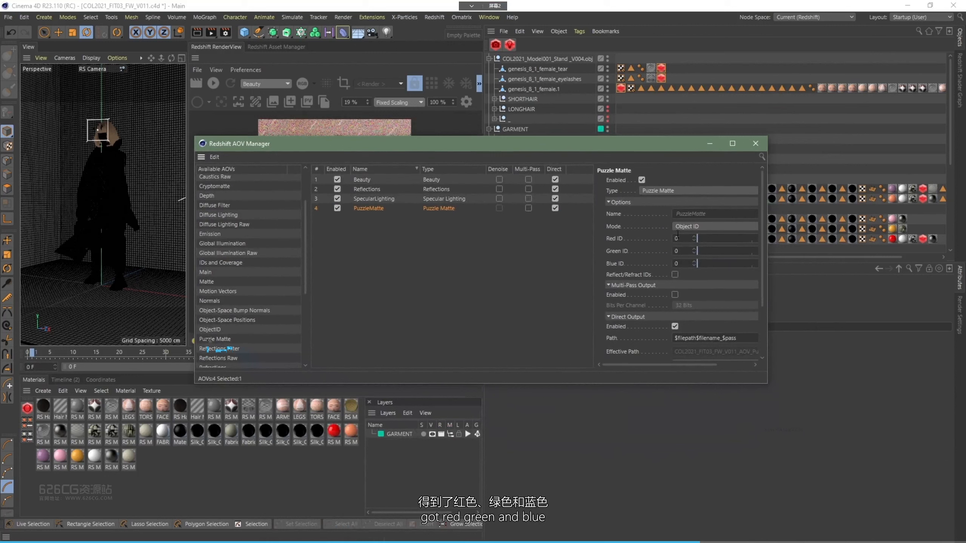
{"action": "type", "text": "1"}
{"action": "key", "text": "Tab"}
{"action": "type", "text": "2"}
{"action": "key", "text": "Tab"}
{"action": "type", "text": "3"}
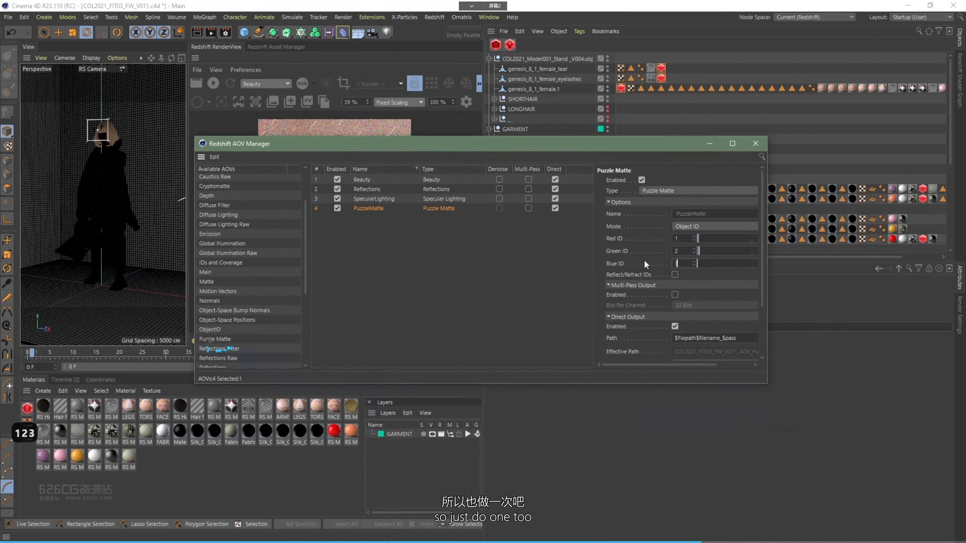
{"action": "key", "text": "Return"}
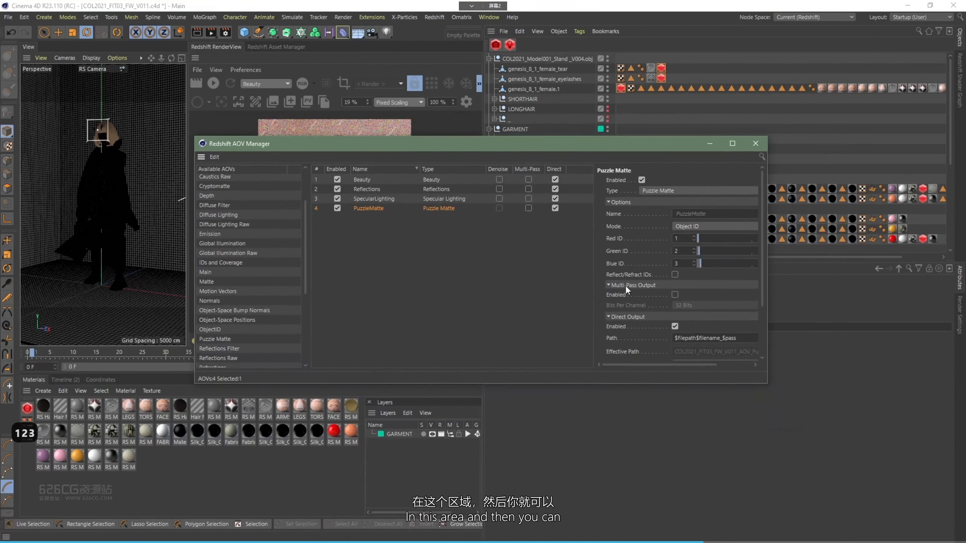
- Close the AOV Manager and start the interactive render in the render view
{"action": "left_click_drag", "start_coordinate": [396, 145], "coordinate": [419, 211]}
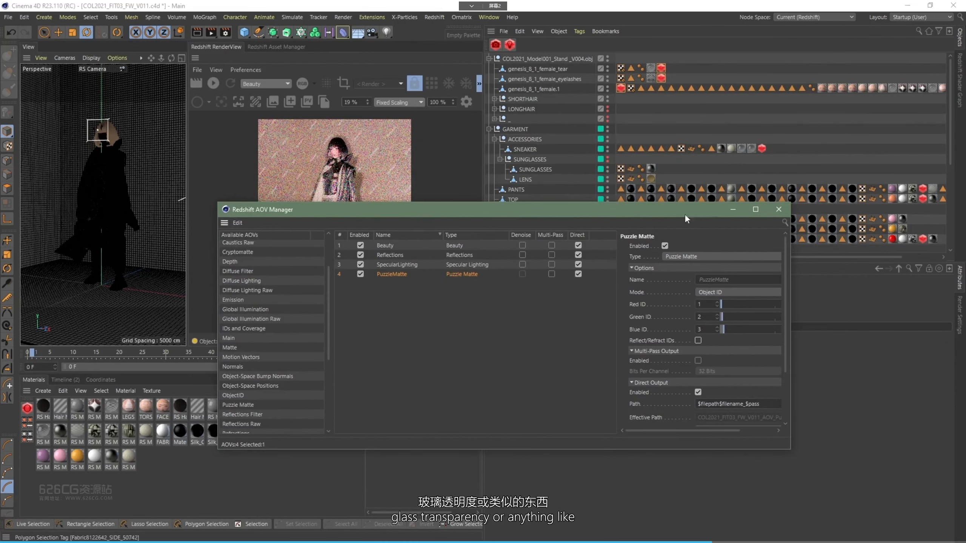
{"action": "left_click_drag", "start_coordinate": [658, 204], "coordinate": [658, 190]}
{"action": "left_click", "coordinate": [780, 195]}
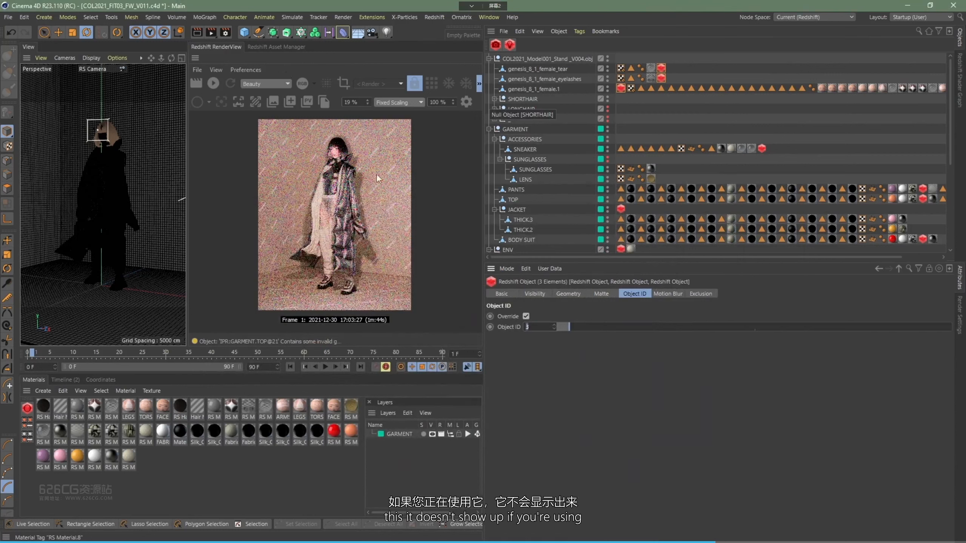
{"action": "left_click", "coordinate": [213, 84]}
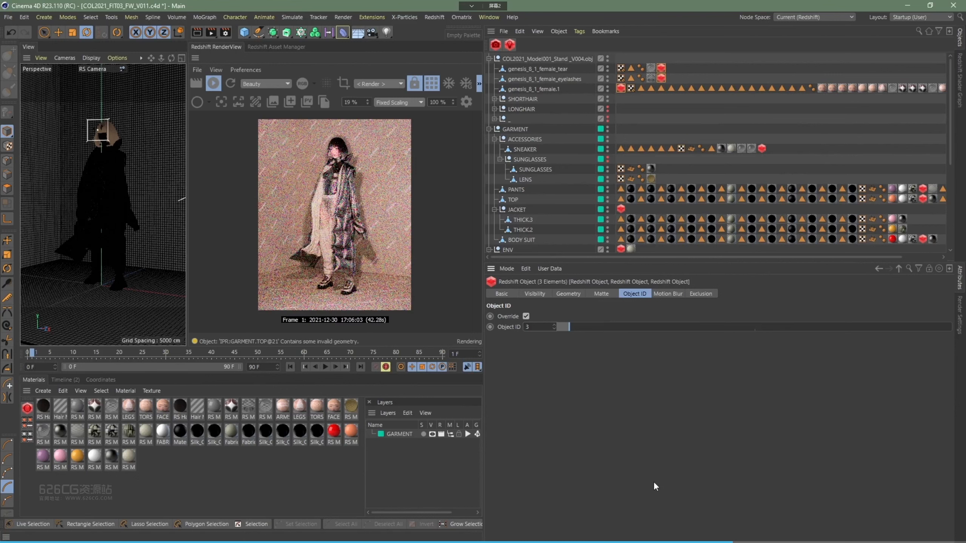
{"action": "scroll", "coordinate": [345, 183], "scroll_direction": "up", "scroll_amount": 1}
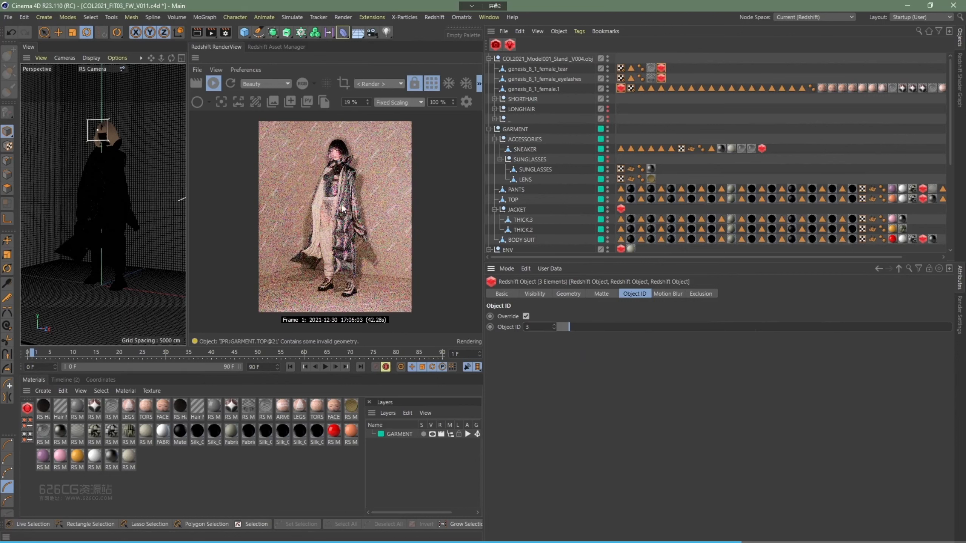
- Display the PuzzleMatte pass in the render view with bucket rendering enabled and examine the matte on the garment
{"action": "left_click", "coordinate": [269, 84]}
{"action": "left_click", "coordinate": [267, 125]}
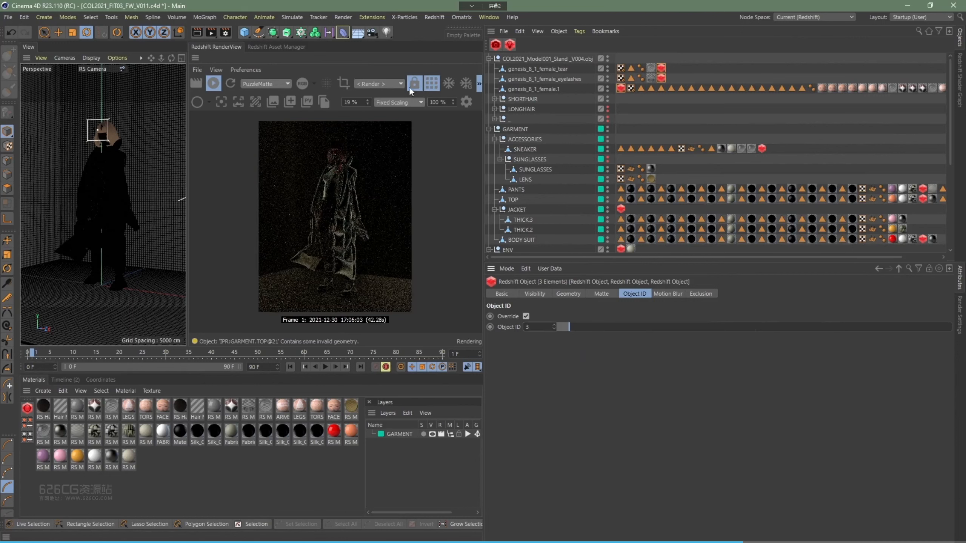
{"action": "left_click", "coordinate": [433, 83]}
{"action": "left_click", "coordinate": [431, 83]}
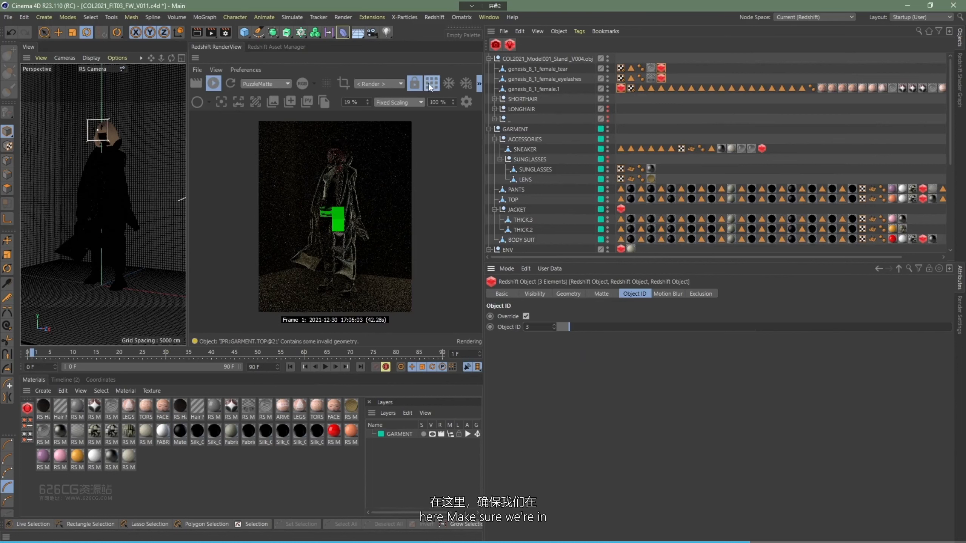
{"action": "scroll", "coordinate": [349, 197], "scroll_direction": "up", "scroll_amount": 1}
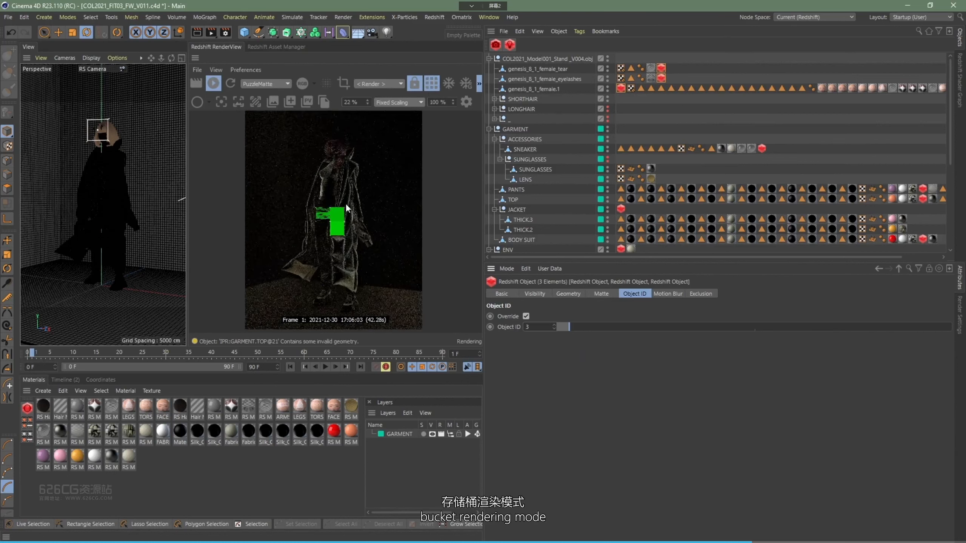
{"action": "scroll", "coordinate": [346, 203], "scroll_direction": "up", "scroll_amount": 5}
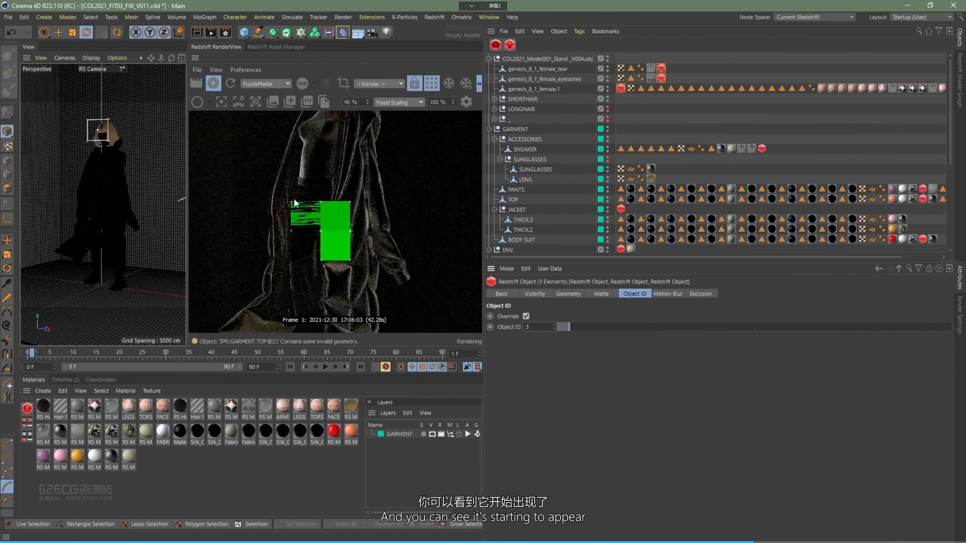
{"action": "scroll", "coordinate": [294, 203], "scroll_direction": "down", "scroll_amount": 5}
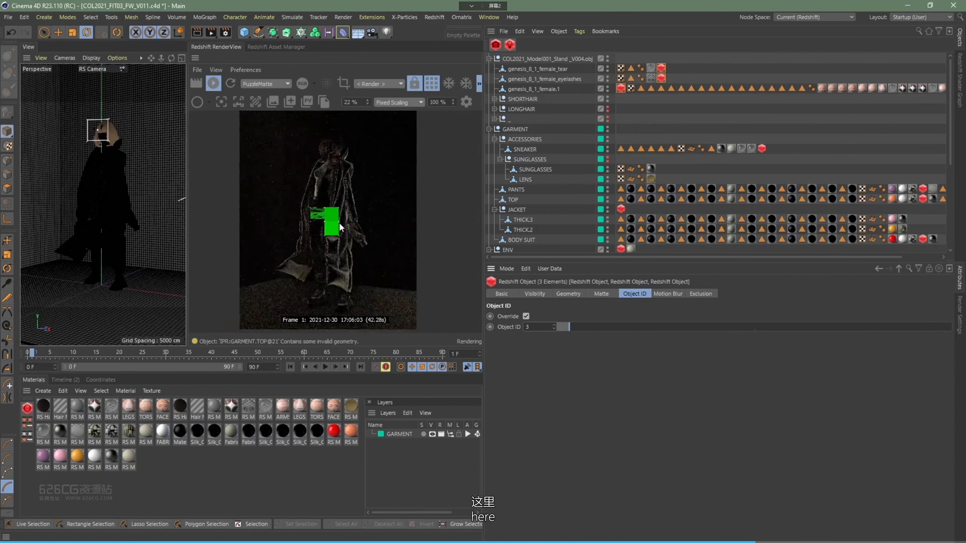
{"action": "scroll", "coordinate": [339, 222], "scroll_direction": "down", "scroll_amount": 1}
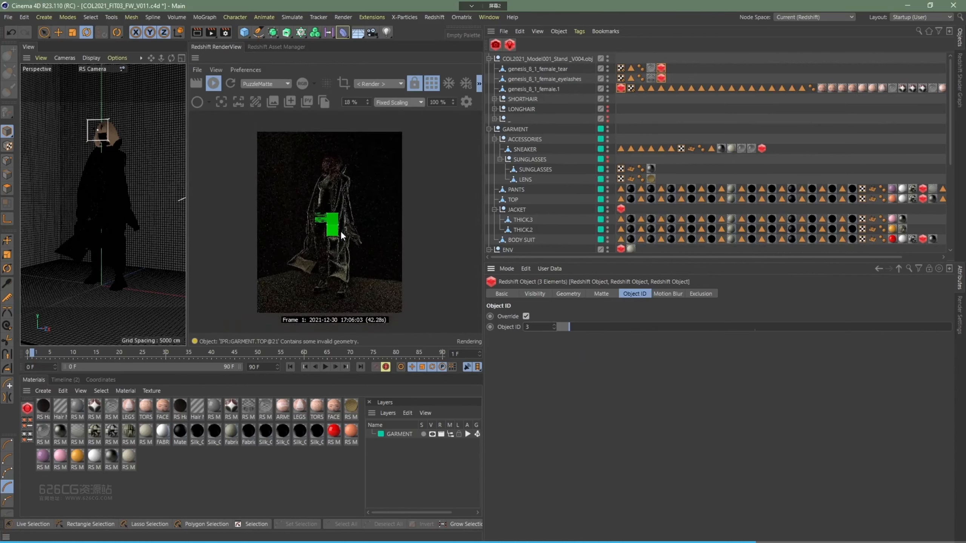
- Restart the interactive render and inspect the rendered puzzle matte buckets at the figure's waist
{"action": "left_click", "coordinate": [213, 83]}
{"action": "left_click", "coordinate": [212, 83]}
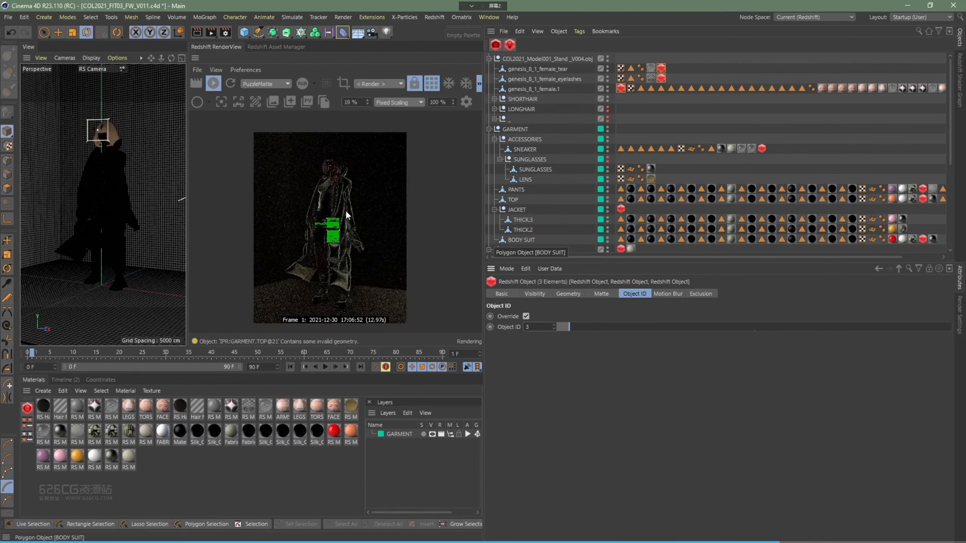
{"action": "scroll", "coordinate": [356, 191], "scroll_direction": "up", "scroll_amount": 1}
{"action": "middle_click_drag", "start_coordinate": [357, 195], "coordinate": [358, 201]}
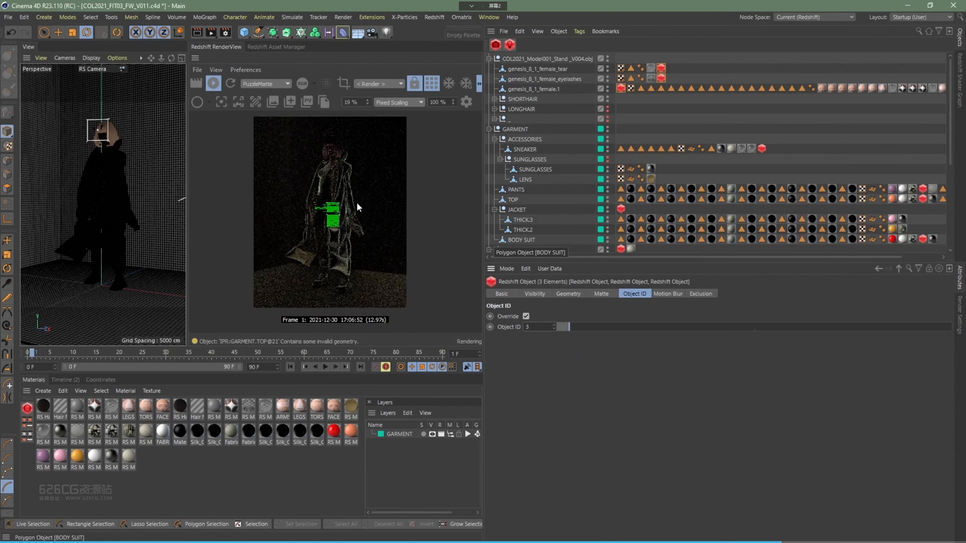
{"action": "scroll", "coordinate": [330, 212], "scroll_direction": "up", "scroll_amount": 3}
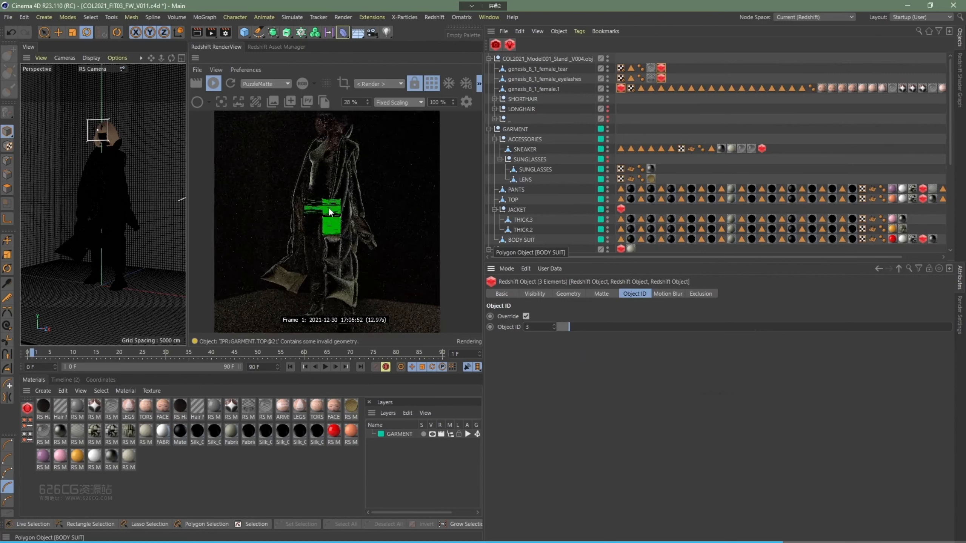
{"action": "scroll", "coordinate": [330, 211], "scroll_direction": "up", "scroll_amount": 2}
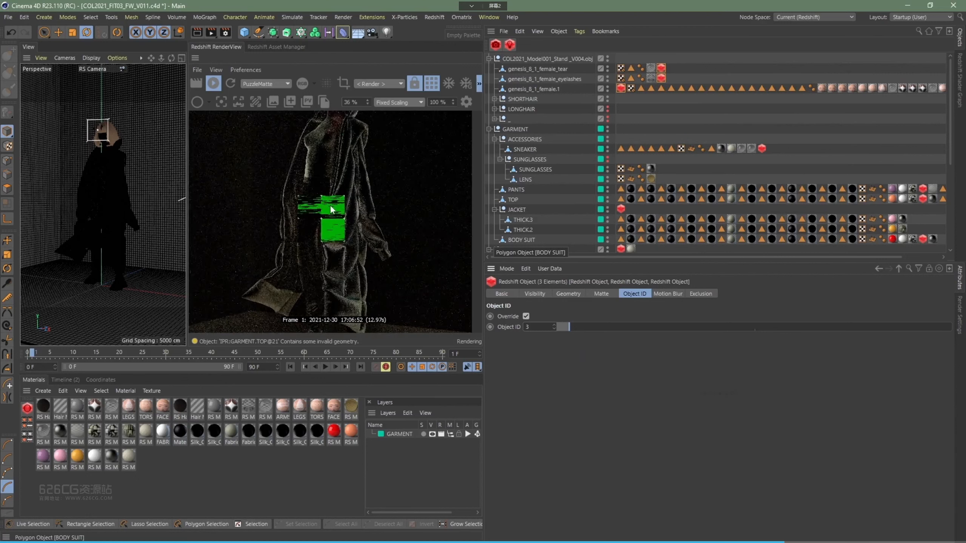
{"action": "scroll", "coordinate": [331, 206], "scroll_direction": "down", "scroll_amount": 2}
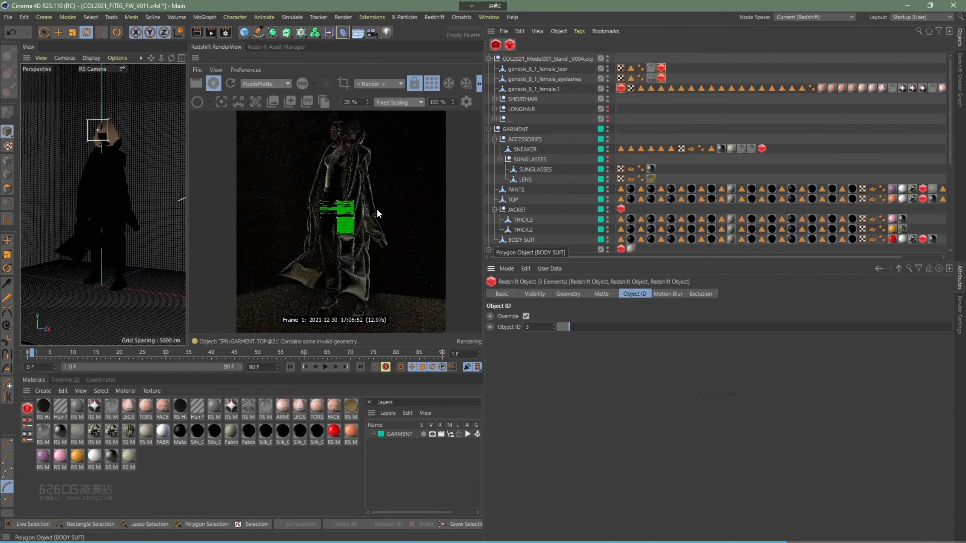
{"action": "scroll", "coordinate": [376, 209], "scroll_direction": "down", "scroll_amount": 3}
- Display the Reflections pass in the render view and examine the noise and rendered buckets on the coat and trousers
{"action": "left_click", "coordinate": [275, 83]}
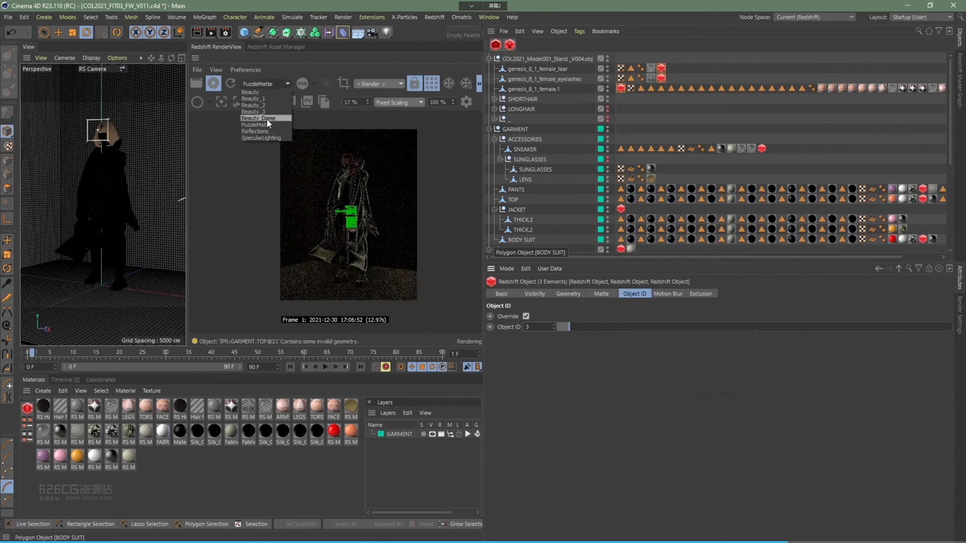
{"action": "left_click", "coordinate": [273, 131]}
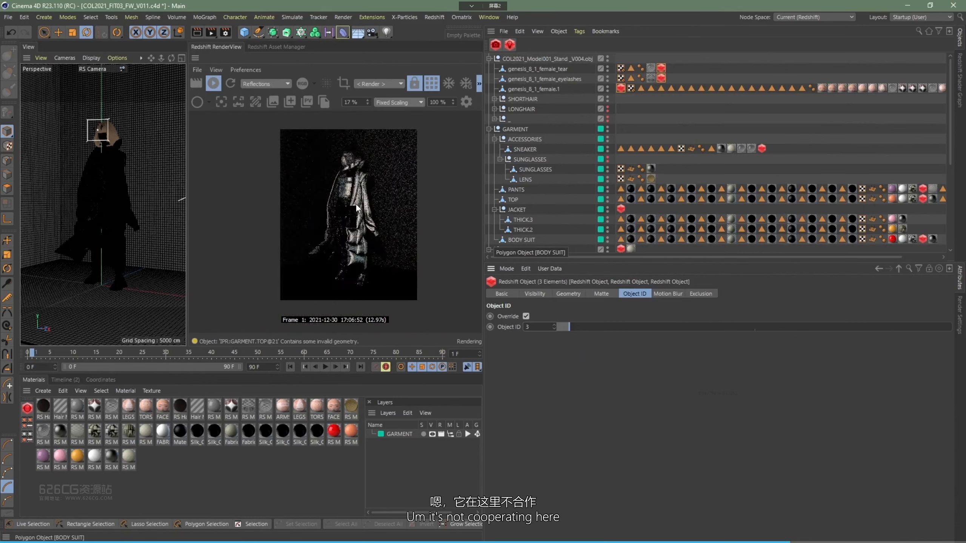
{"action": "scroll", "coordinate": [355, 203], "scroll_direction": "up", "scroll_amount": 1}
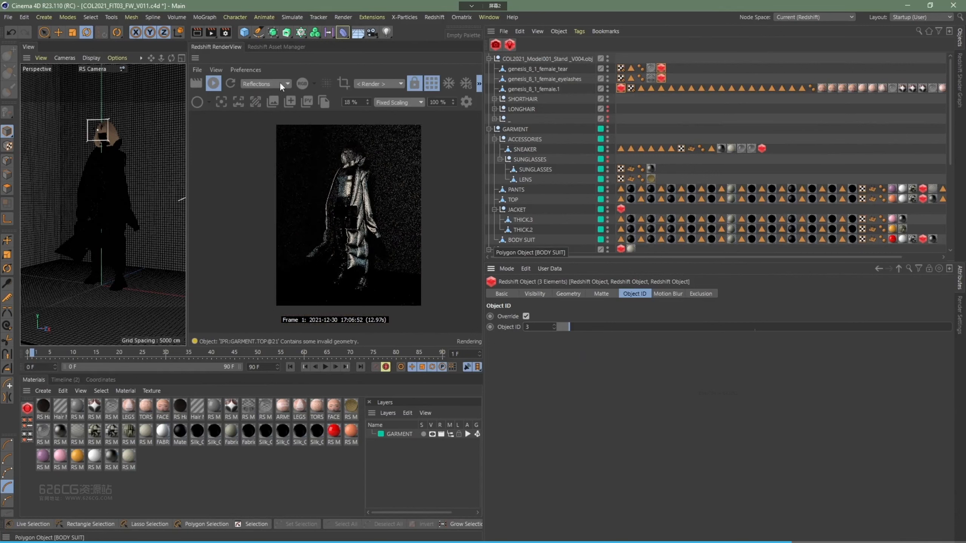
{"action": "scroll", "coordinate": [345, 211], "scroll_direction": "up", "scroll_amount": 3}
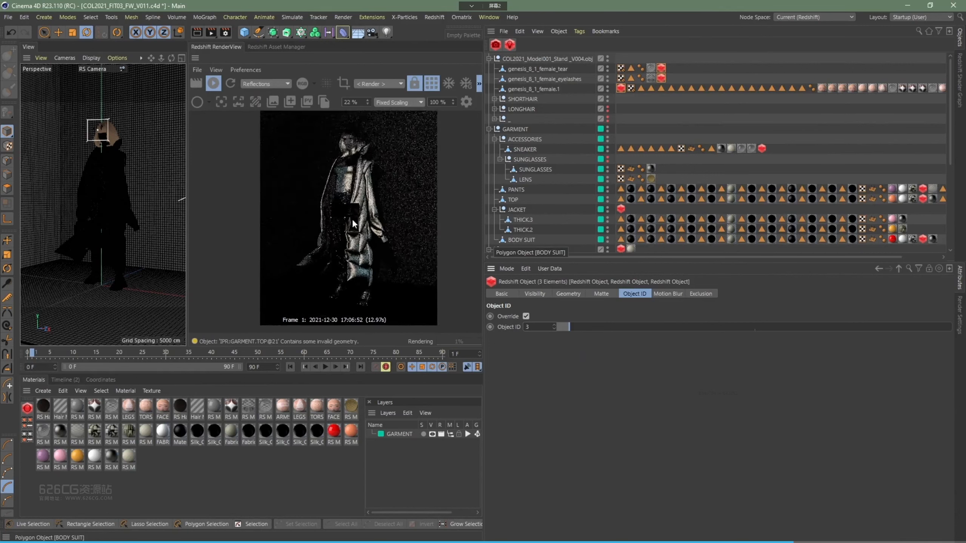
{"action": "scroll", "coordinate": [361, 204], "scroll_direction": "up", "scroll_amount": 4}
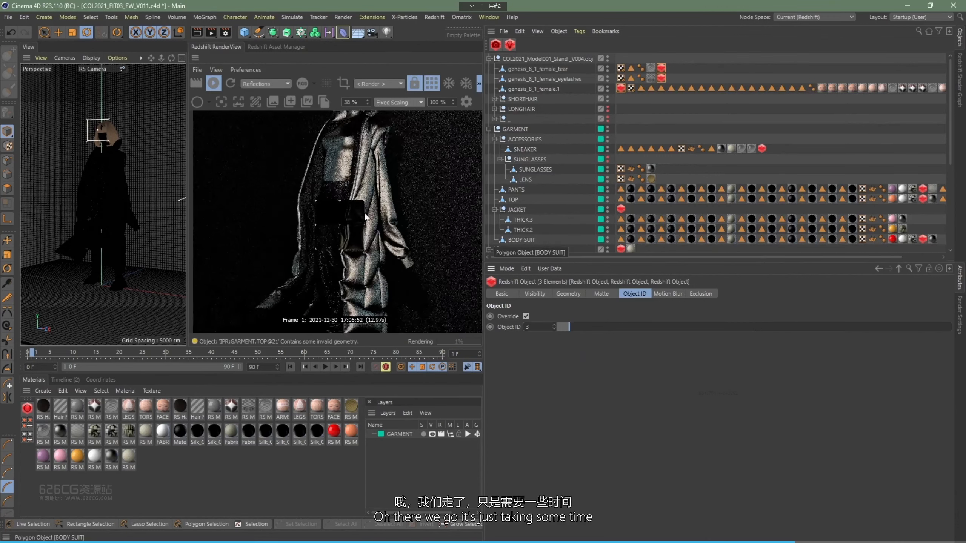
{"action": "scroll", "coordinate": [361, 208], "scroll_direction": "down", "scroll_amount": 1}
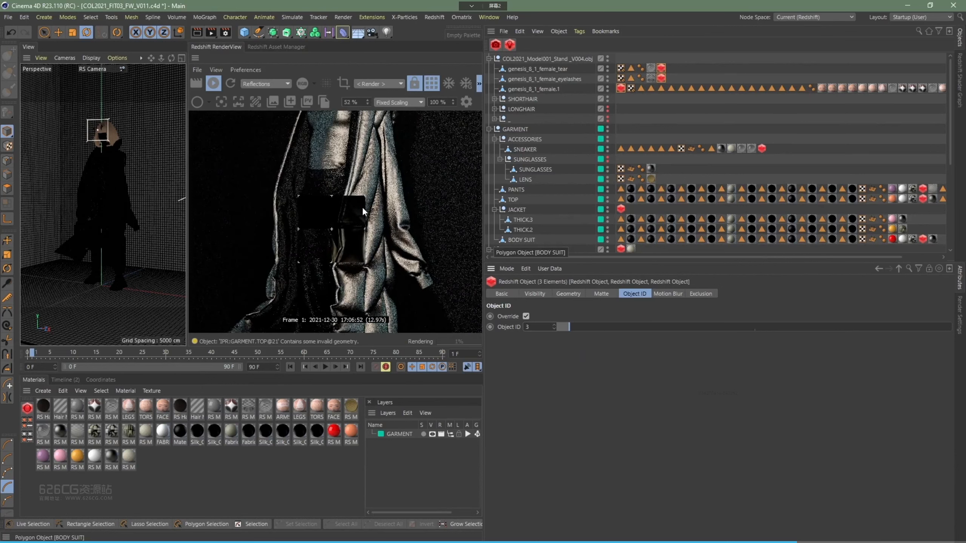
{"action": "scroll", "coordinate": [362, 206], "scroll_direction": "down", "scroll_amount": 5}
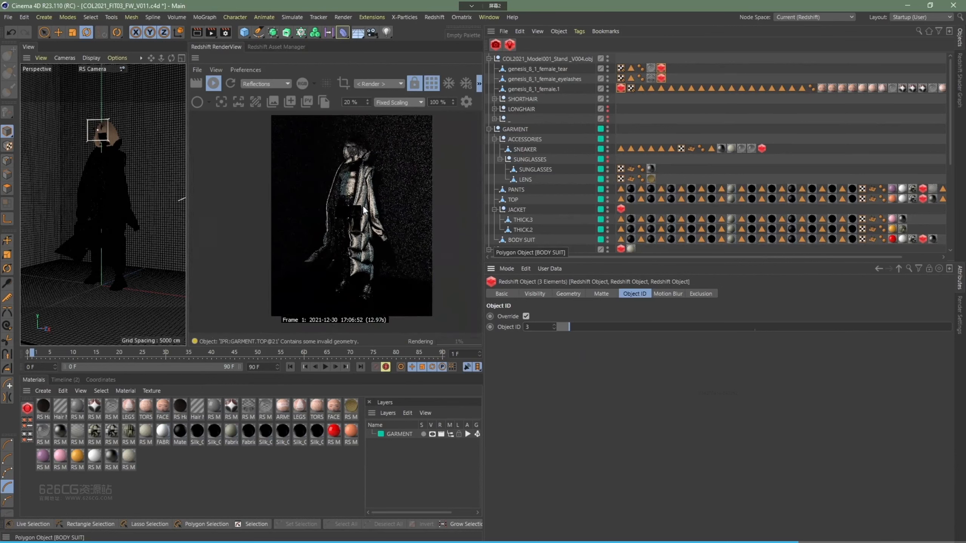
{"action": "scroll", "coordinate": [344, 217], "scroll_direction": "down", "scroll_amount": 1}
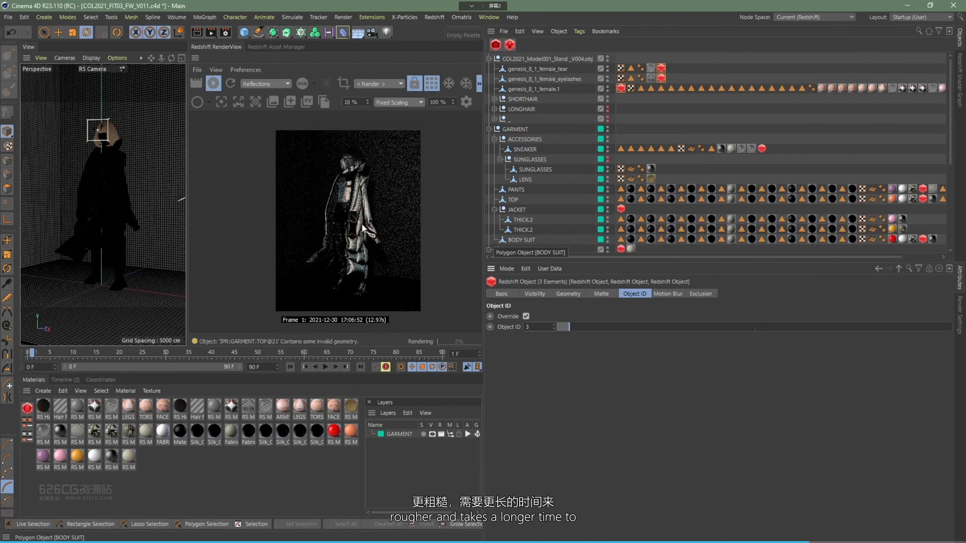
{"action": "scroll", "coordinate": [343, 218], "scroll_direction": "up", "scroll_amount": 2}
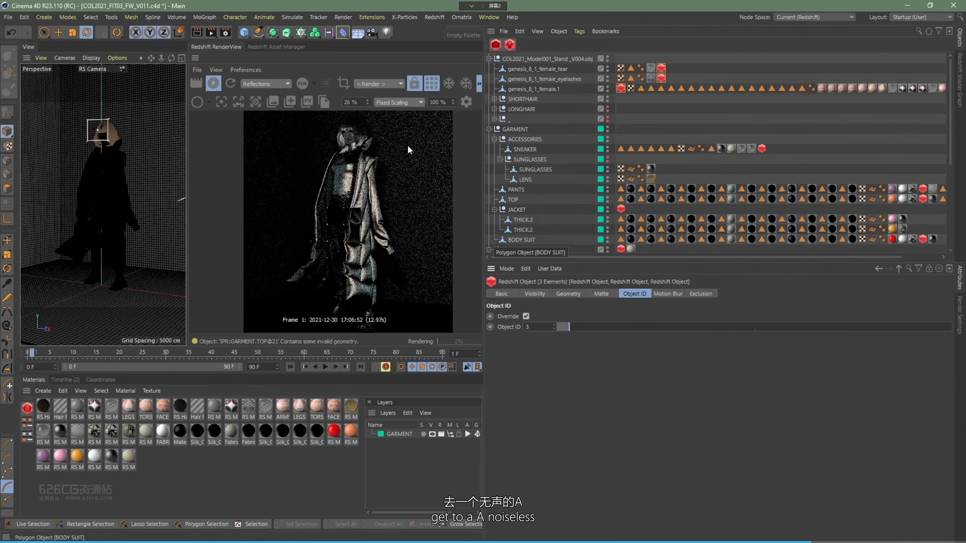
{"action": "scroll", "coordinate": [346, 226], "scroll_direction": "up", "scroll_amount": 4}
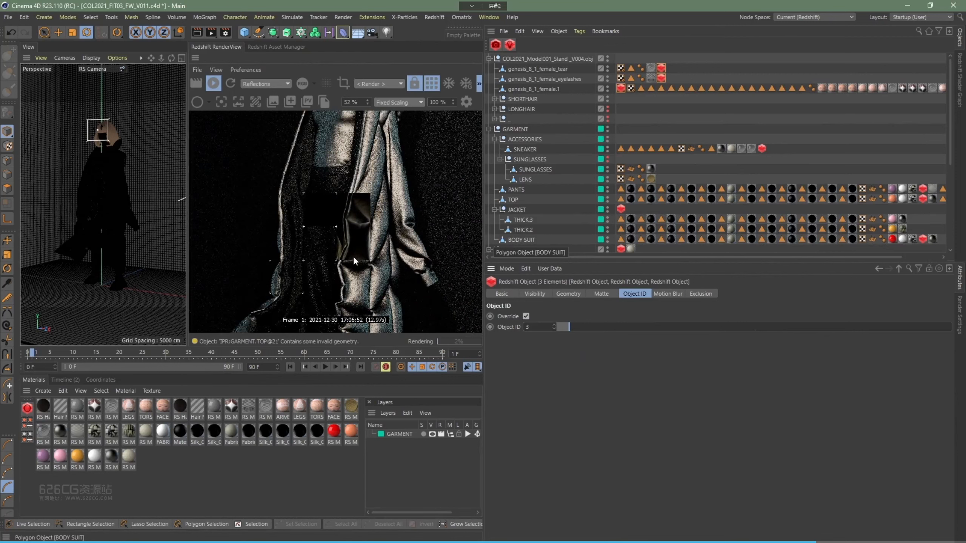
{"action": "scroll", "coordinate": [353, 256], "scroll_direction": "down", "scroll_amount": 2}
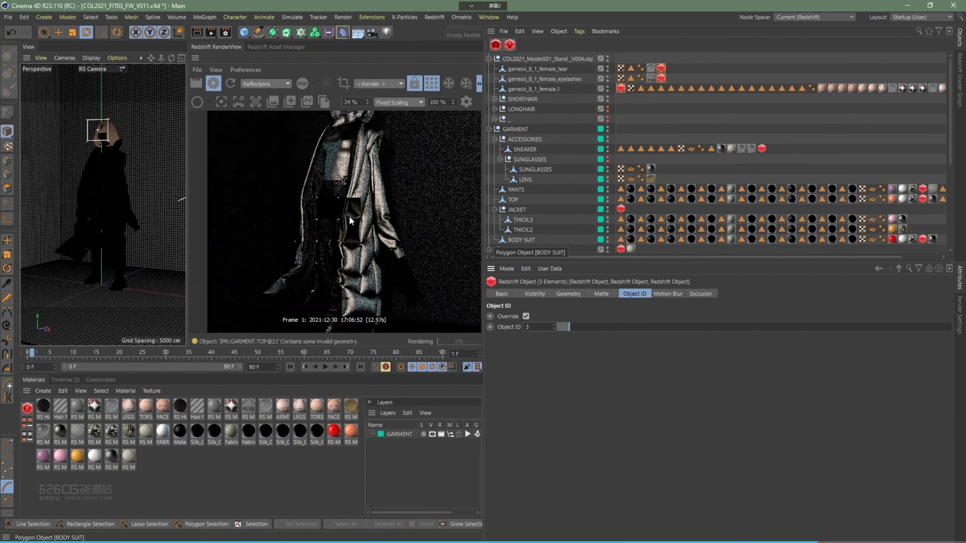
{"action": "scroll", "coordinate": [350, 215], "scroll_direction": "down", "scroll_amount": 1}
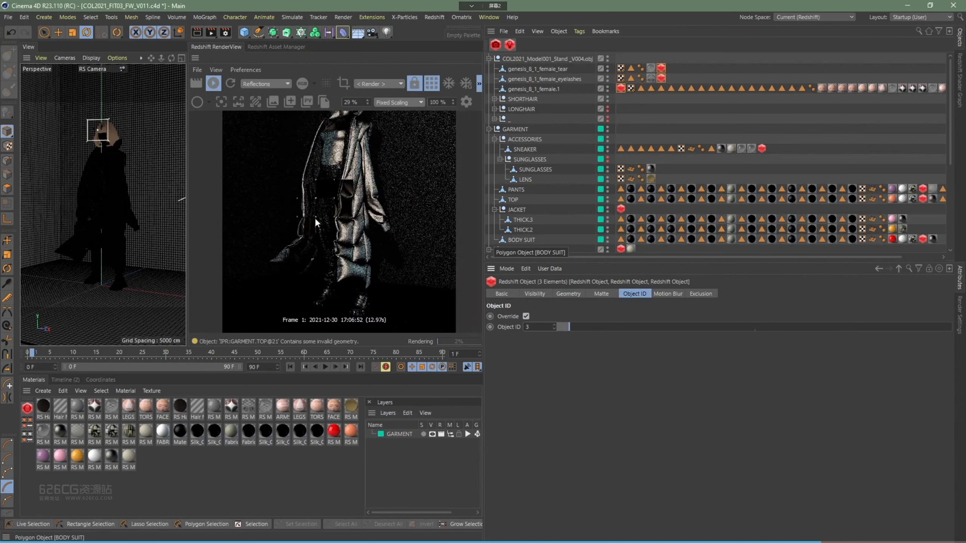
- Switch the render view back to the PuzzleMatte pass and check the red and green matte areas on the whole figure
{"action": "left_click", "coordinate": [280, 83]}
{"action": "left_click", "coordinate": [265, 124]}
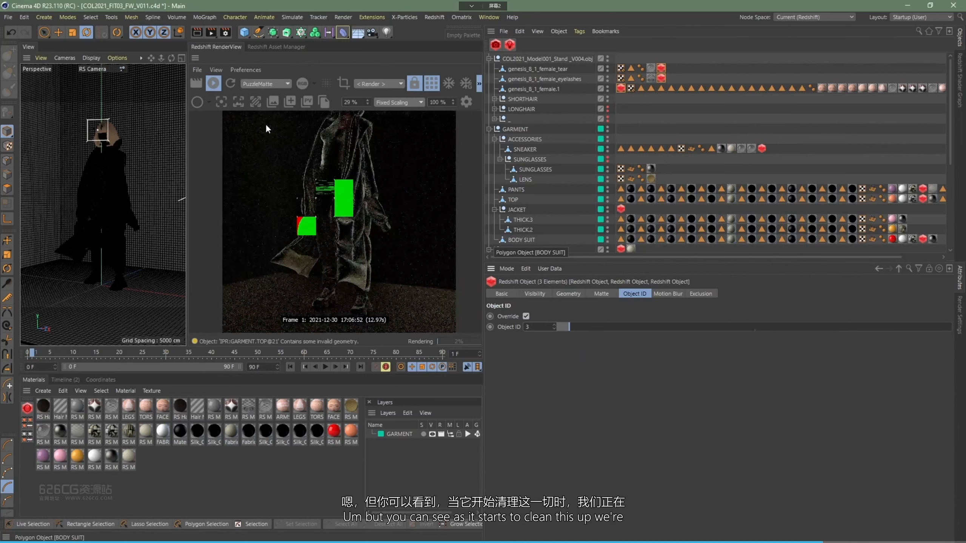
{"action": "left_click_drag", "start_coordinate": [308, 223], "coordinate": [330, 228]}
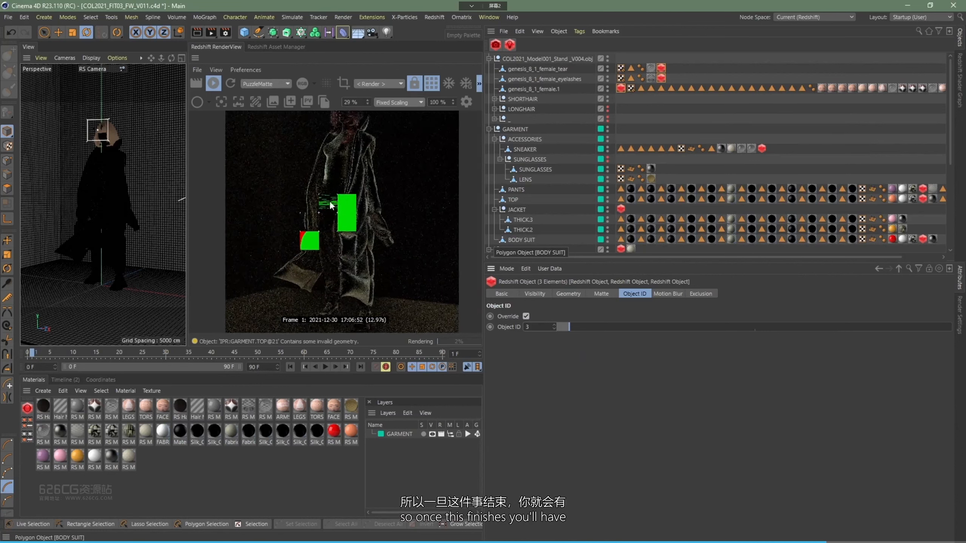
{"action": "scroll", "coordinate": [321, 203], "scroll_direction": "down", "scroll_amount": 3}
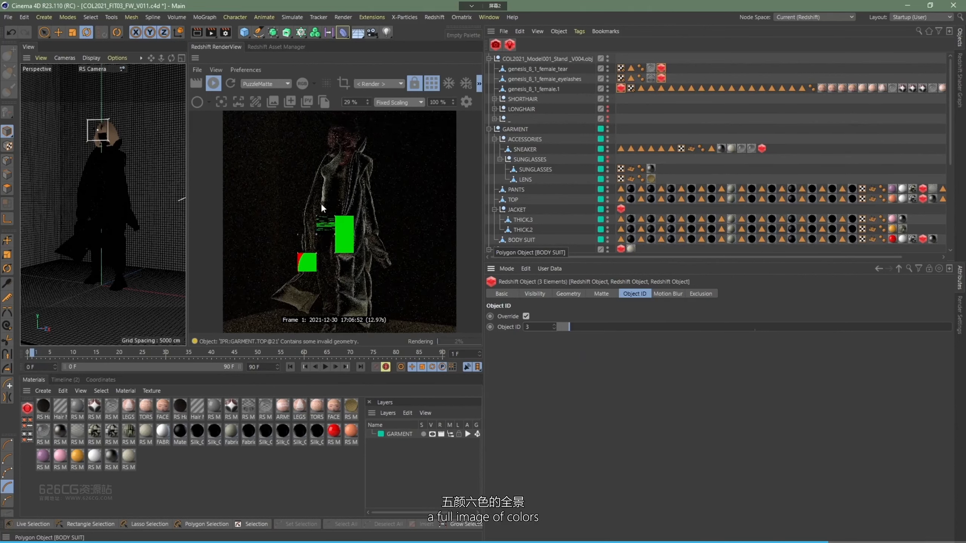
{"action": "scroll", "coordinate": [400, 234], "scroll_direction": "down", "scroll_amount": 1}
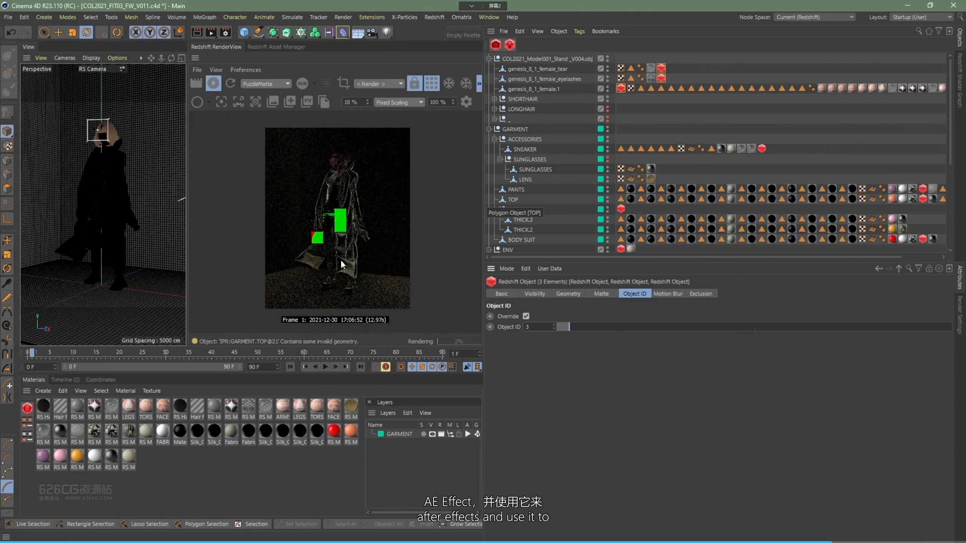
- Stop the interactive render while keeping the PuzzleMatte pass displayed
{"action": "left_click", "coordinate": [269, 84]}
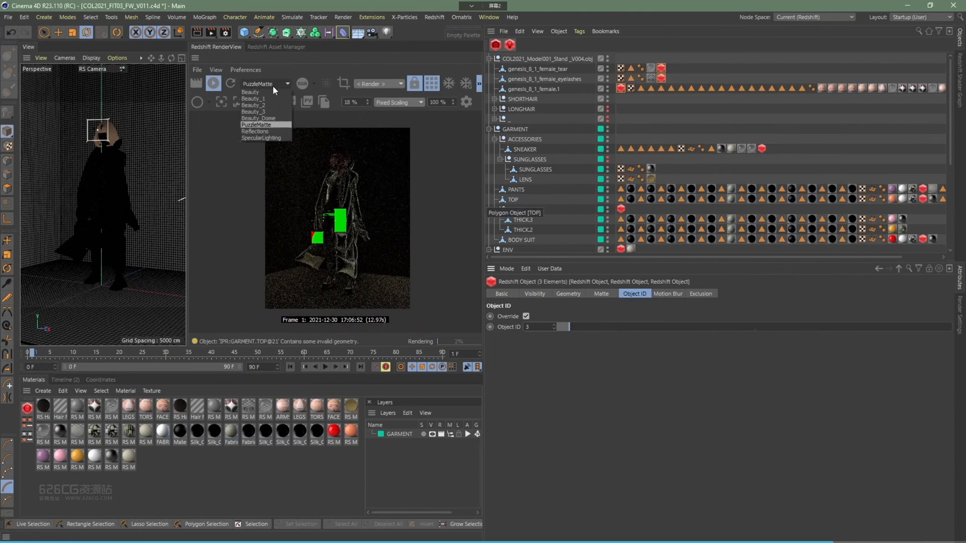
{"action": "left_click", "coordinate": [439, 81]}
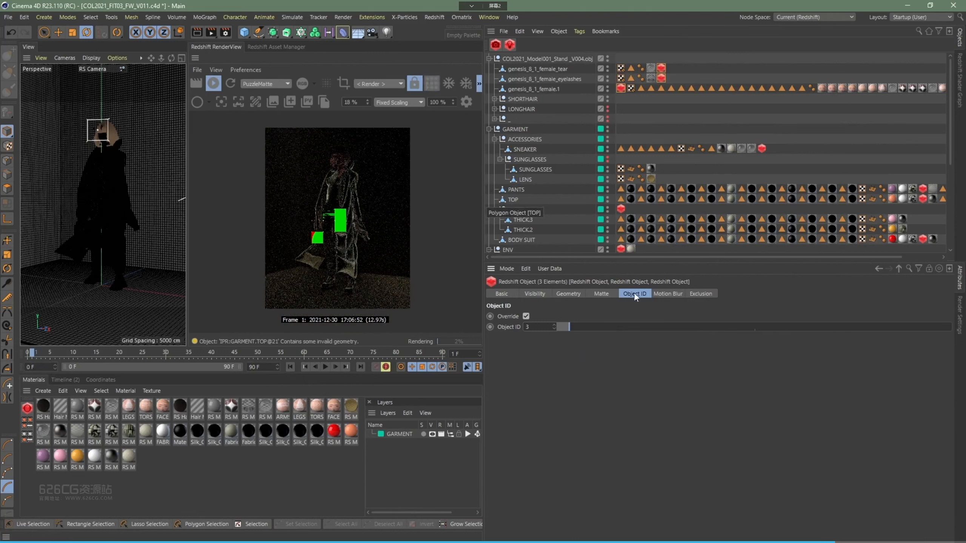
{"action": "left_click", "coordinate": [217, 84]}
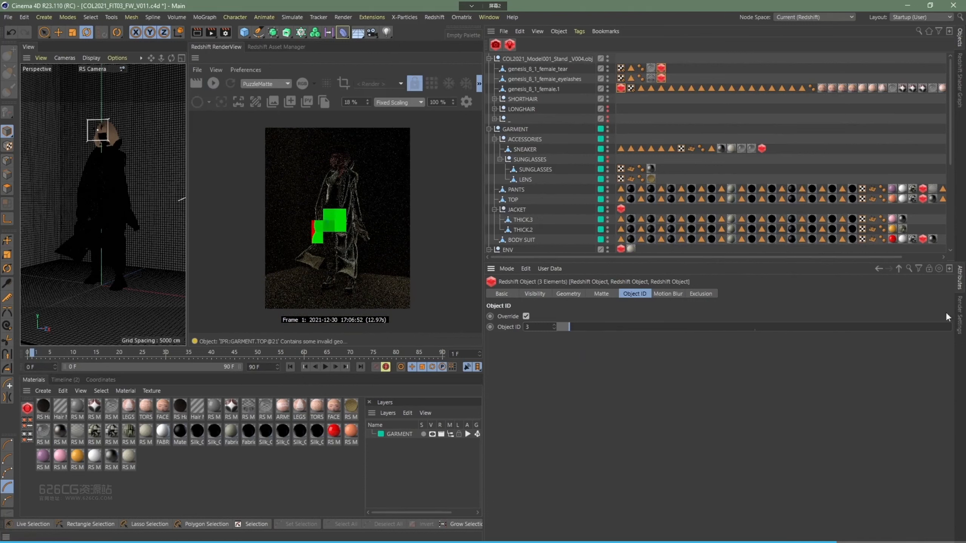
- Open the render settings, review Redshift's basic sampling options and disable Multi-Pass
{"action": "left_click", "coordinate": [960, 315]}
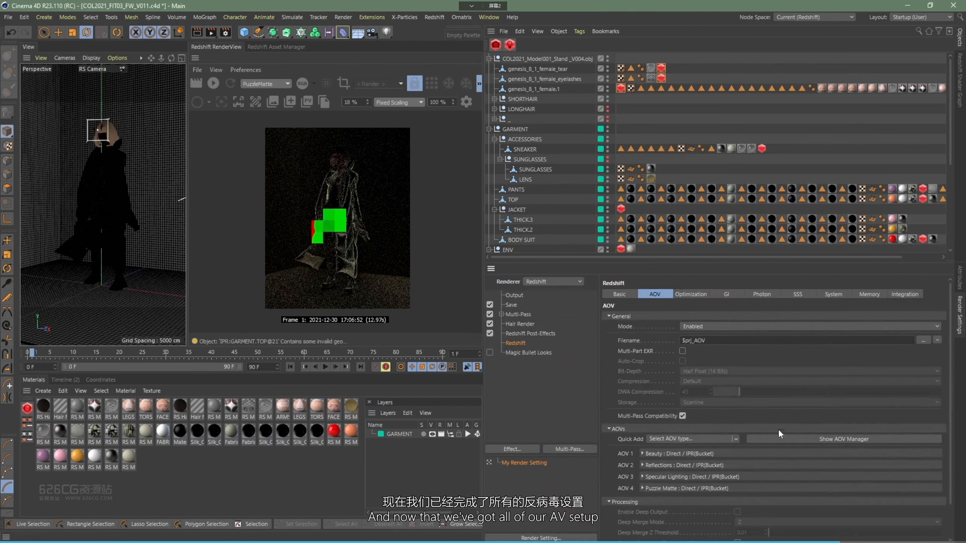
{"action": "left_click", "coordinate": [620, 294]}
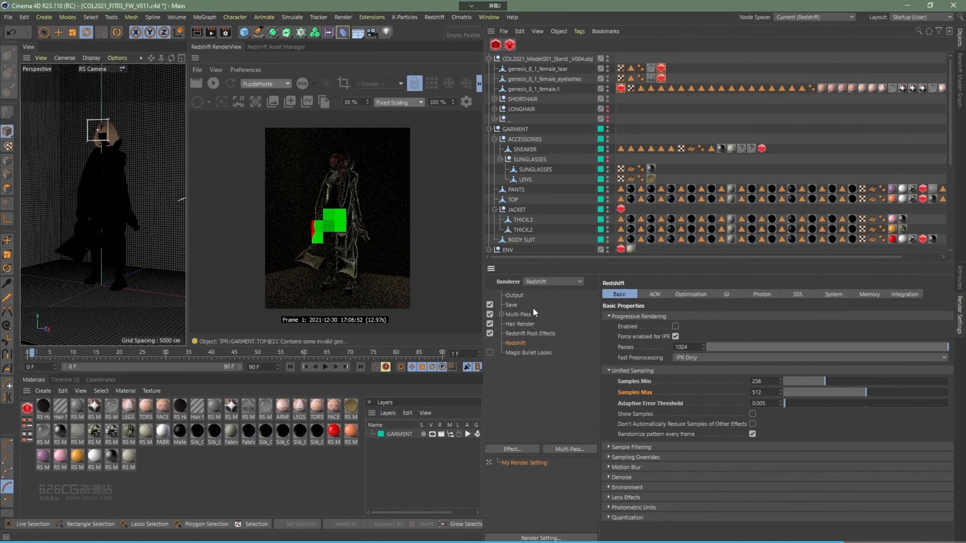
{"action": "left_click", "coordinate": [512, 305]}
{"action": "left_click", "coordinate": [490, 314]}
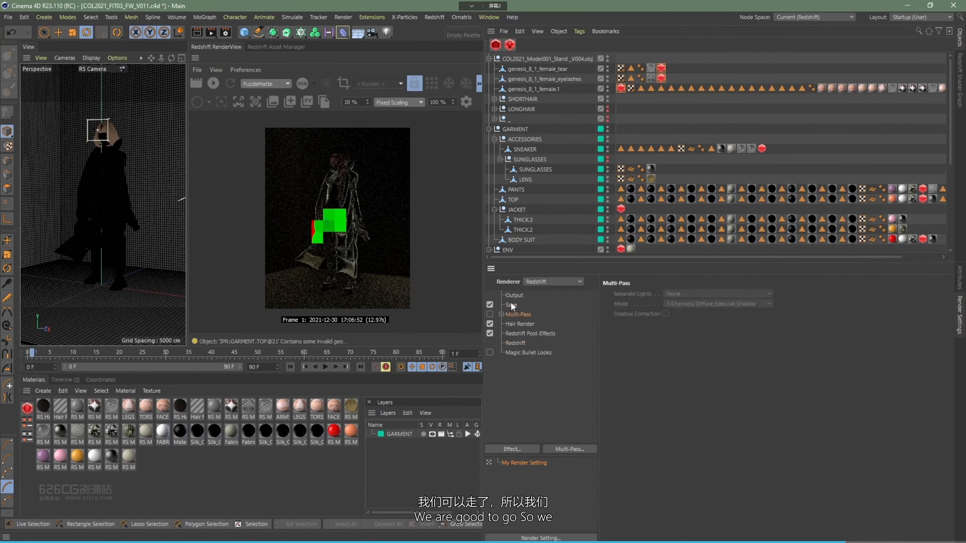
- Set the regular image save format to PNG with a depth of 16 Bit/Channel
{"action": "left_click", "coordinate": [684, 325]}
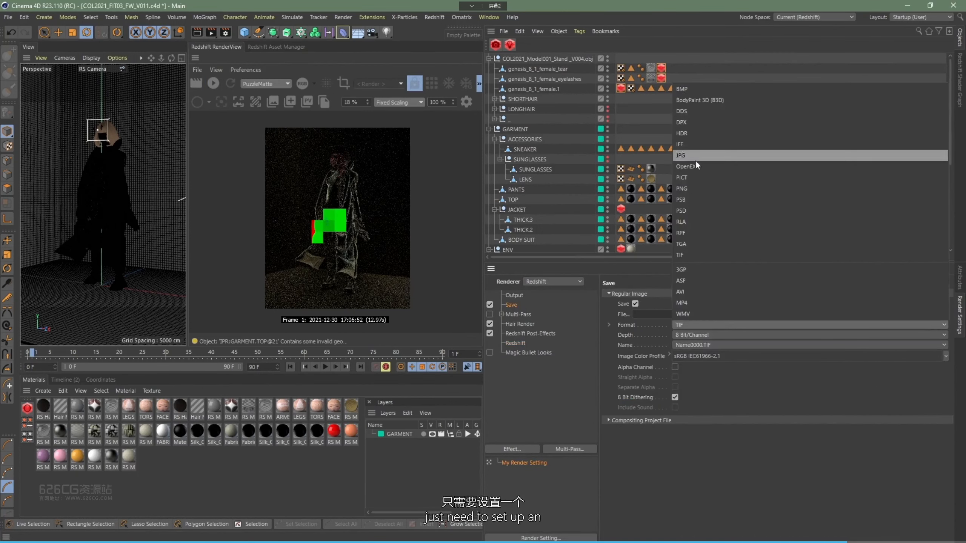
{"action": "left_click", "coordinate": [693, 188]}
{"action": "left_click", "coordinate": [705, 335]}
{"action": "left_click", "coordinate": [685, 356]}
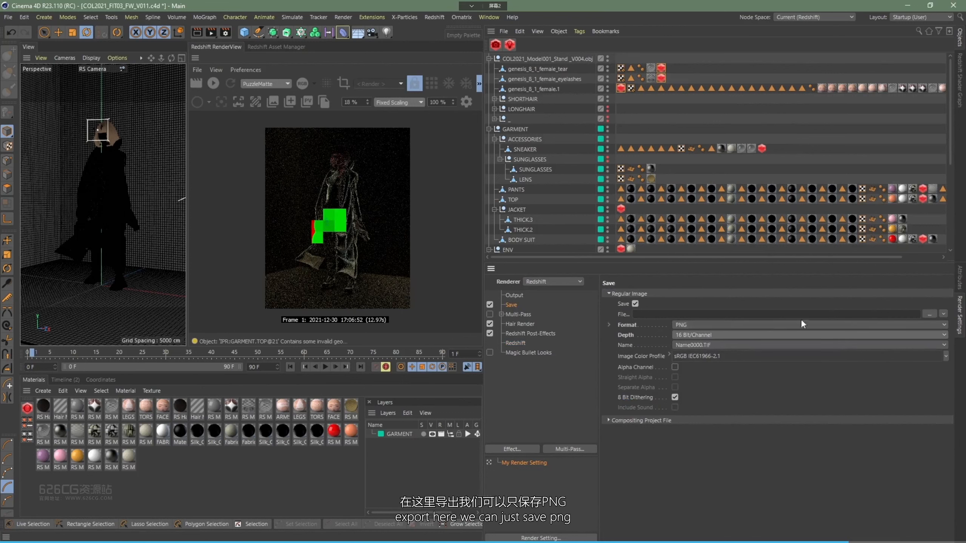
- Set the regular image output path to F:\_COL2021_COLOSO_LESSON\COURSE\Cinema4D\Render\$prj\$prj, using the project-name token for both subfolder and file name
{"action": "left_click", "coordinate": [926, 316]}
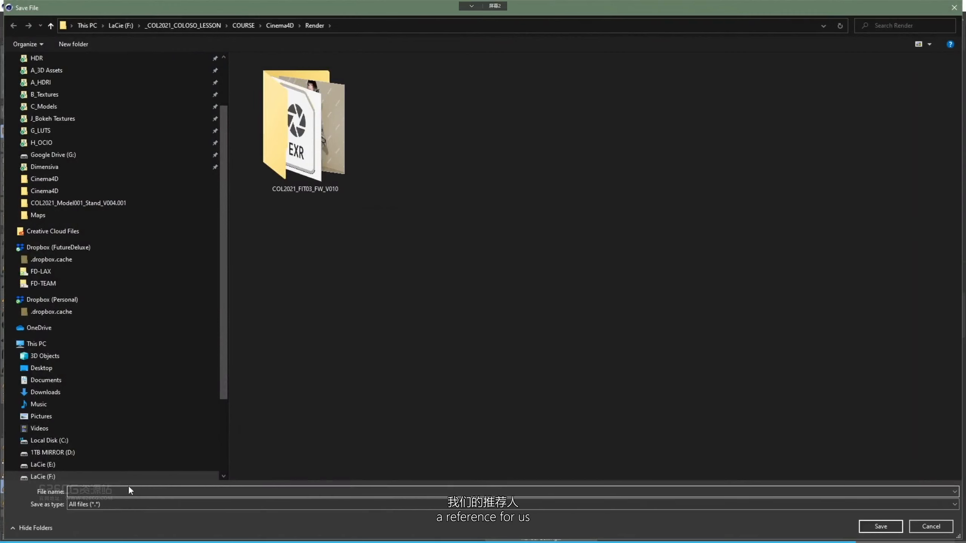
{"action": "type", "text": "$"}
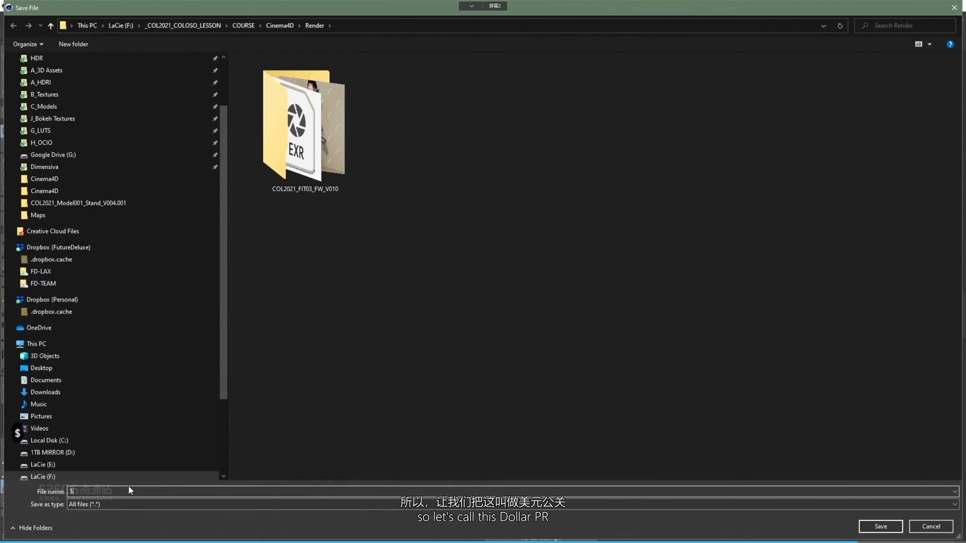
{"action": "type", "text": "prj"}
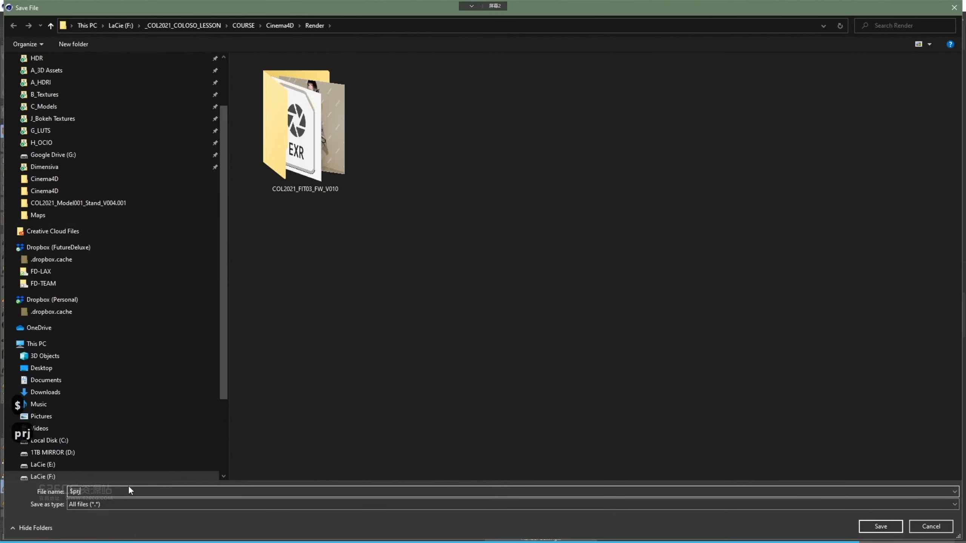
{"action": "key", "text": "Return"}
{"action": "left_click", "coordinate": [791, 315]}
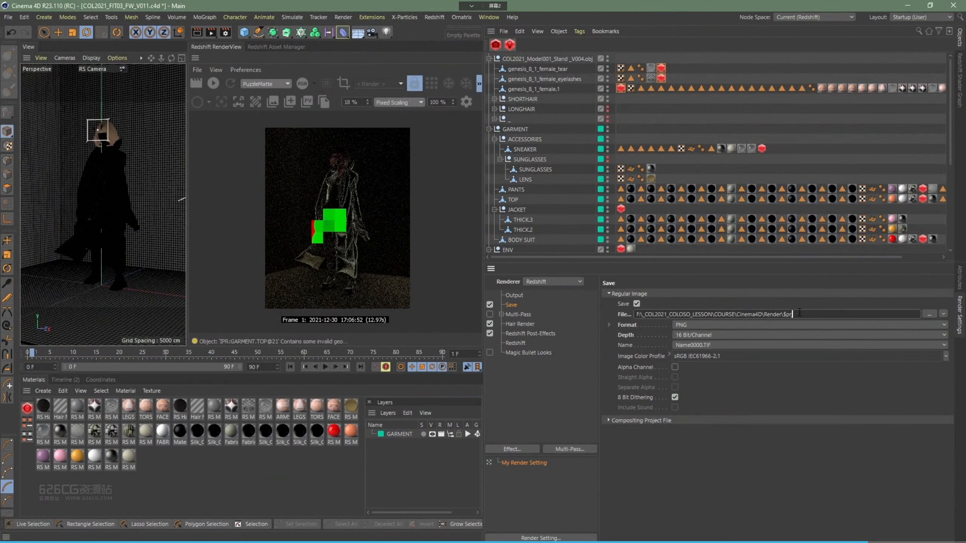
{"action": "type", "text": "j"}
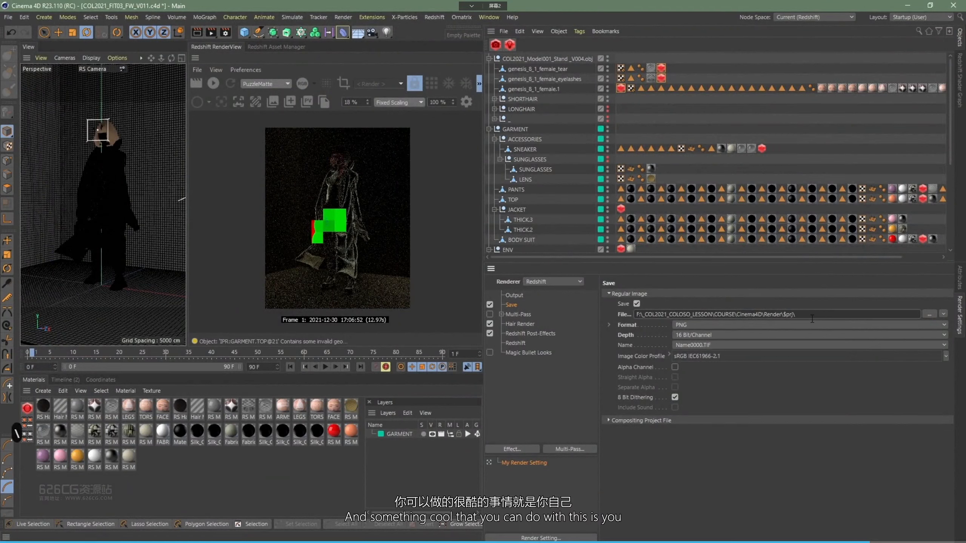
{"action": "type", "text": "\\$prj"}
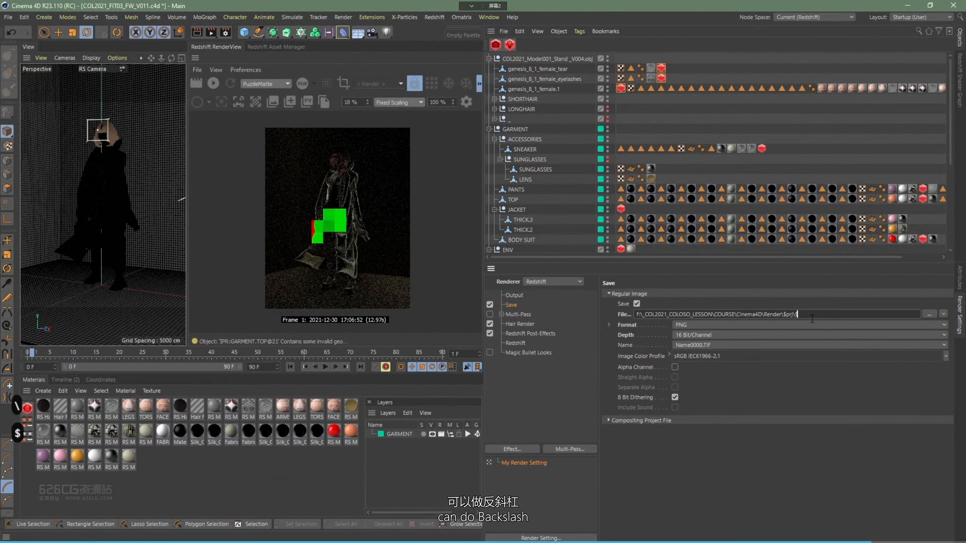
{"action": "key", "text": "Return"}
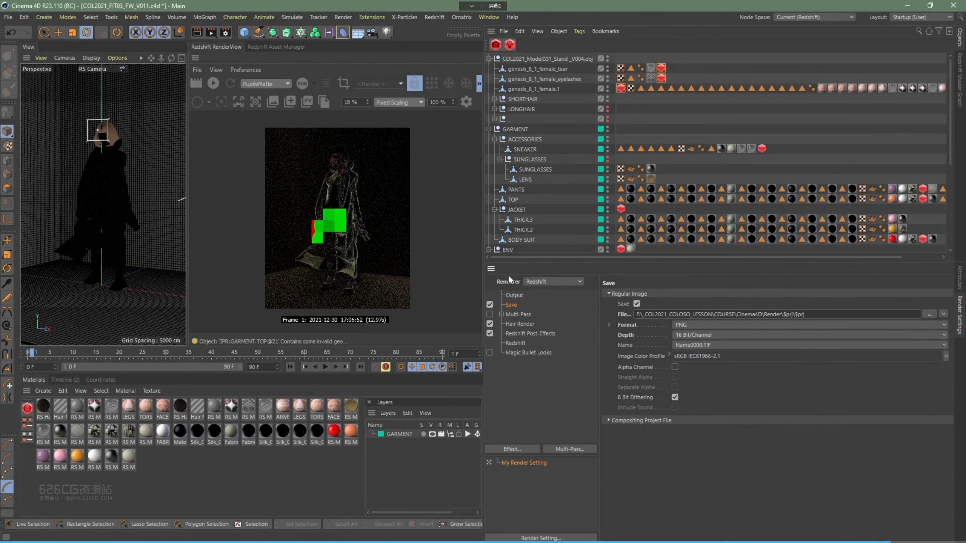
- Save the project and render the current frame of the character scene to the Picture Viewer
{"action": "key", "text": "ctrl+s"}
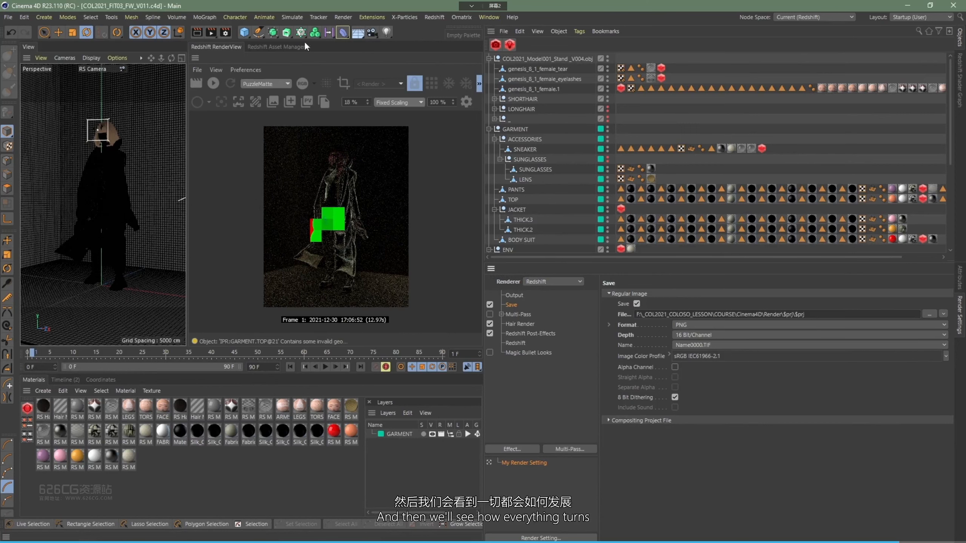
{"action": "left_click", "coordinate": [211, 32]}
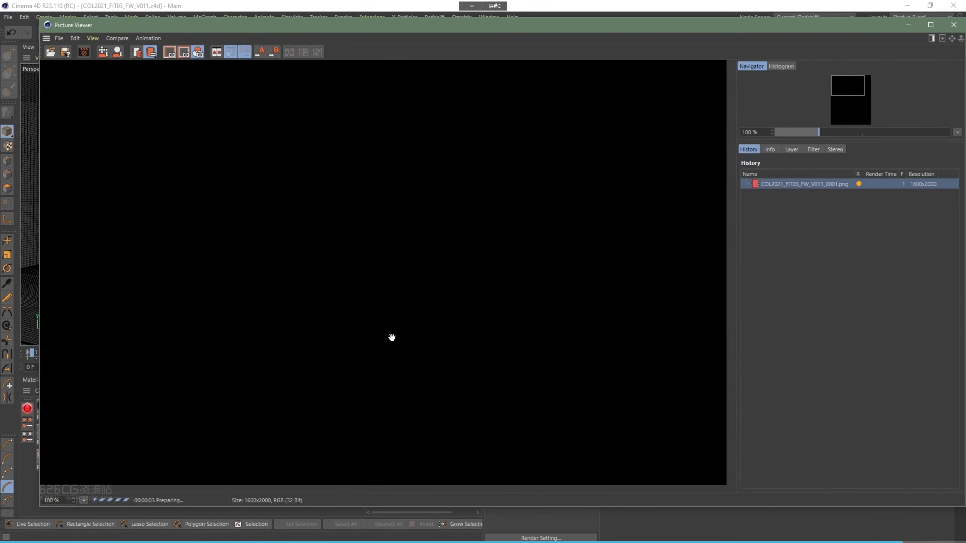
{"action": "left_click", "coordinate": [372, 420]}
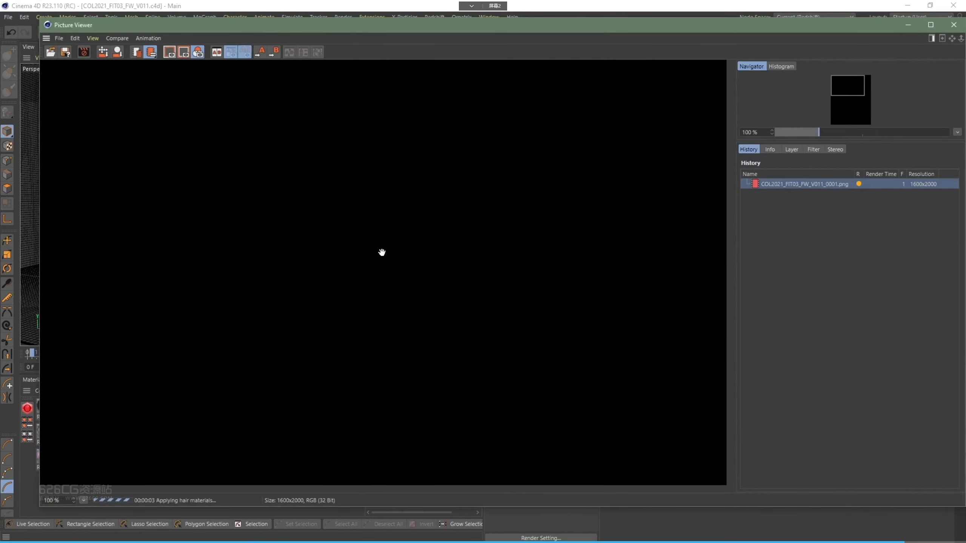
{"action": "scroll", "coordinate": [381, 253], "scroll_direction": "down", "scroll_amount": 5}
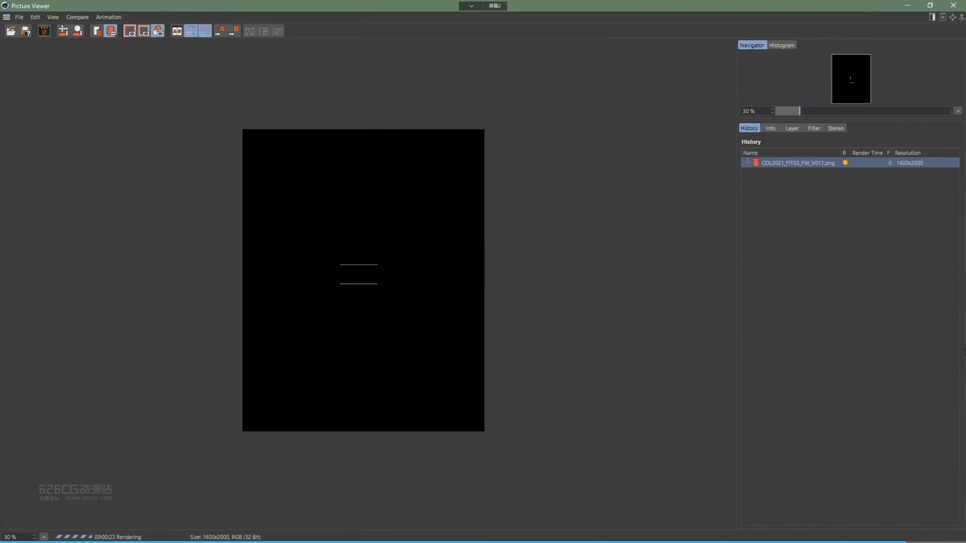